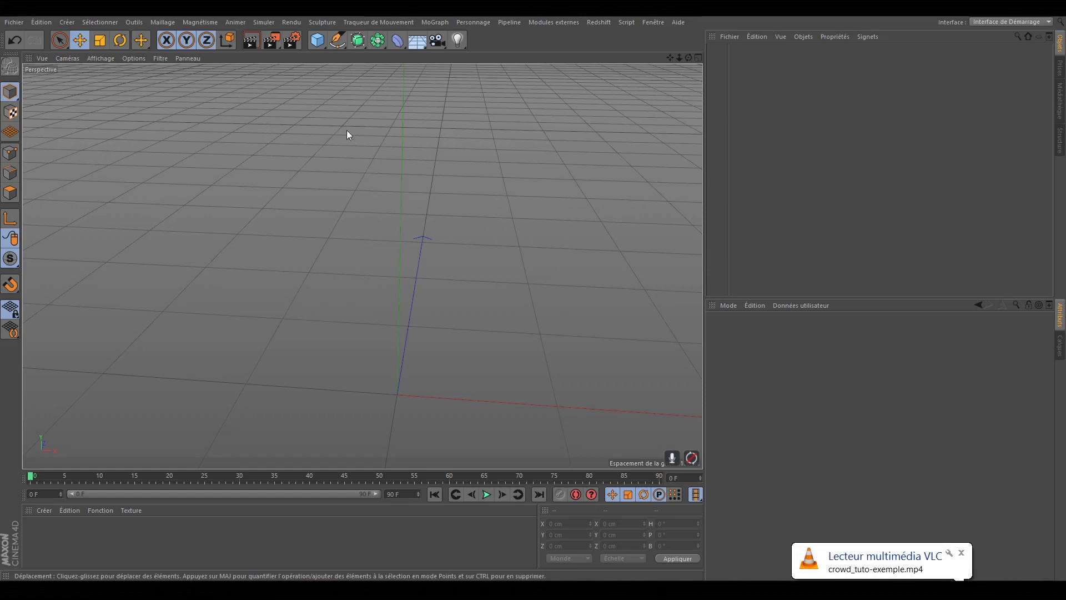
Step: Add a Pantin mannequin primitive and set its Segments to 8
click(319, 44)
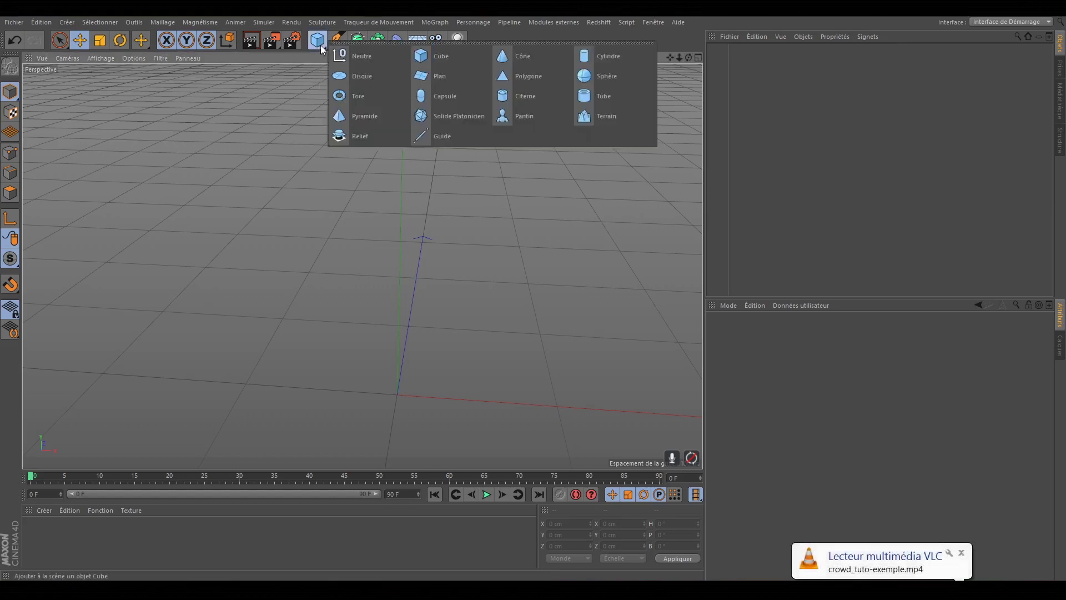
click(537, 119)
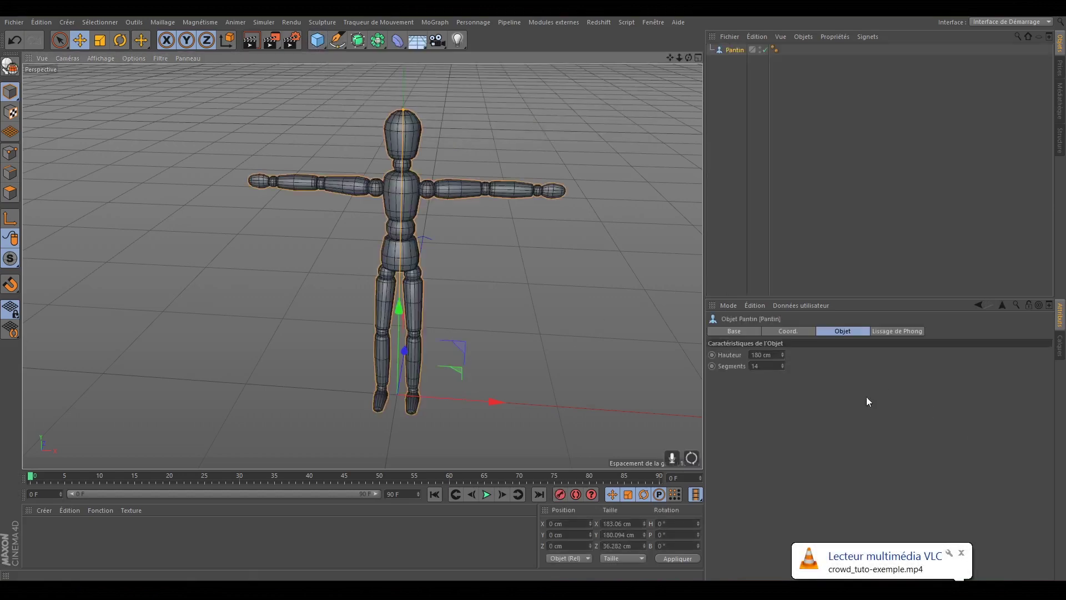
double_click(770, 366)
text(8)
click(734, 51)
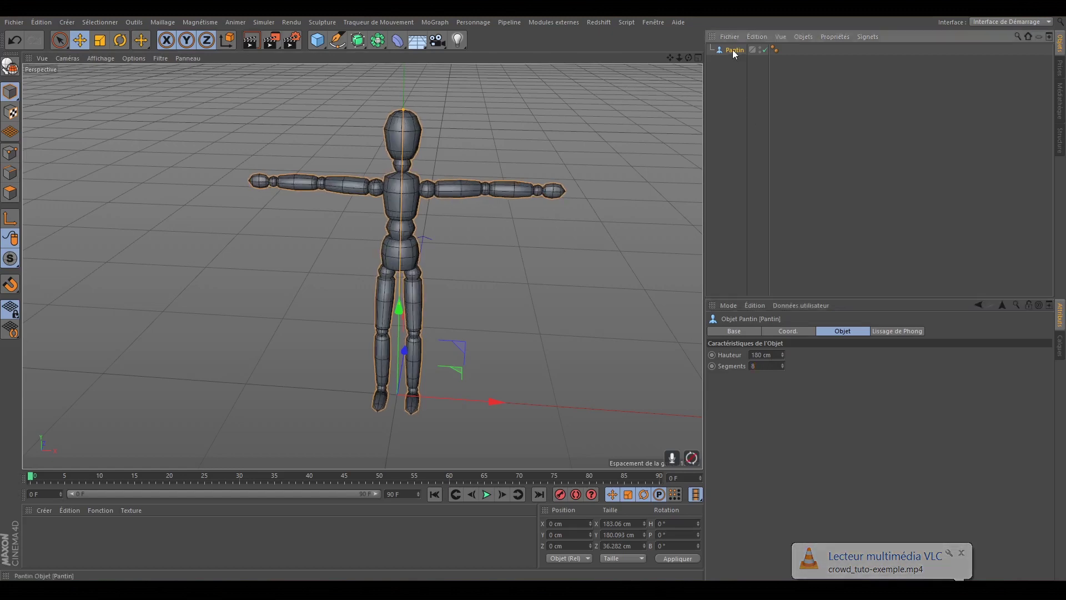
Step: Make the mannequin editable, select all its sub-objects and merge them with Connecter les Objets +Supprimer
key(c)
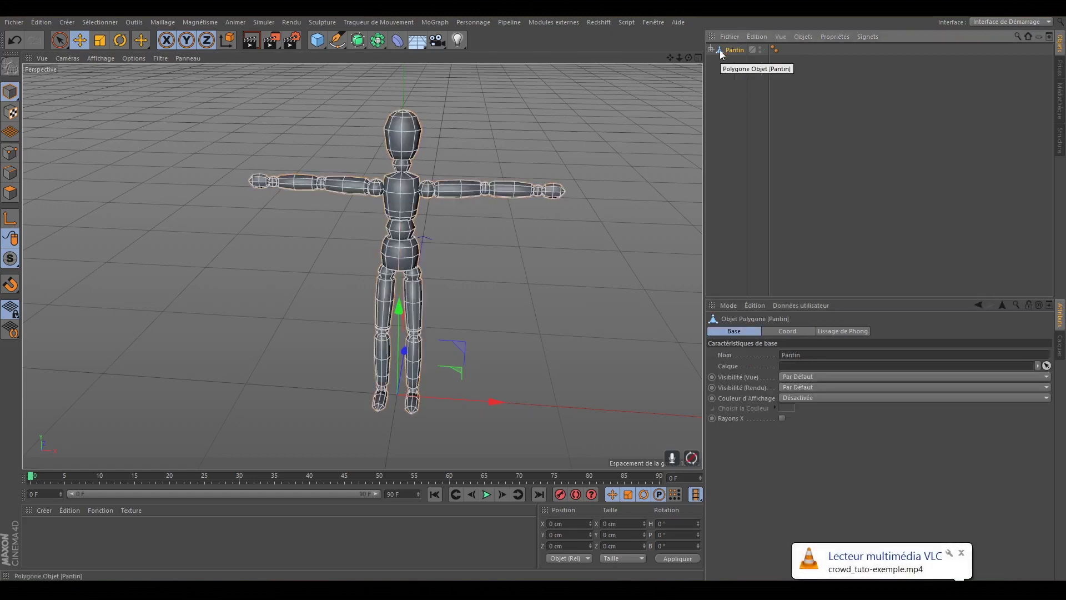
click(756, 36)
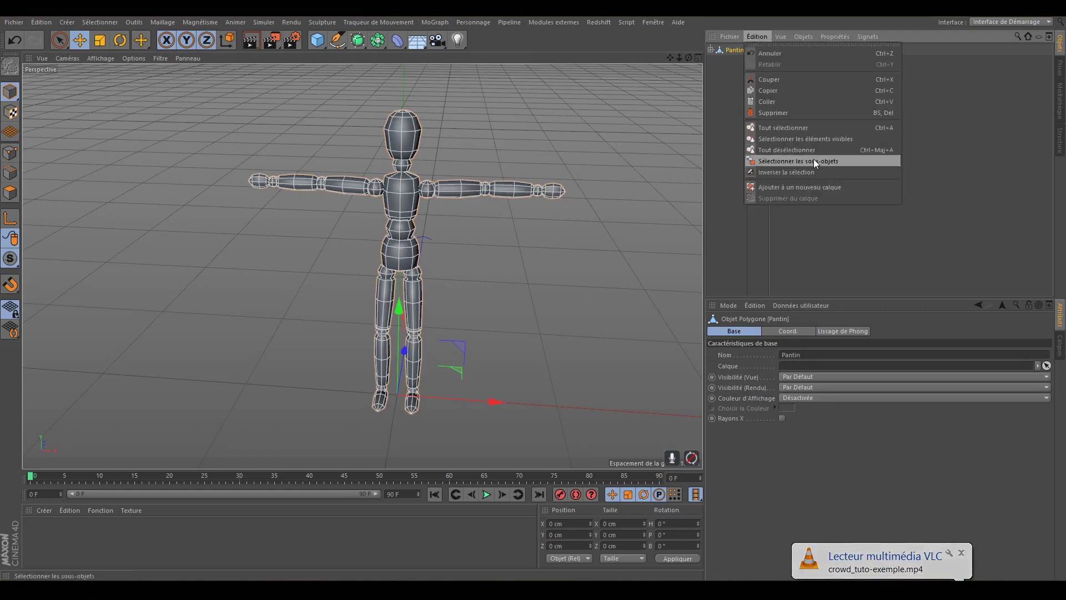
click(814, 159)
right_click(738, 51)
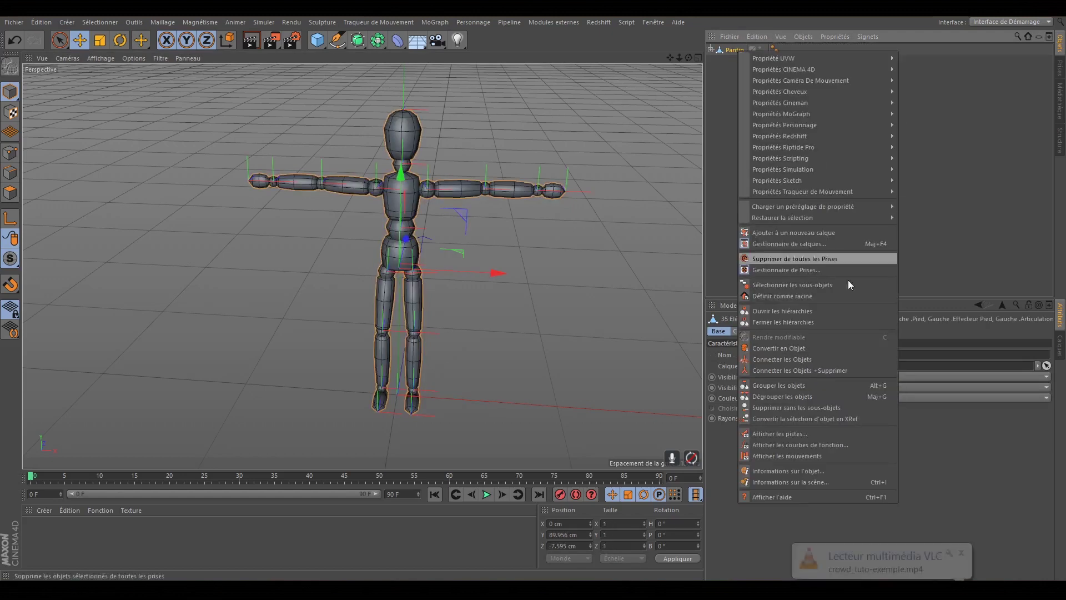
click(818, 370)
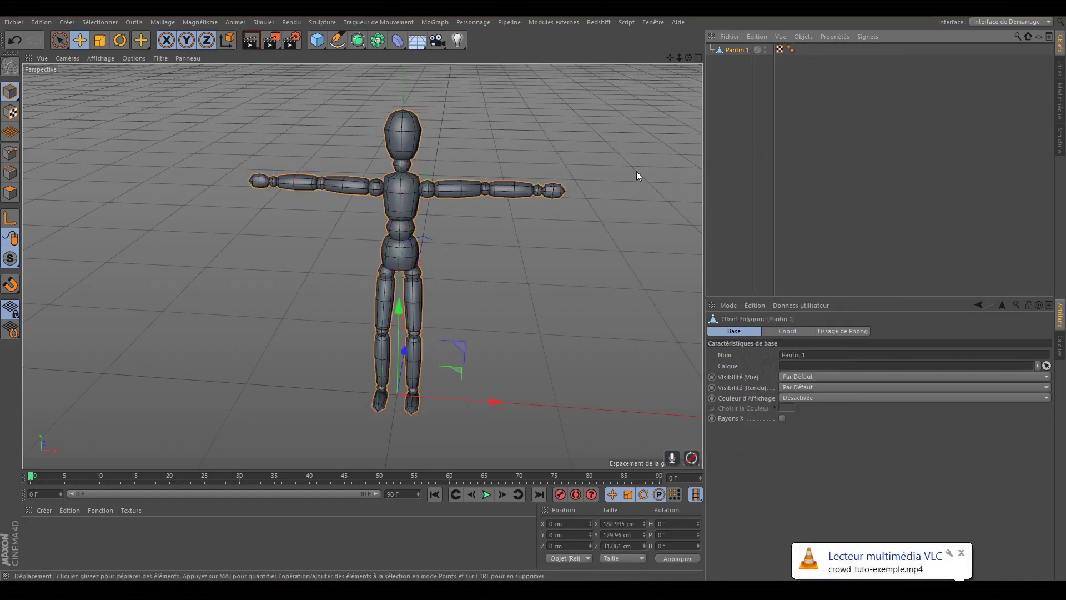
click(575, 223)
click(398, 198)
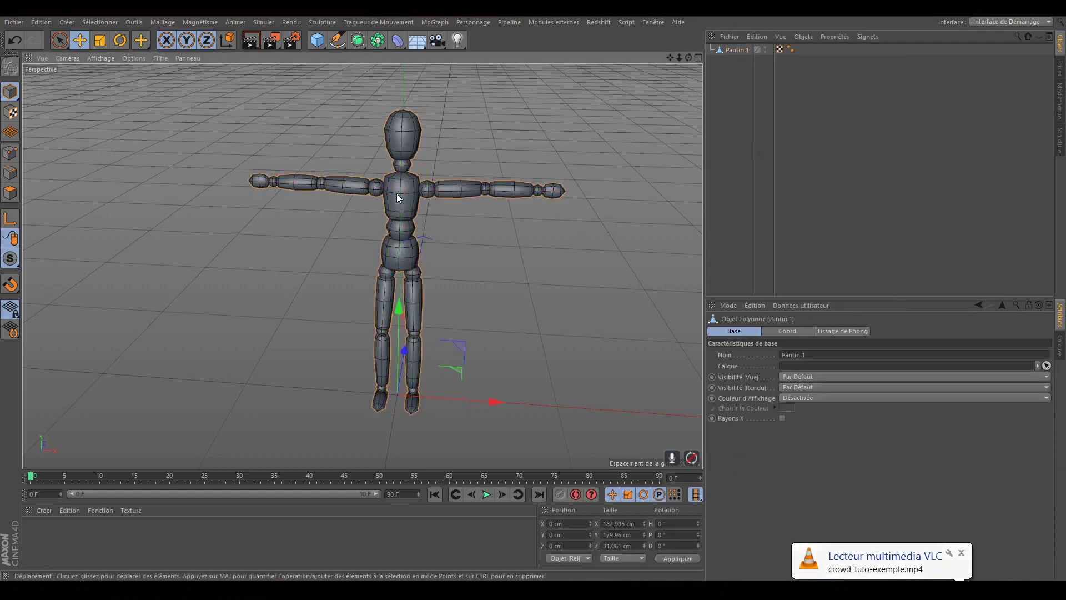
click(508, 236)
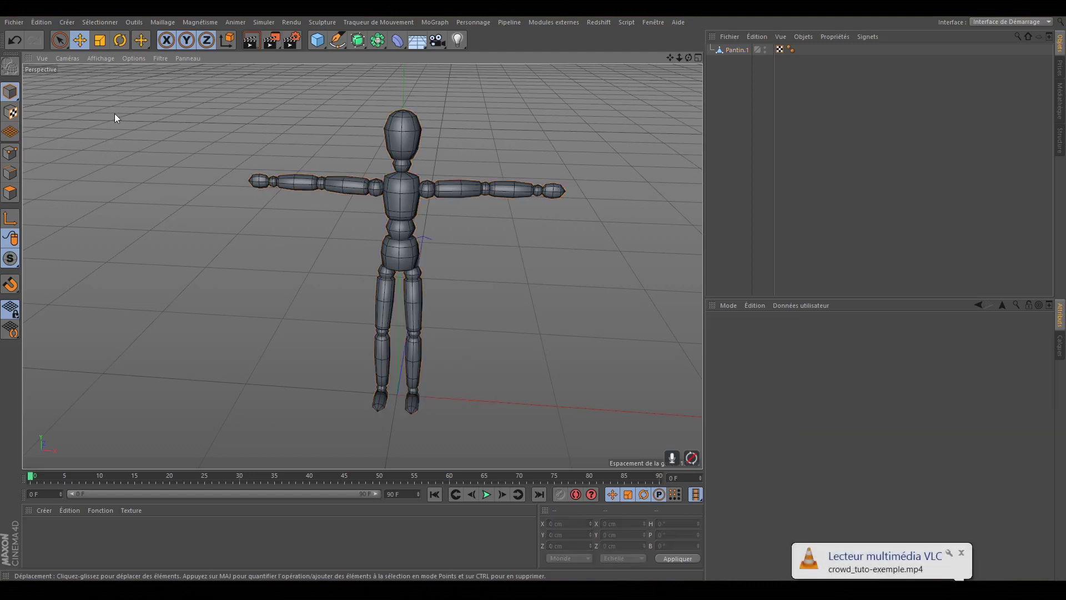
Step: Export the scene as Wavefront OBJ to pantin.obj in c4d_crowd-tuto, overwriting the old file
click(15, 22)
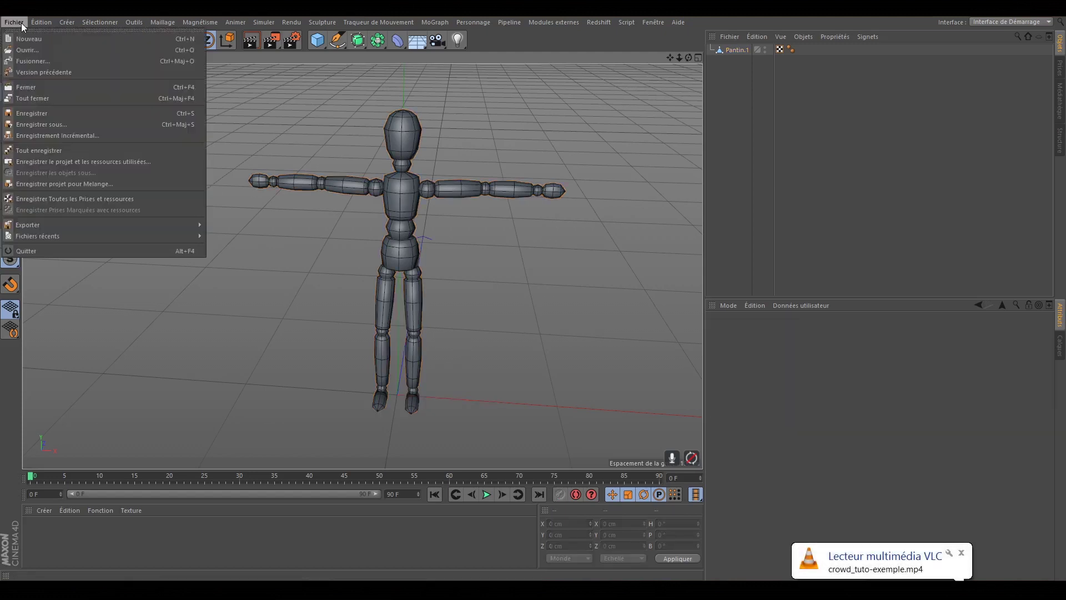
mouse_move(109, 224)
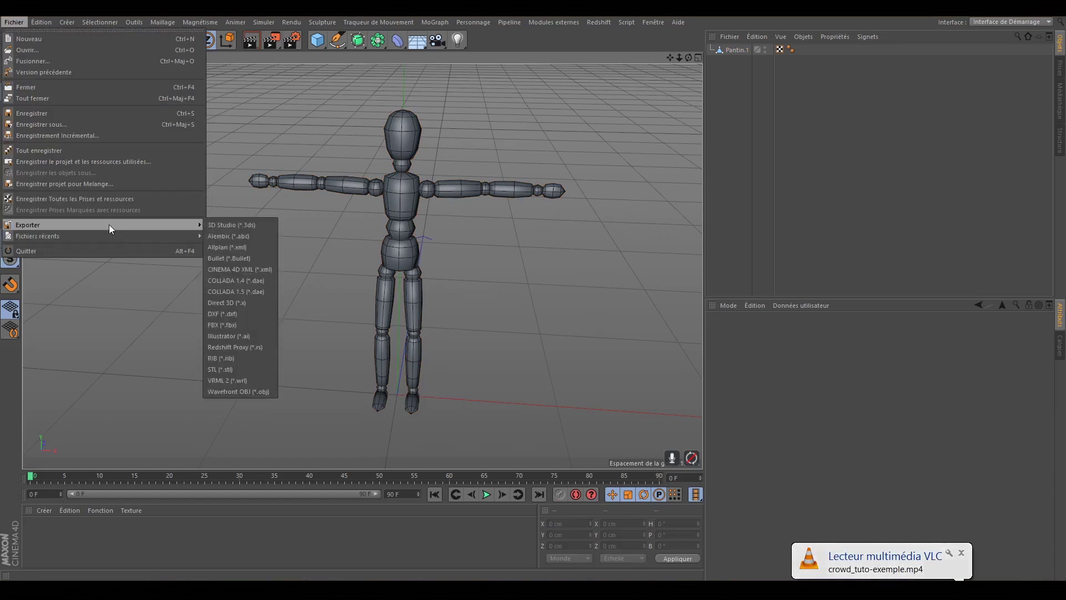
click(259, 389)
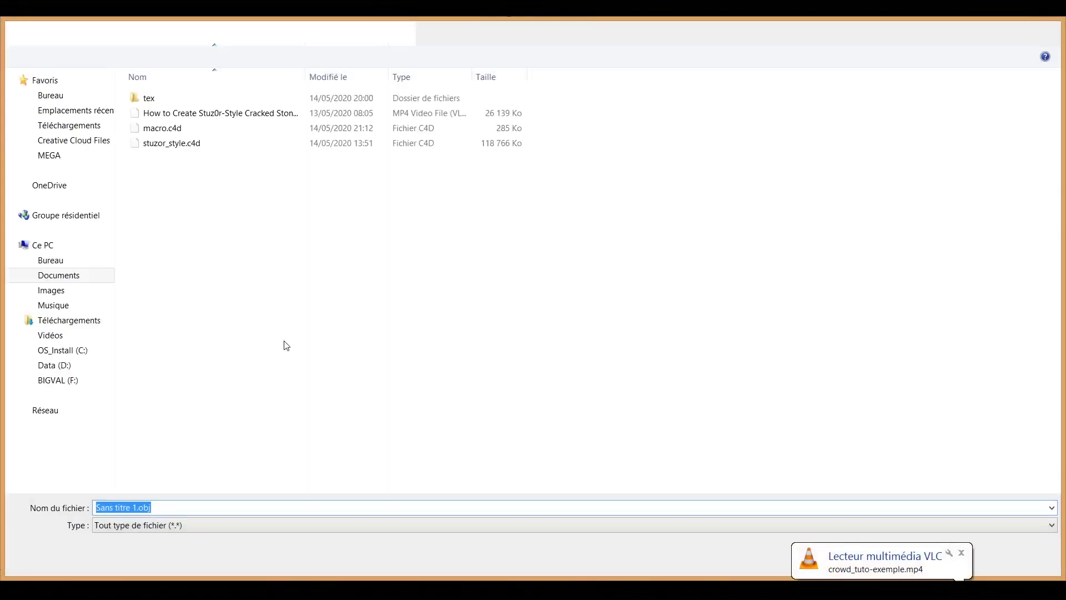
click(166, 221)
click(962, 554)
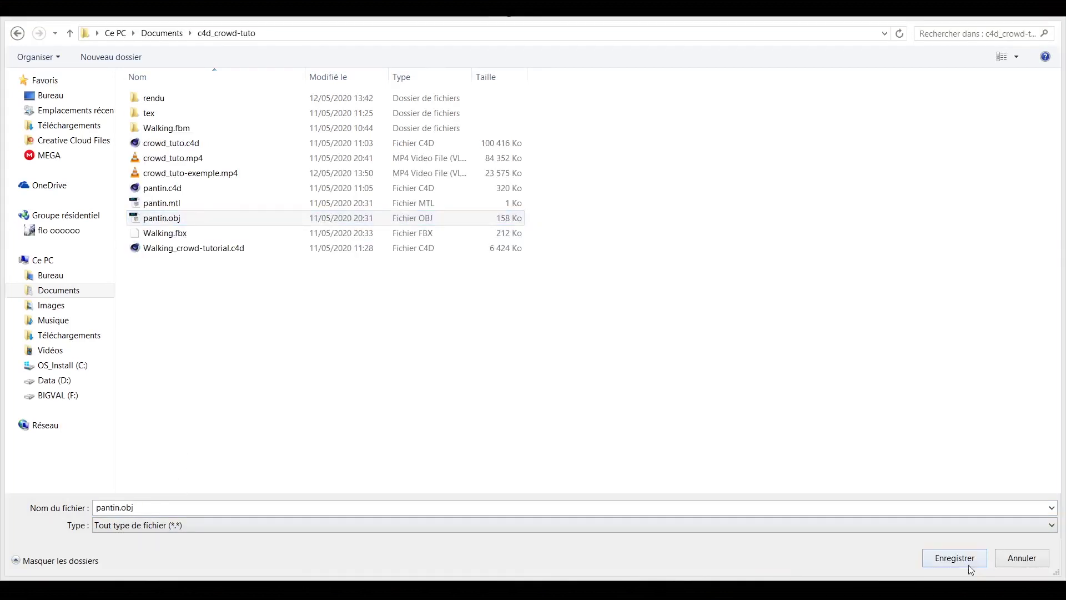
click(953, 560)
click(610, 300)
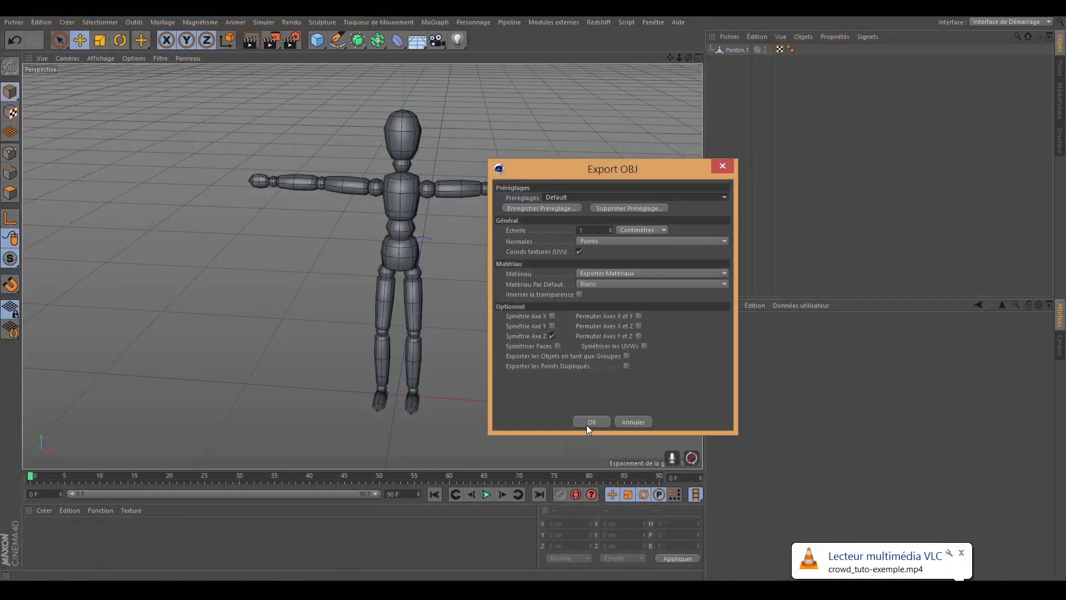
click(590, 422)
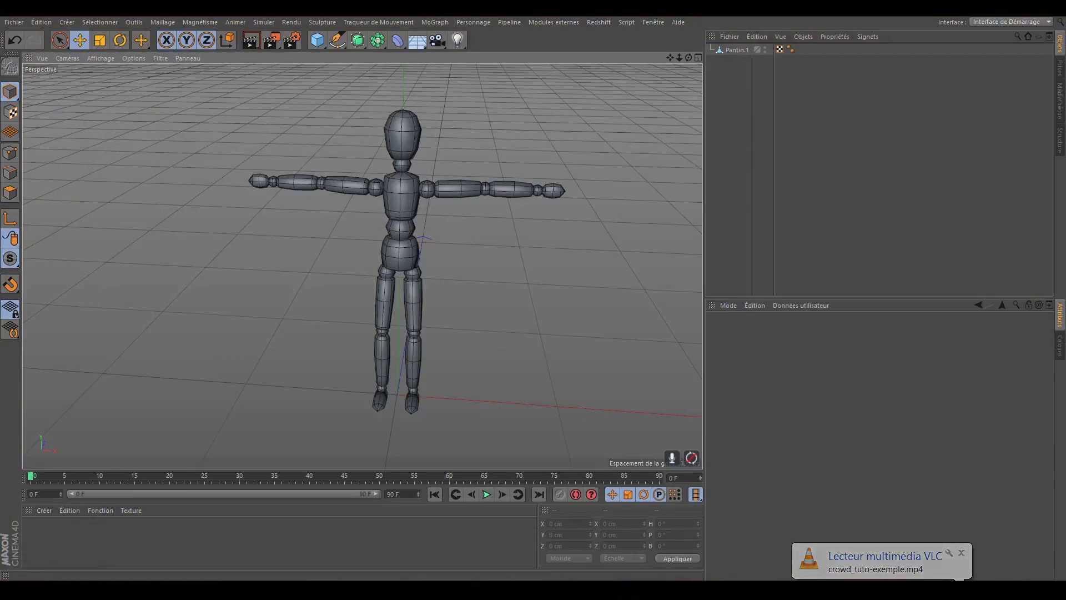
key(alt+Tab)
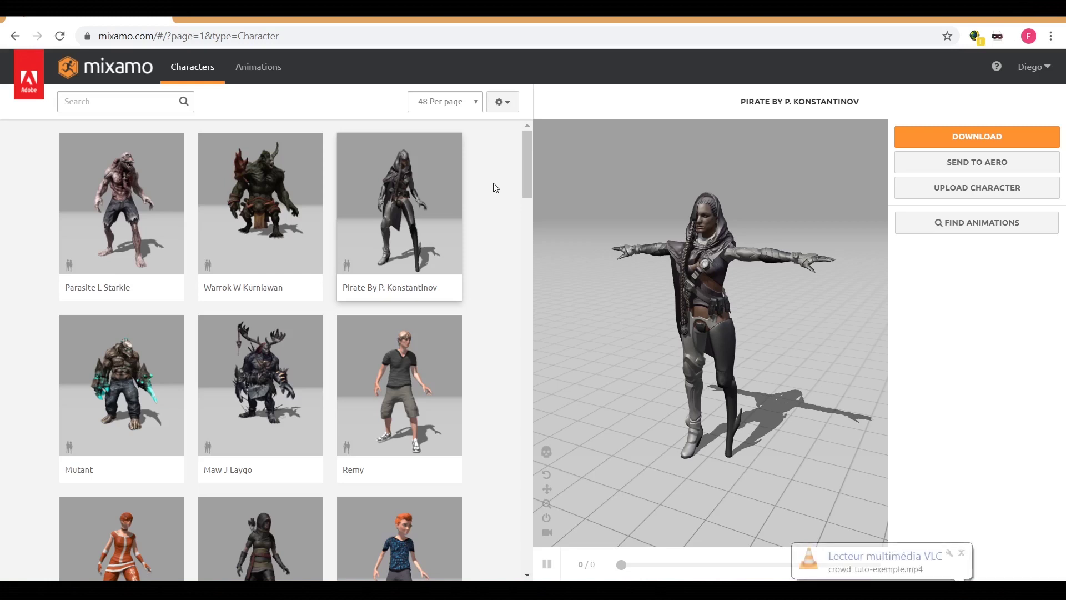
Step: Start Mixamo's Upload Character and show the c4d_crowd-tuto folder with pantin.obj beside it
click(973, 188)
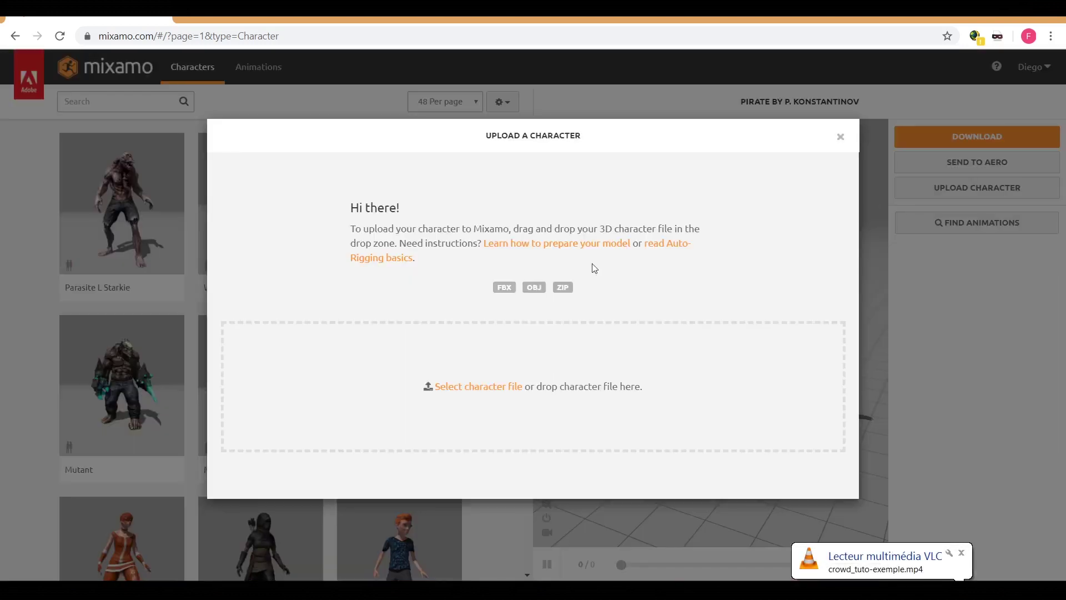
key(alt+Tab)
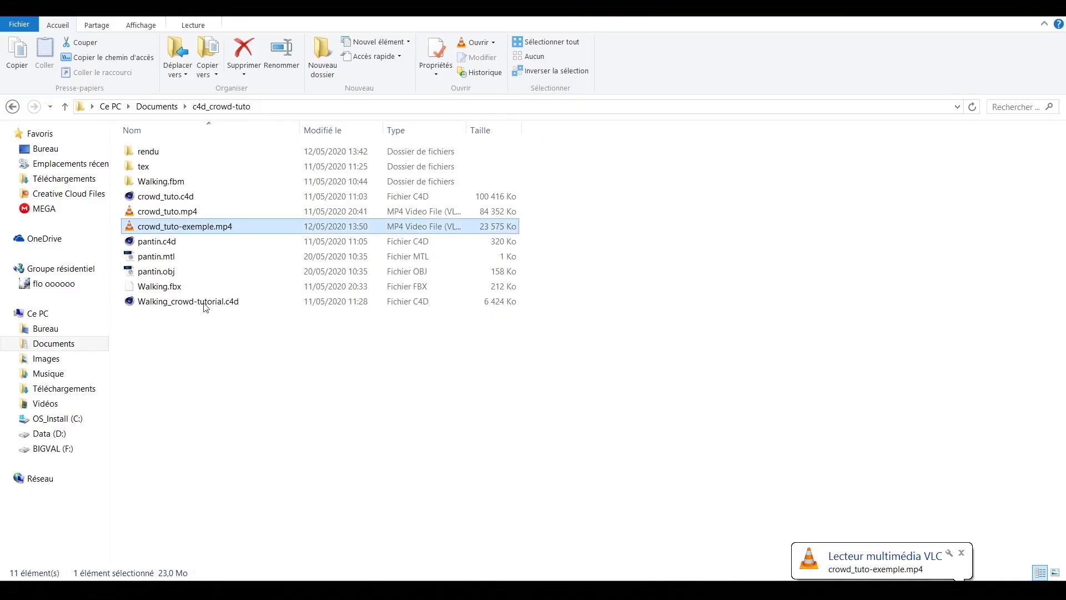
click(157, 271)
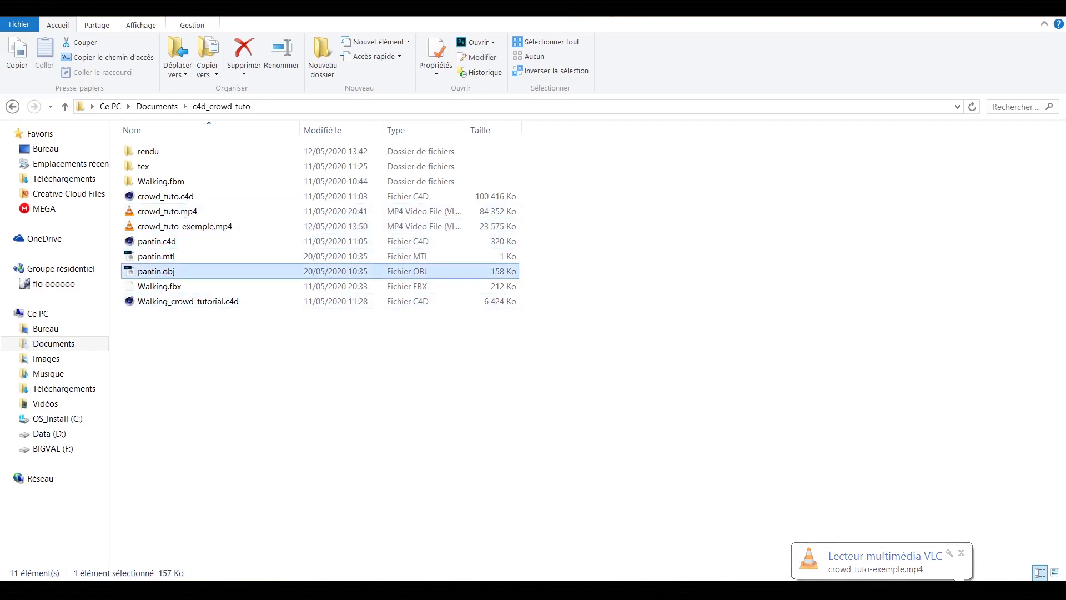
key(super+Down)
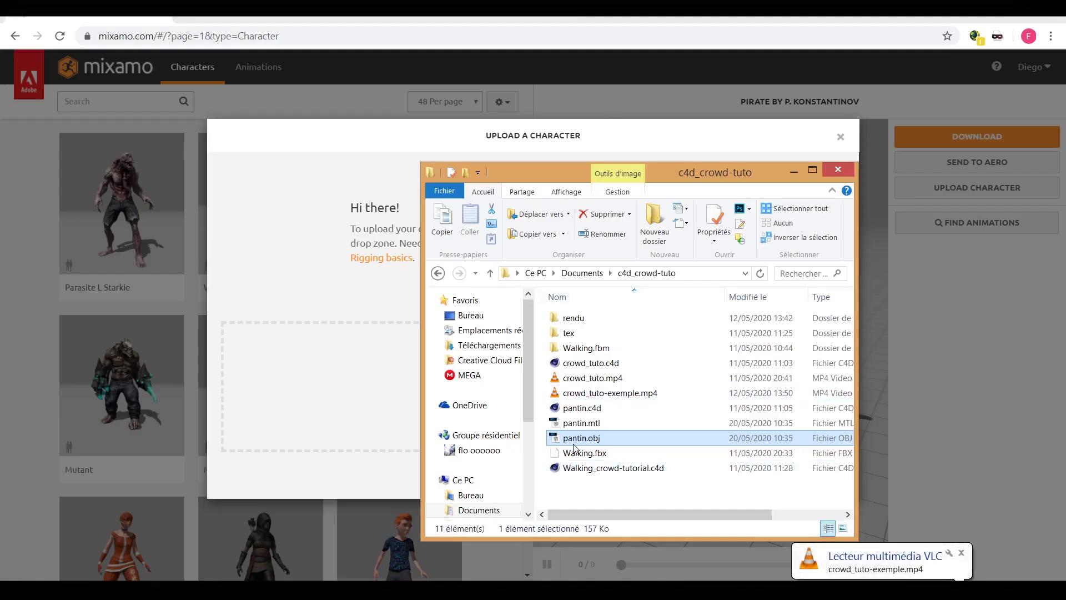
Step: Upload pantin.obj, accept the orientation, and place the chin, wrist, elbow, knee and groin markers
drag(574, 440, 333, 391)
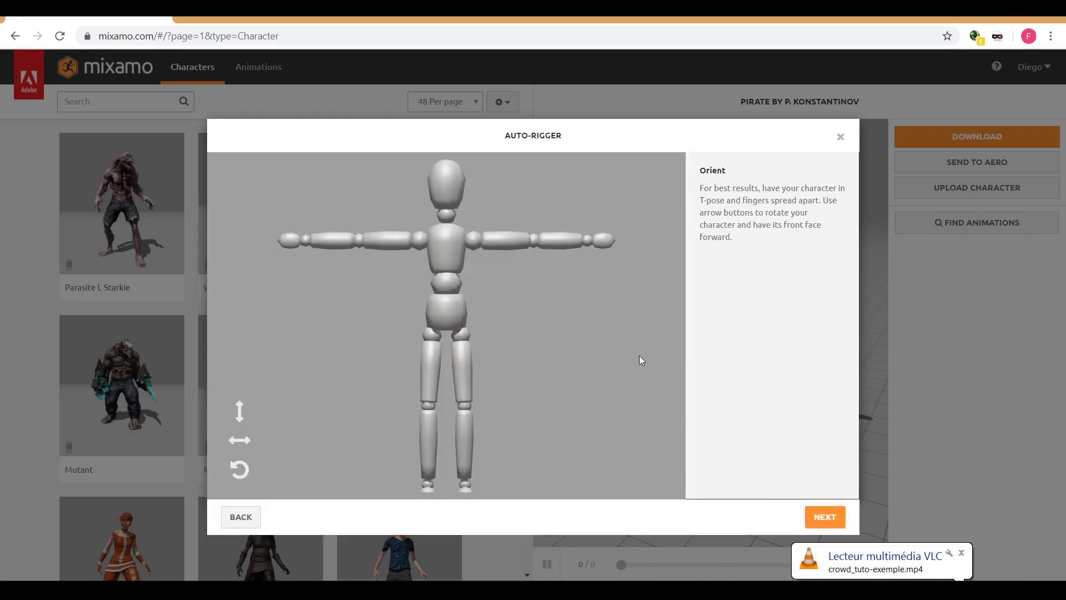
click(825, 517)
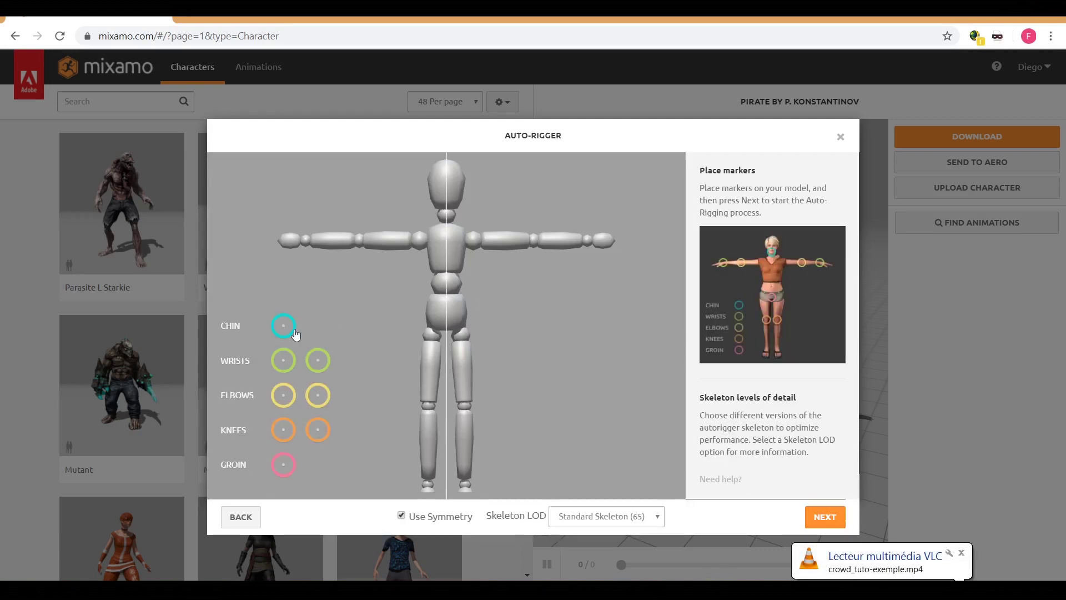
mouse_move(289, 332)
mouse_down()
mouse_move(461, 291)
mouse_move(449, 202)
mouse_up()
mouse_move(283, 360)
mouse_down()
mouse_move(297, 241)
mouse_move(306, 244)
mouse_up()
mouse_move(315, 401)
mouse_down()
mouse_move(364, 269)
mouse_move(359, 245)
mouse_up()
drag(281, 432, 428, 410)
drag(284, 466, 450, 326)
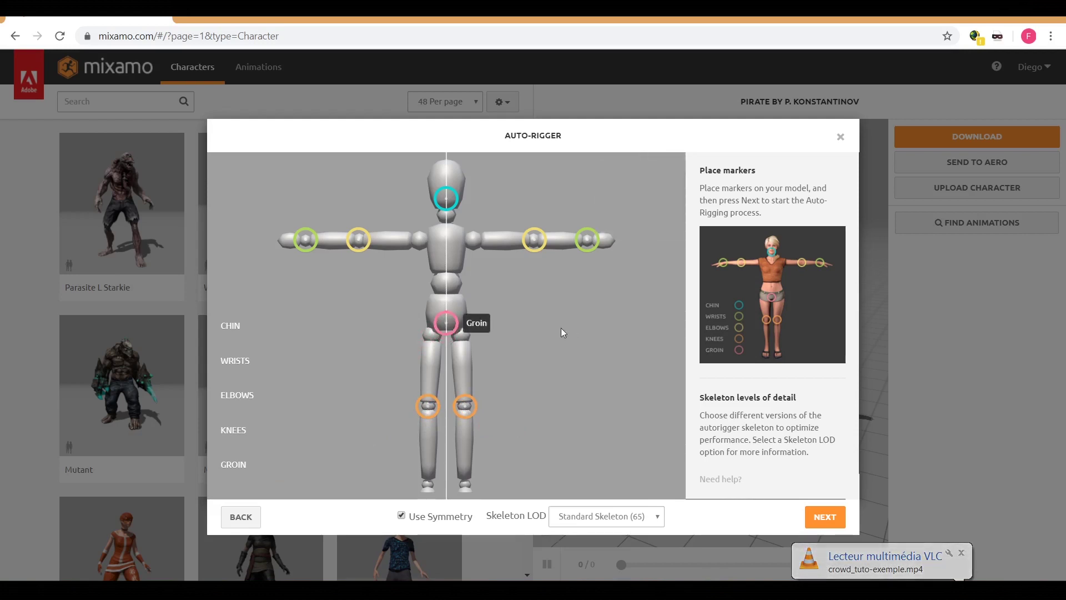
Step: Auto-rig with the No Fingers (25) skeleton LOD and accept the rigged mannequin as the character
click(657, 516)
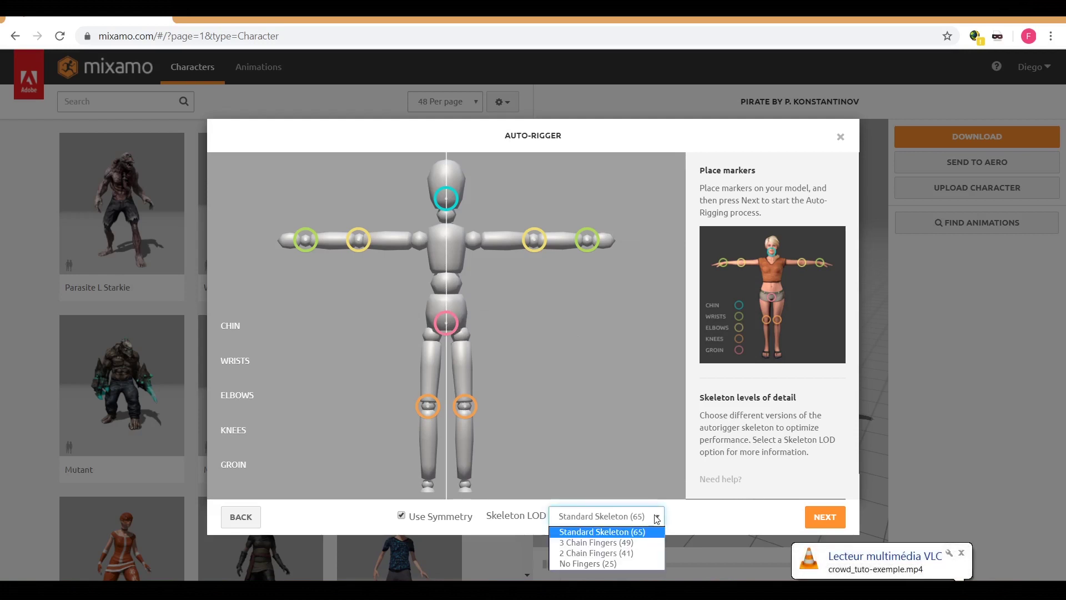
click(609, 564)
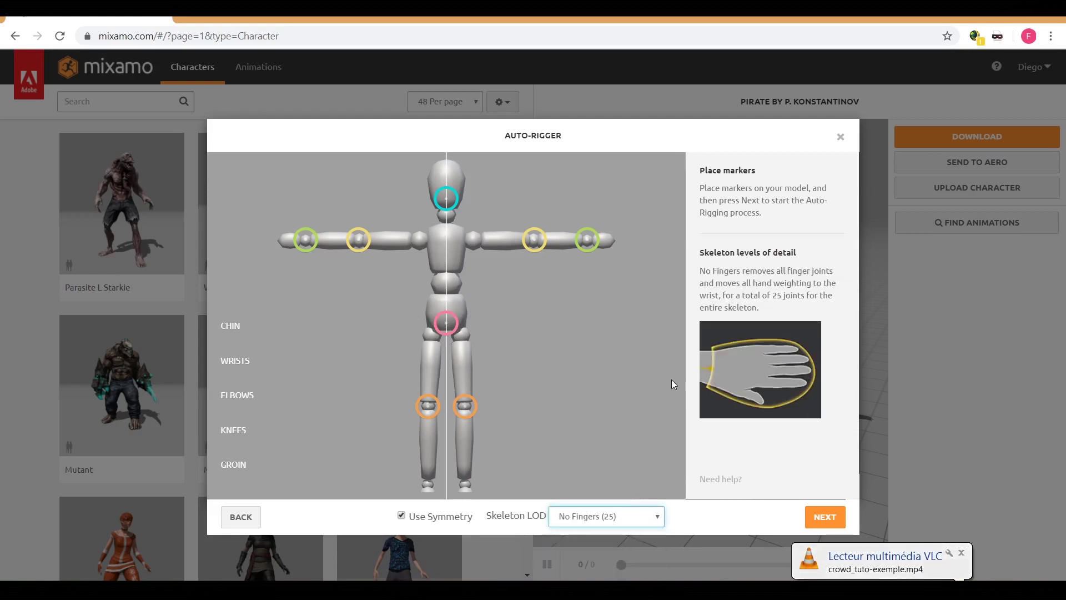
click(825, 518)
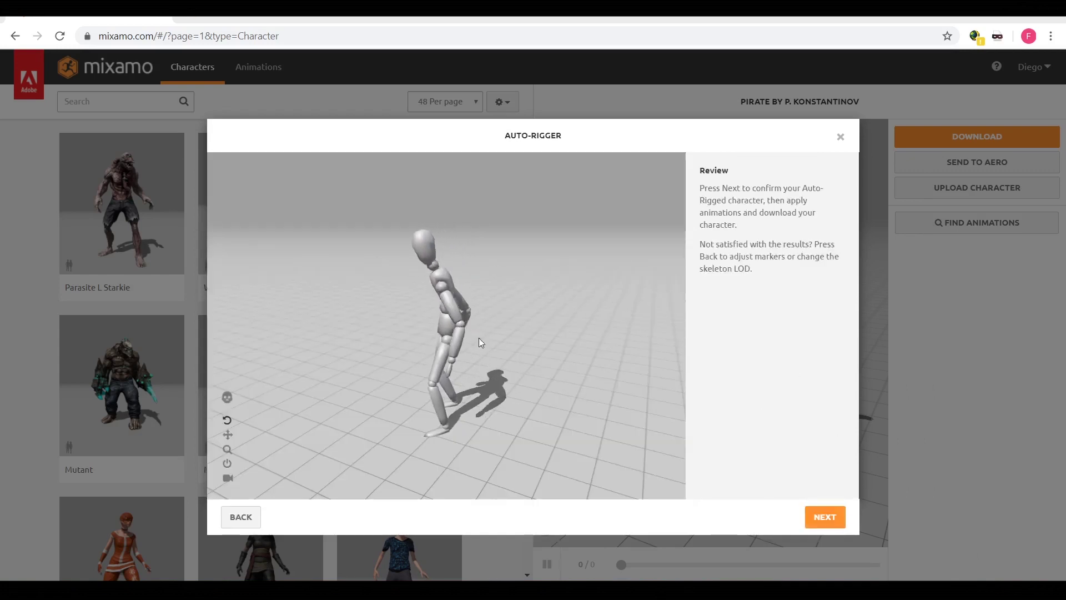
click(825, 517)
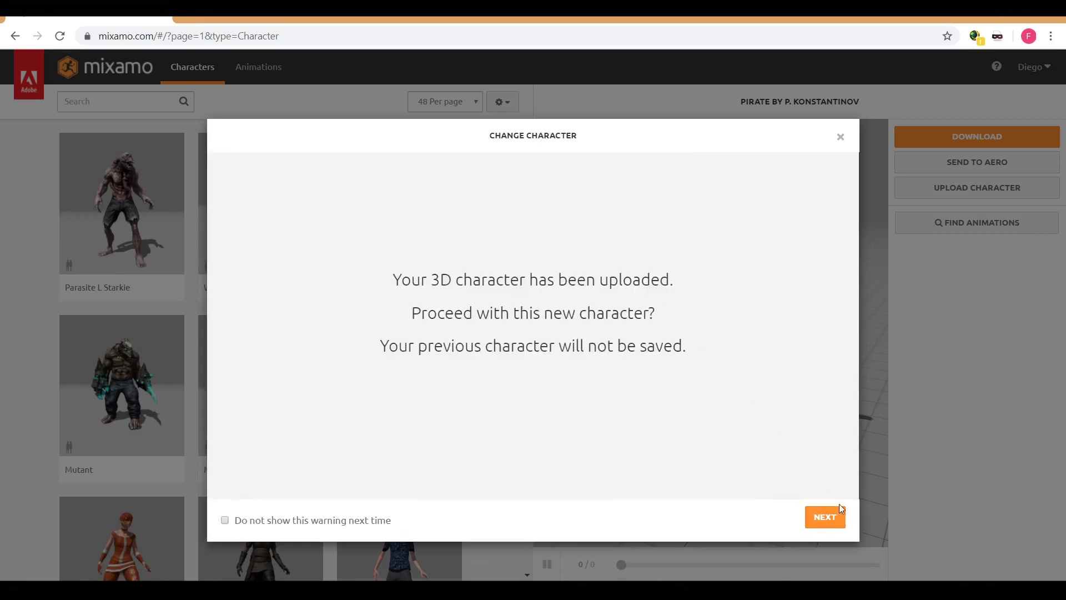
click(828, 515)
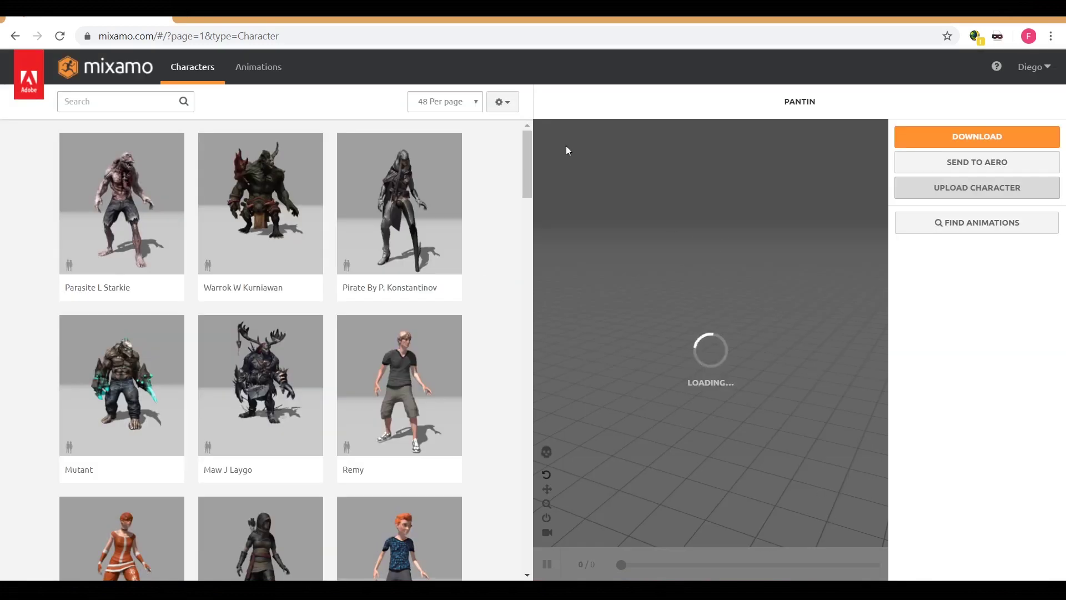
Step: Search the animations for 'walk' and apply the third Walking animation
click(256, 67)
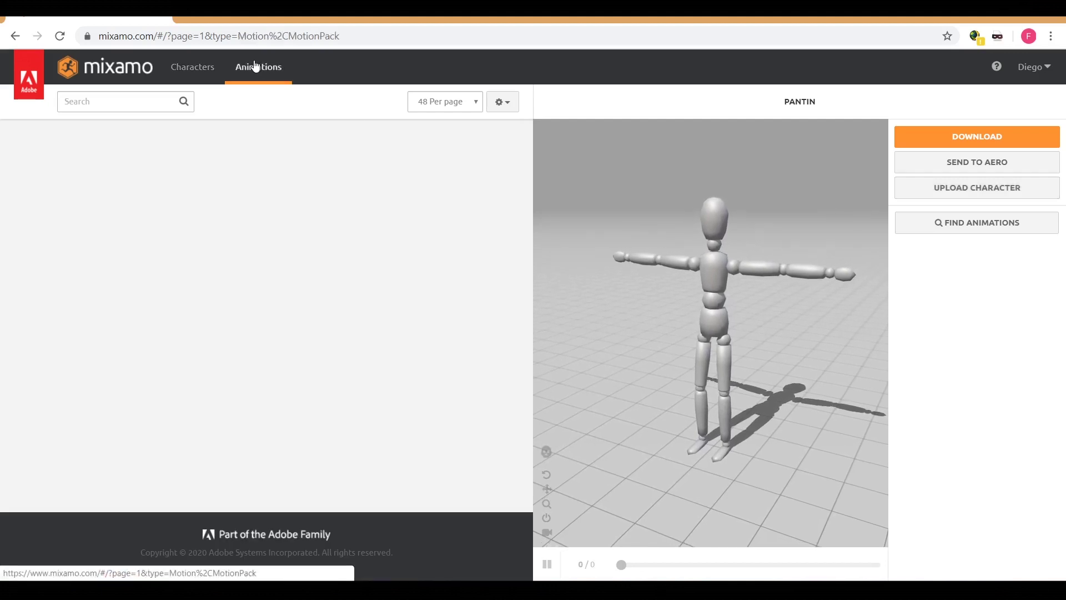
click(139, 101)
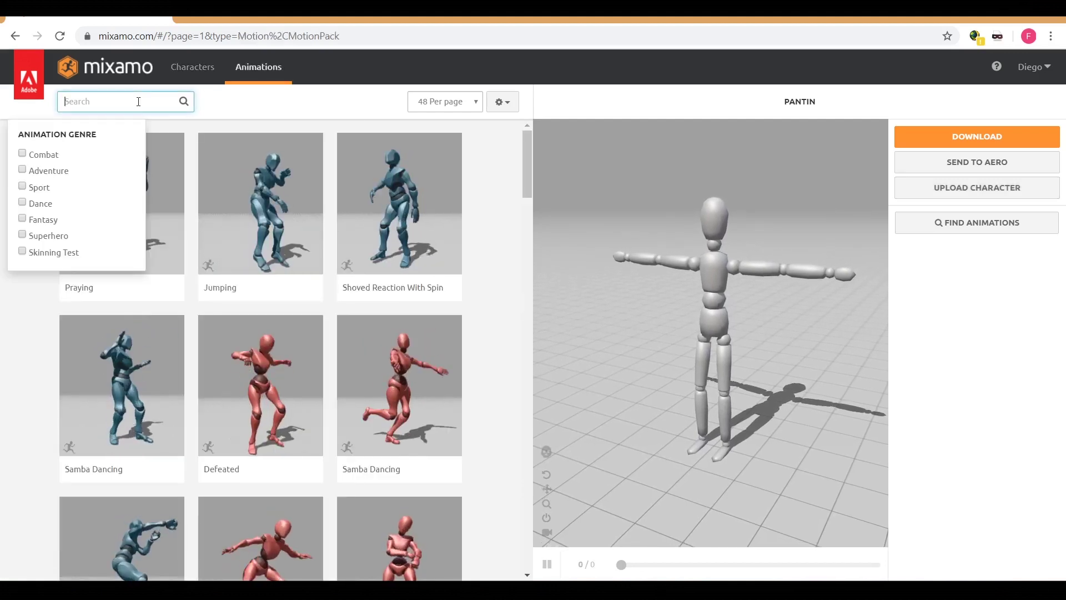
text(walk)
key(Return)
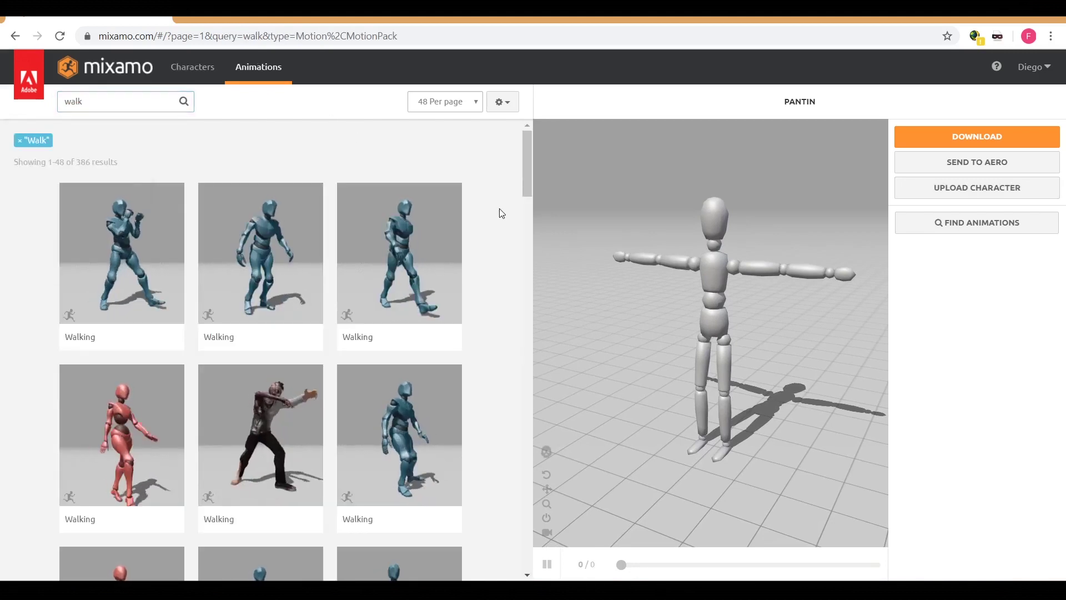
scroll(502, 213, down, 6)
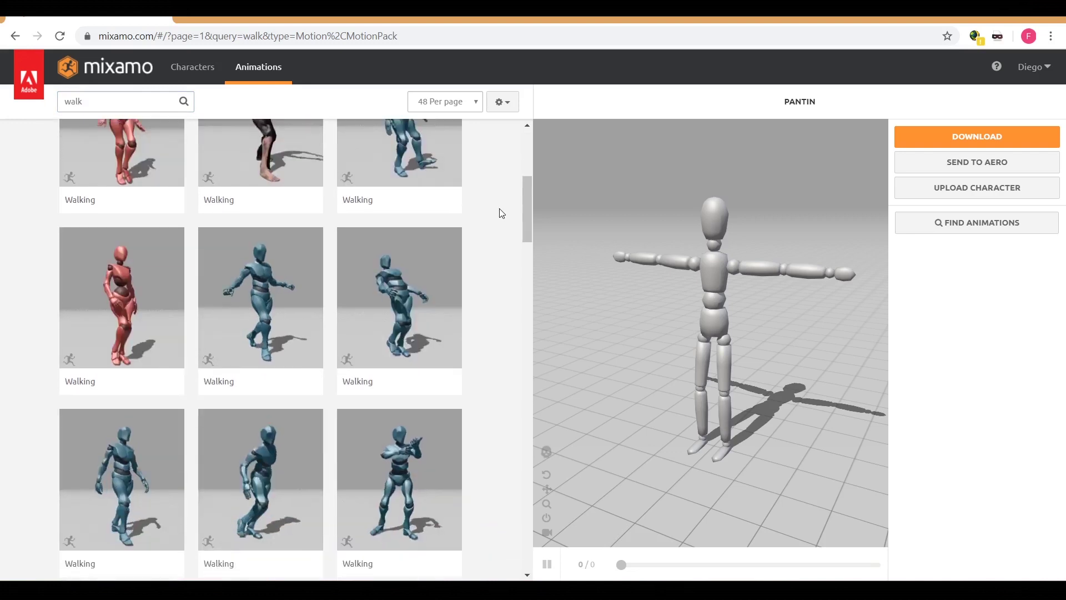
scroll(502, 213, up, 6)
click(403, 251)
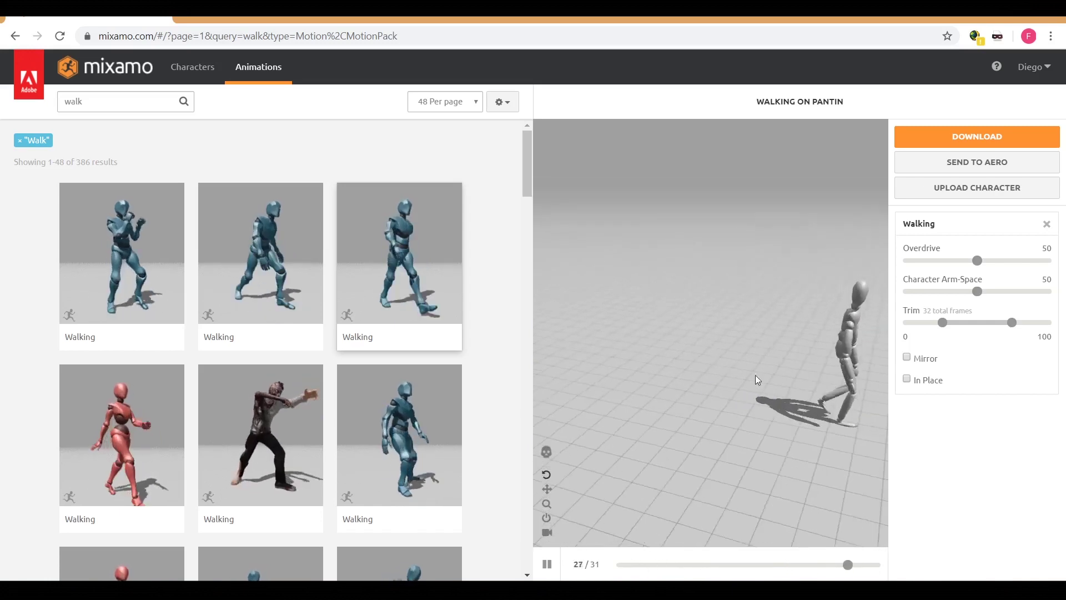
Step: Set the walk to In Place and lower Overdrive to 27
click(907, 379)
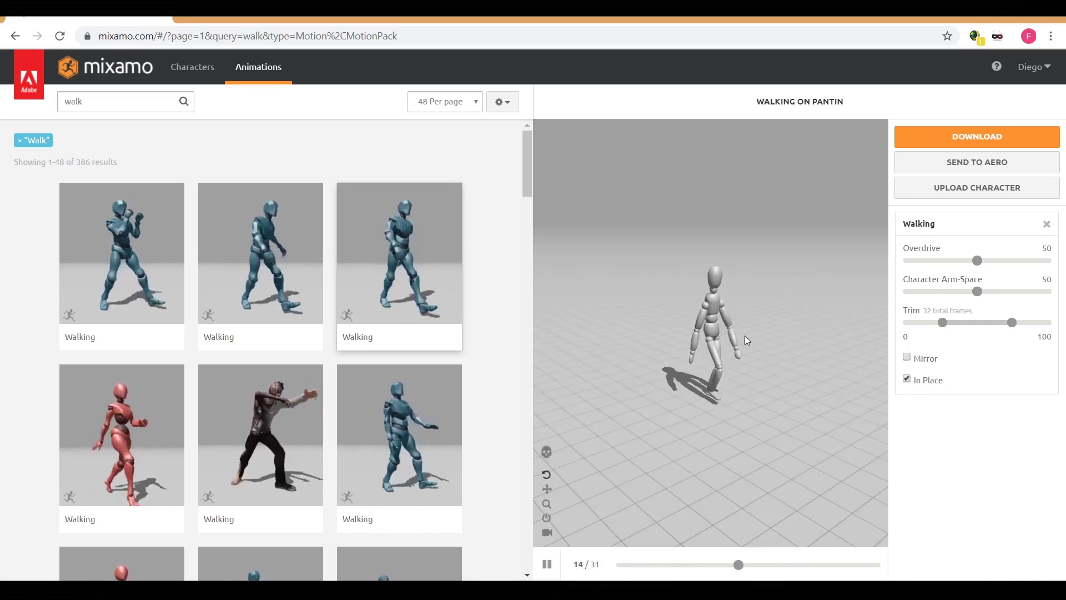
drag(736, 335, 859, 327)
click(945, 260)
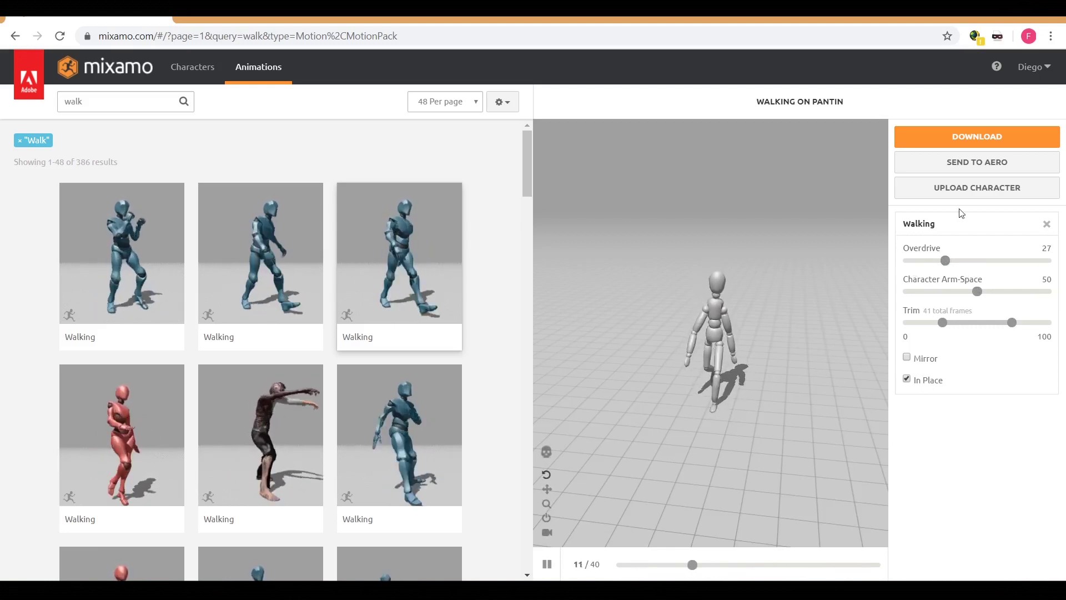
Step: Download the Walking animation at 24 frames per second and show the file in its folder
click(962, 135)
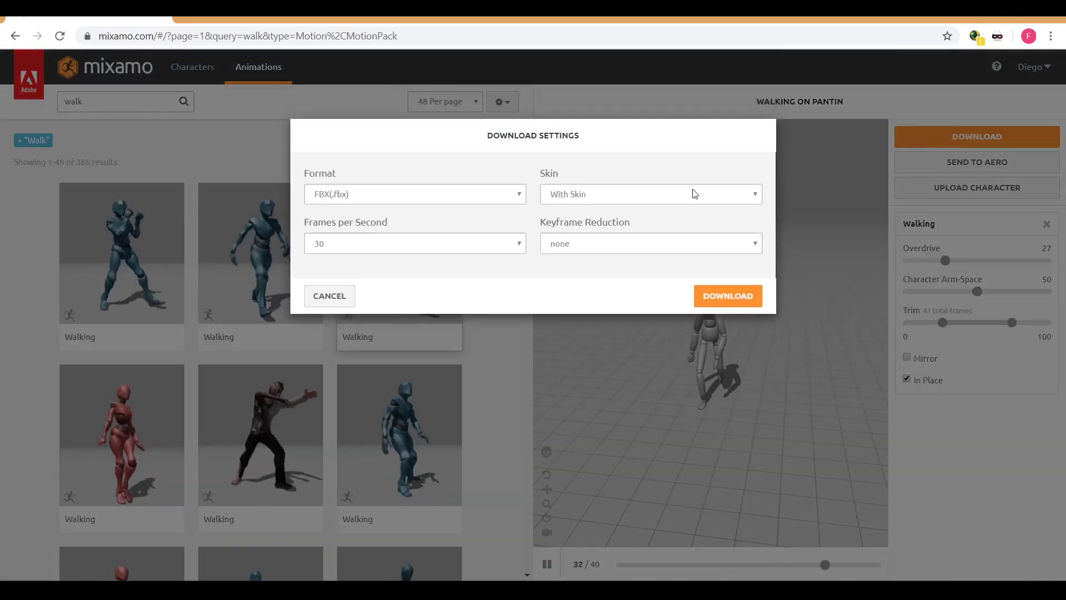
click(514, 243)
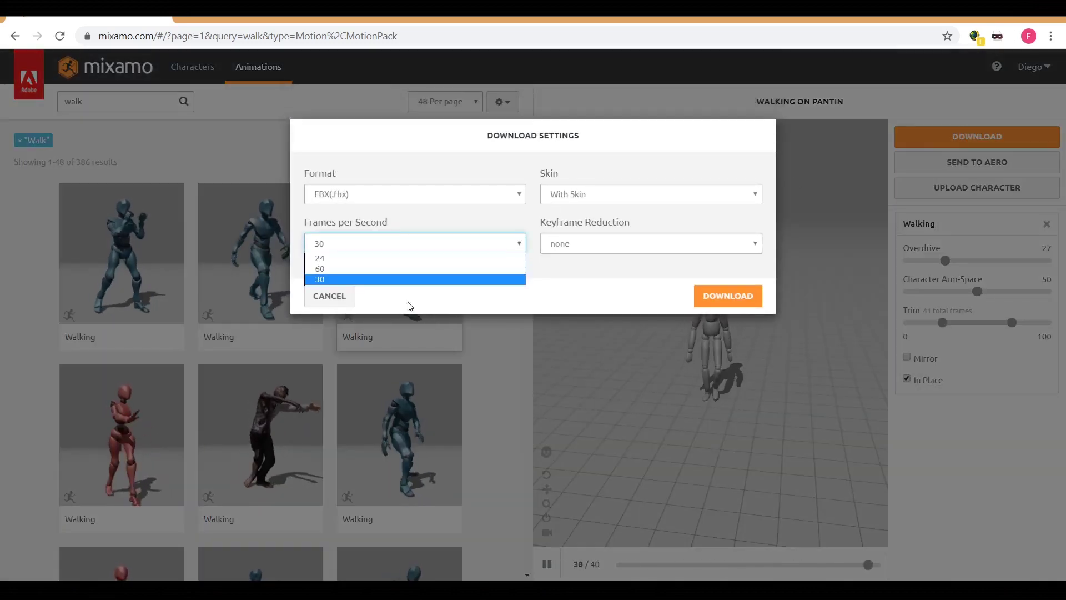
click(411, 262)
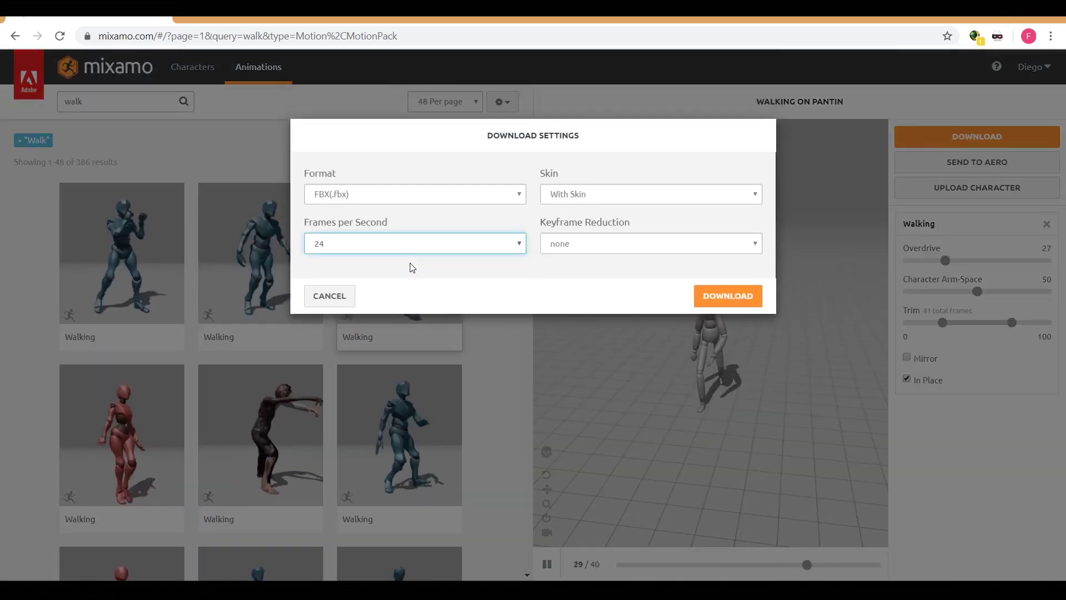
click(728, 296)
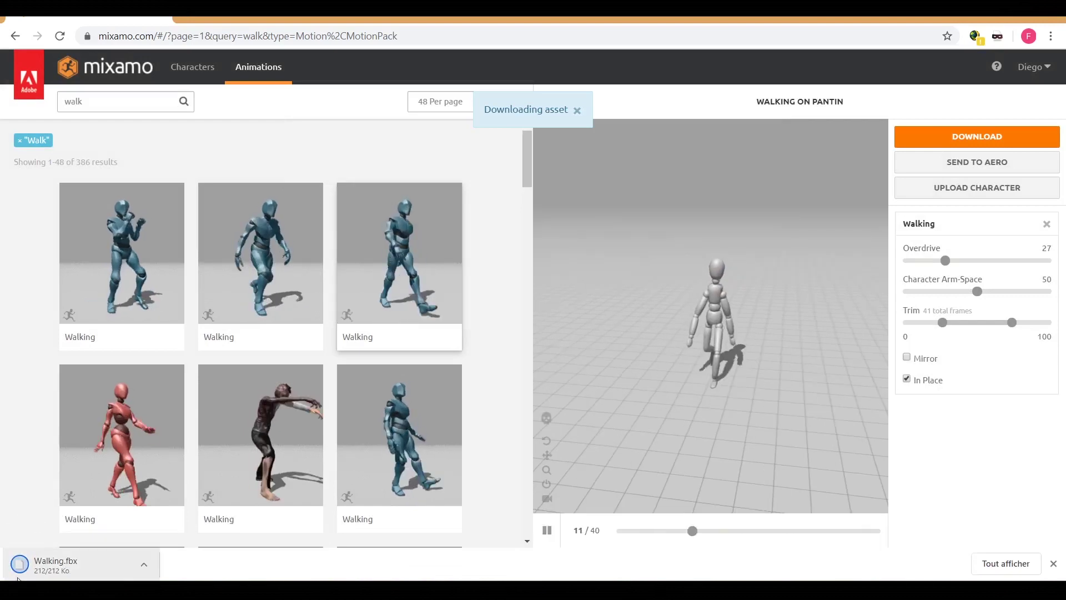
click(144, 565)
click(159, 517)
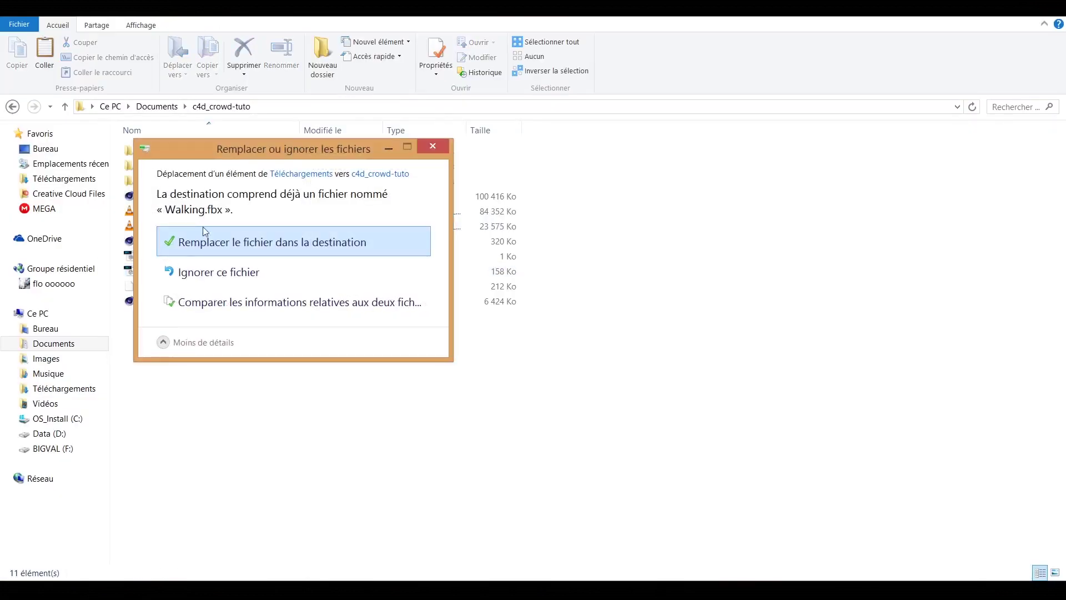
Step: Replace the existing Walking.fbx in c4d_crowd-tuto with the new download
click(203, 233)
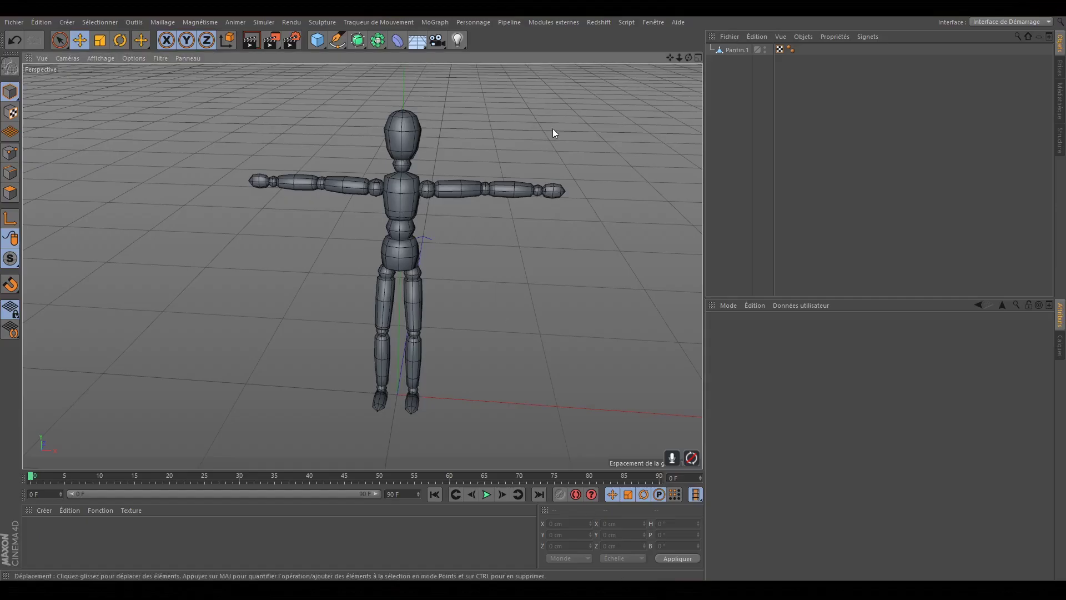
Step: Close the mannequin scene without saving and drag Walking.fbx into the empty Cinema 4D viewport
key(ctrl+F4)
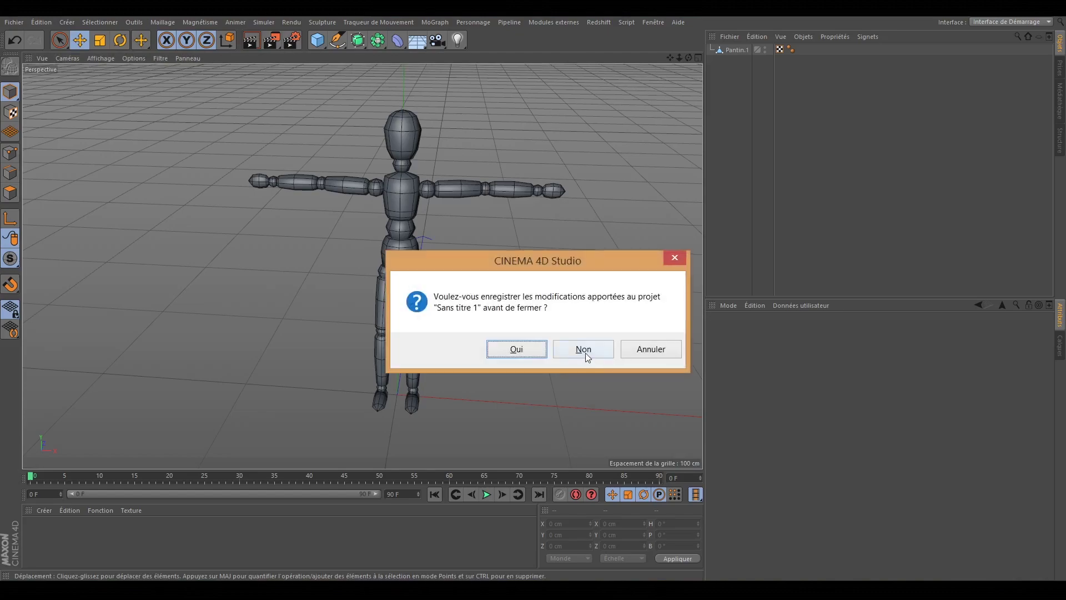
click(586, 353)
key(alt+Tab)
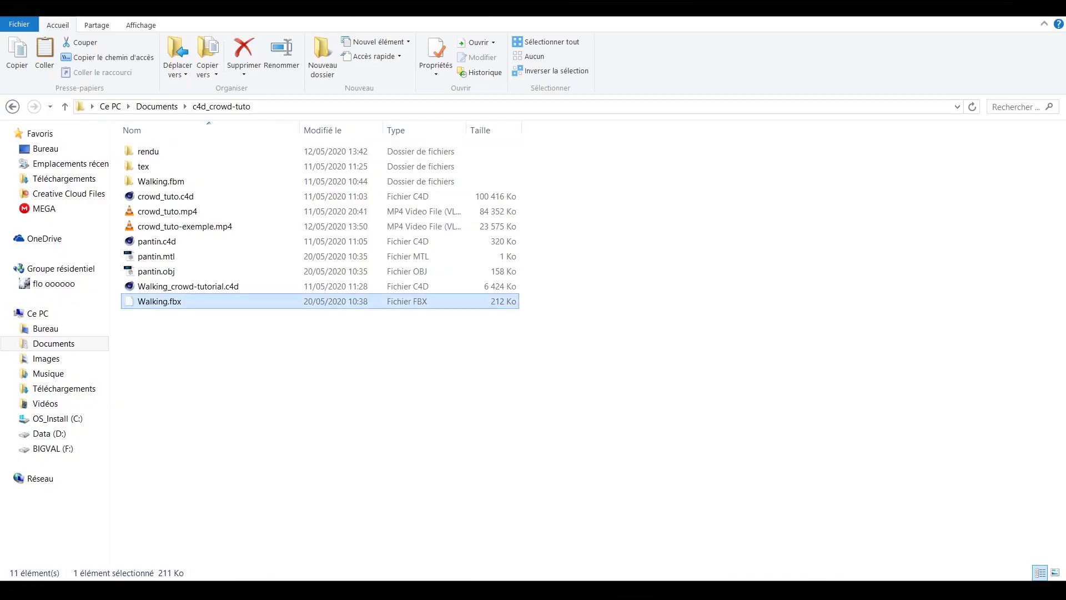
key(super+Down)
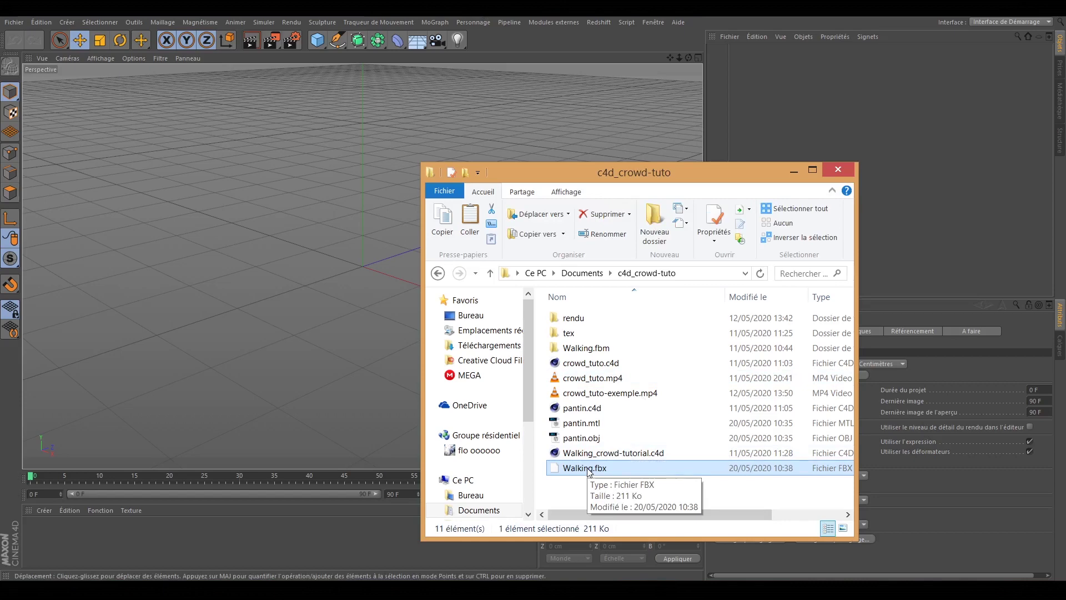
drag(590, 471, 245, 313)
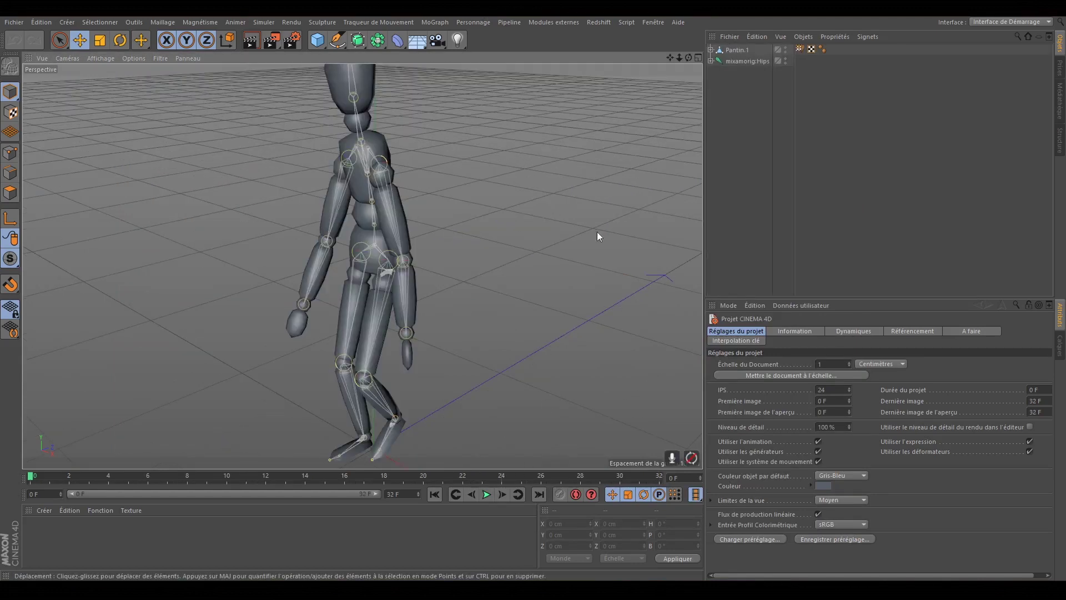
Step: Play the imported walk, check its first and last frame 32, then select mixamorig:Hips
click(486, 495)
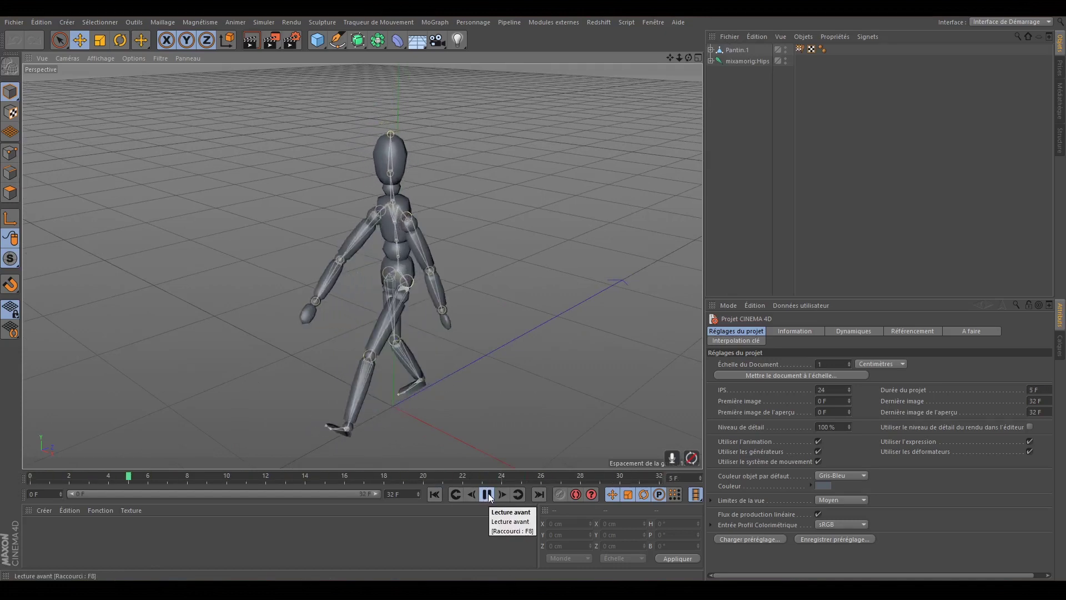
click(487, 495)
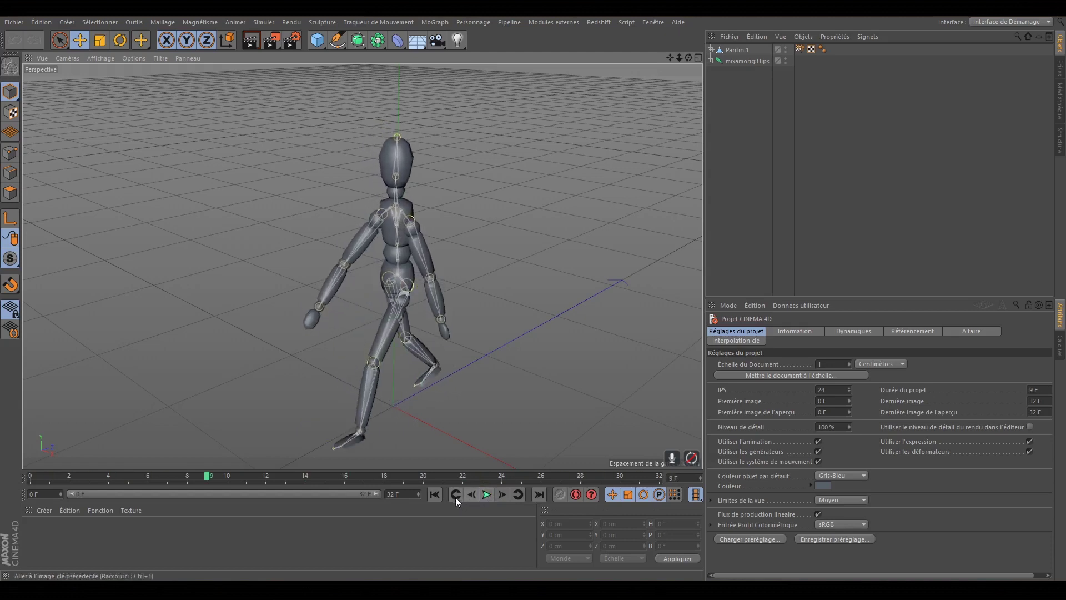
click(434, 494)
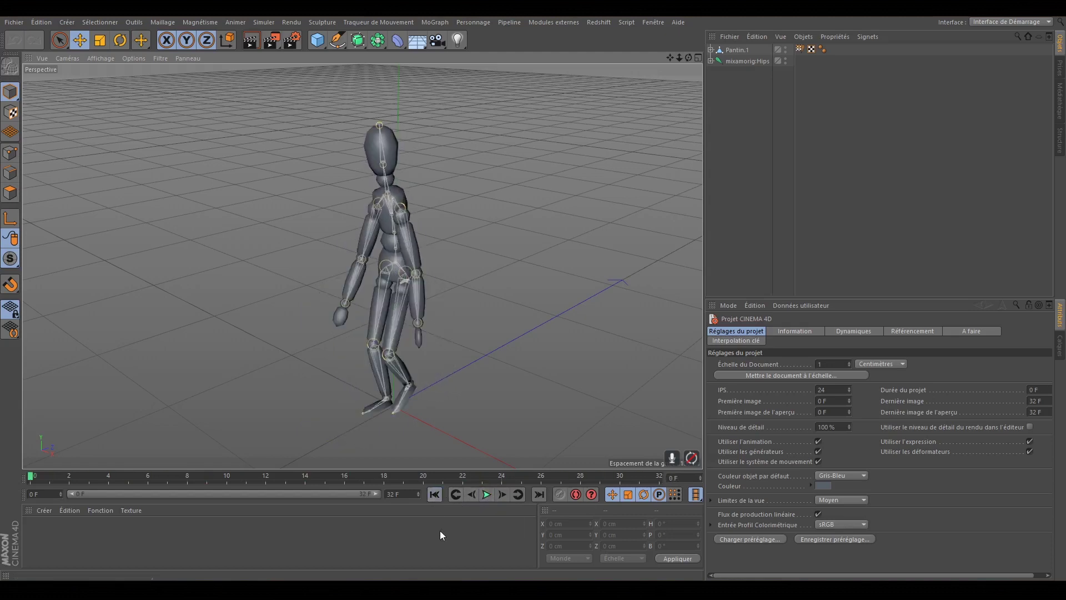
click(541, 494)
click(435, 496)
click(541, 494)
click(435, 495)
click(539, 495)
click(436, 494)
click(540, 493)
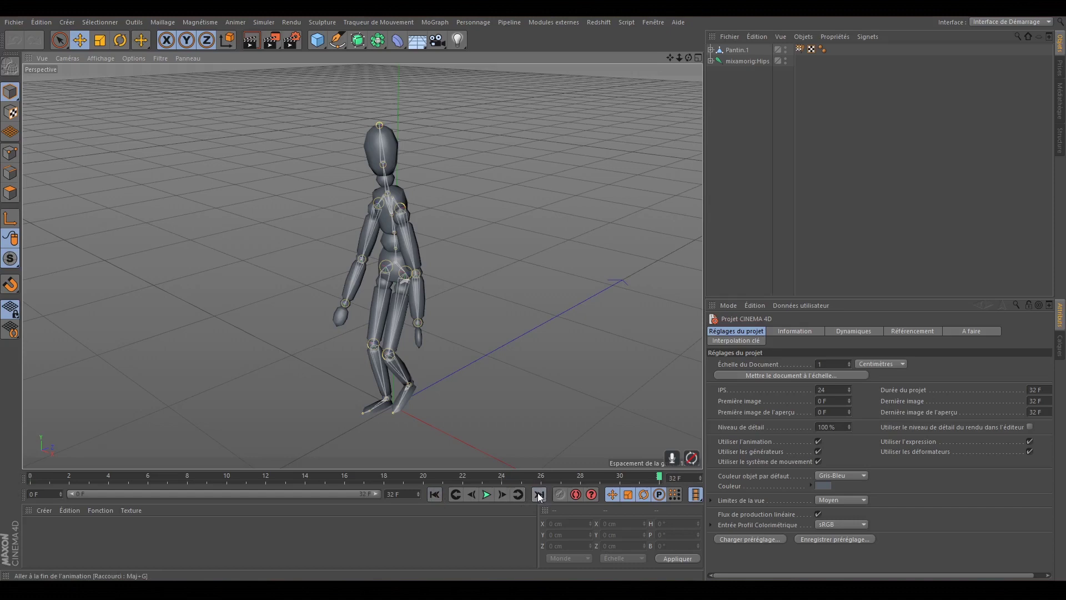
click(750, 61)
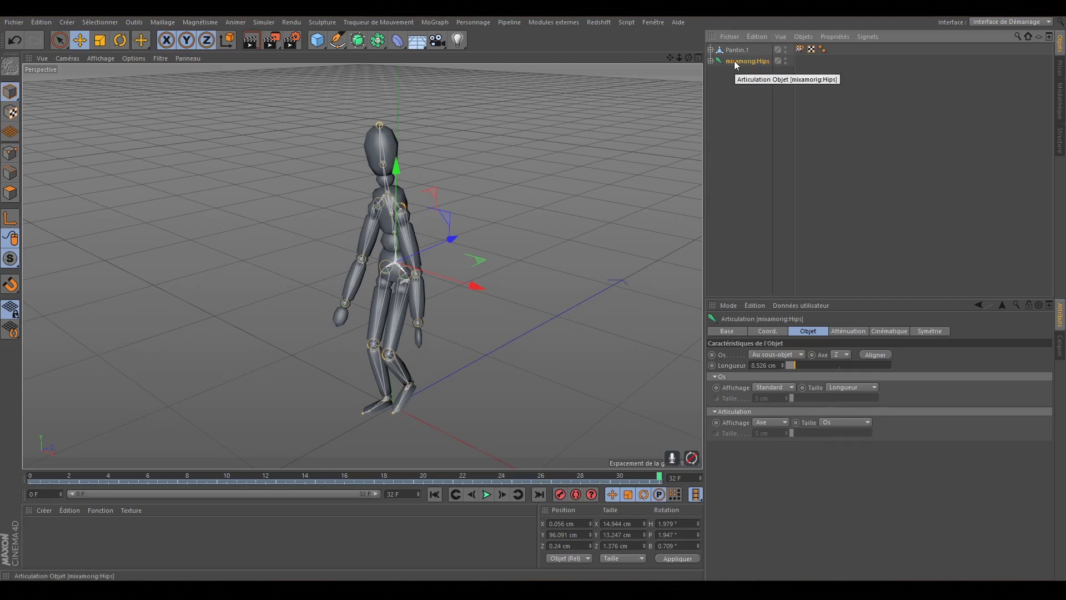
Step: Select all 25 joints and delete their duplicate keyframes at frame 32
click(757, 37)
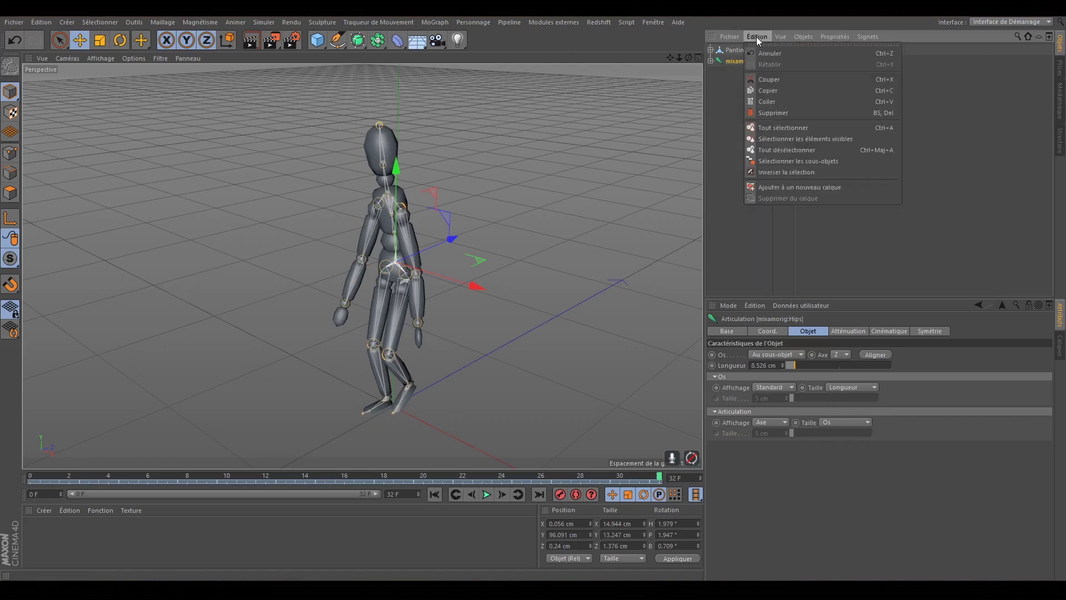
click(795, 157)
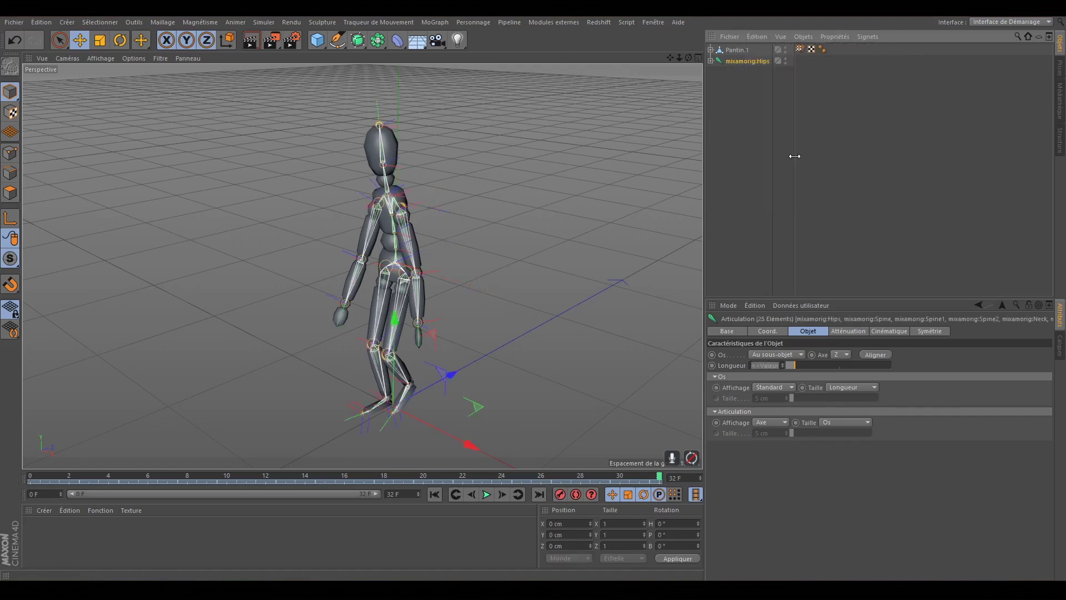
right_click(749, 60)
click(744, 61)
right_click(745, 61)
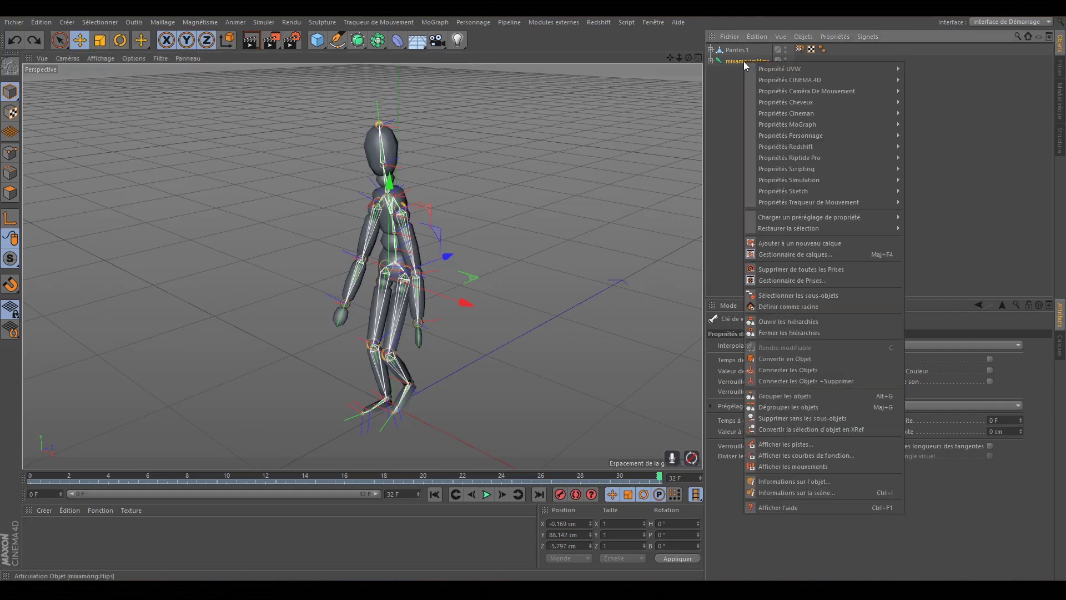
click(802, 444)
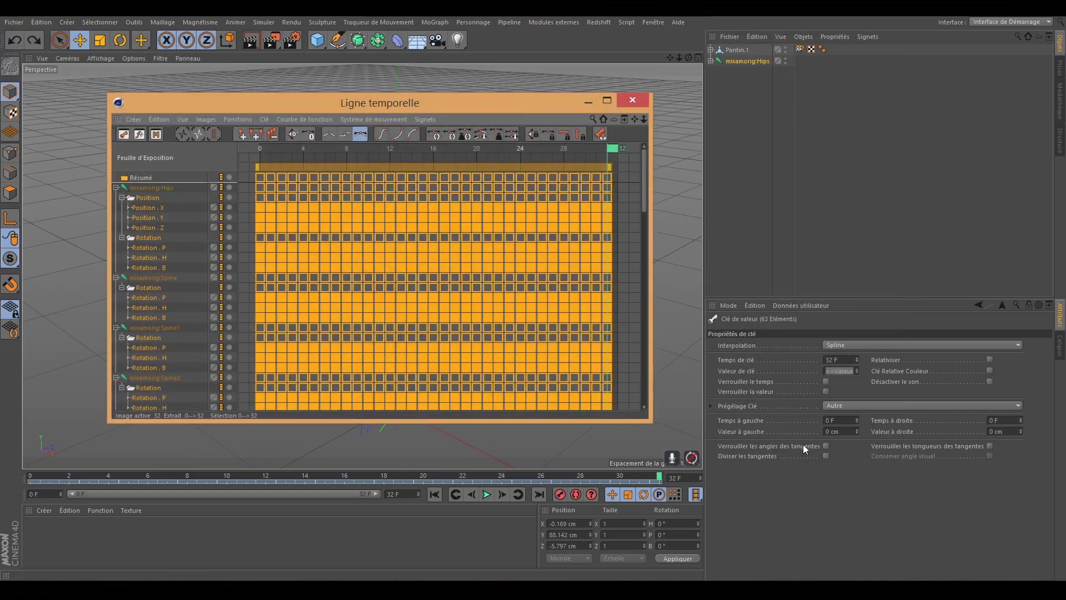
click(633, 172)
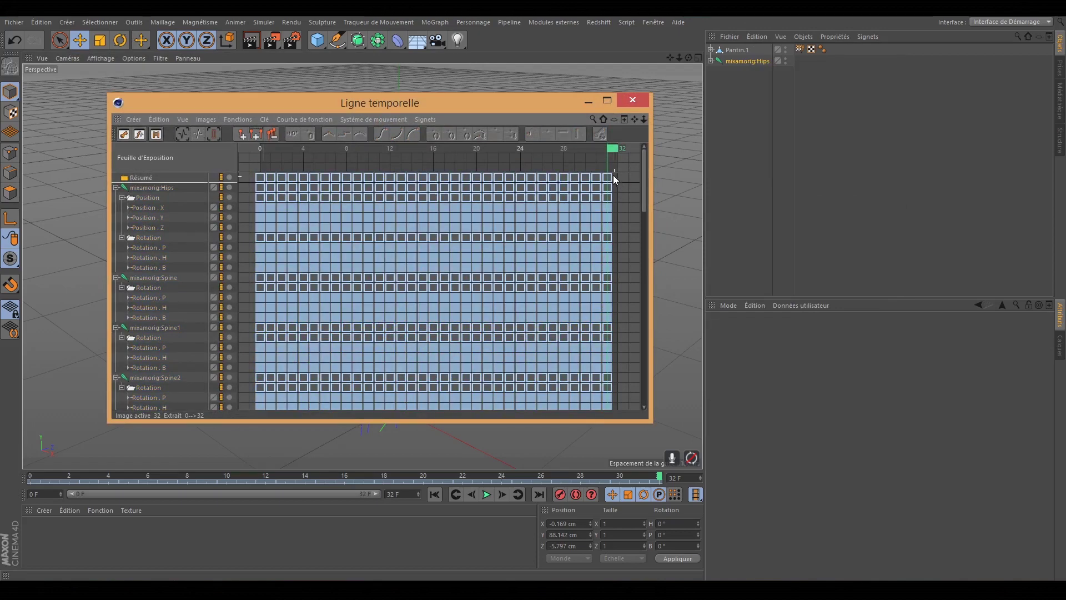
click(611, 177)
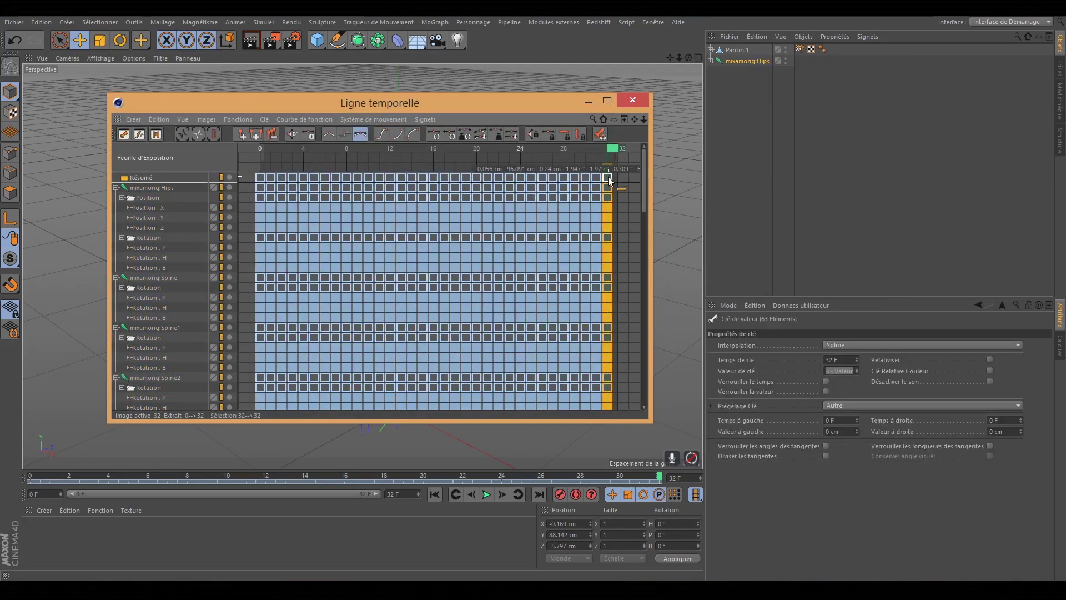
key(Delete)
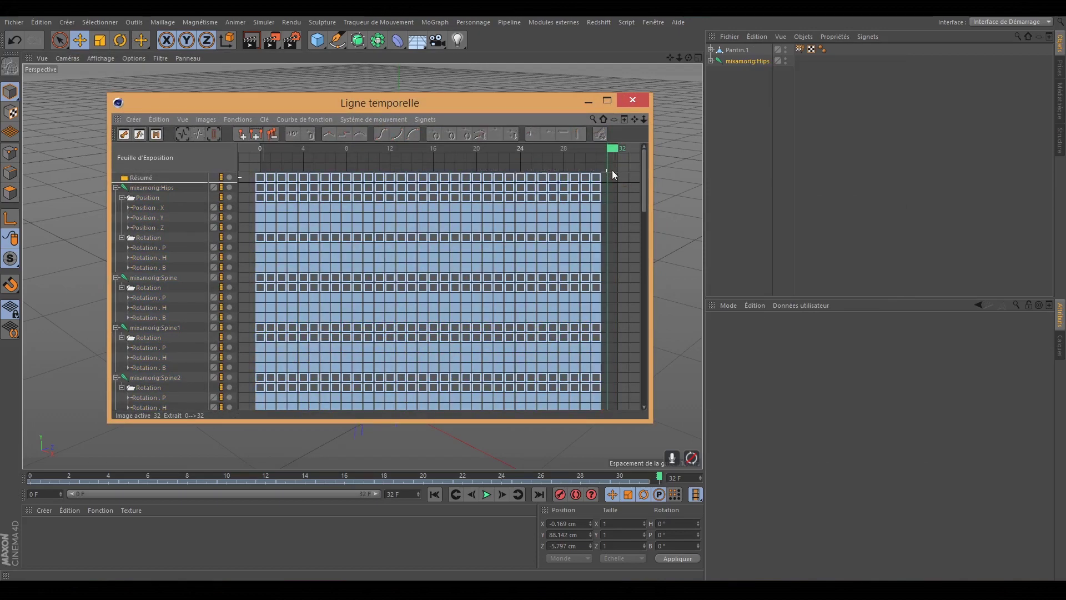
click(632, 100)
Step: Set the animation end frame to 31 and play the trimmed walk loop, stopping at frame 12
click(395, 494)
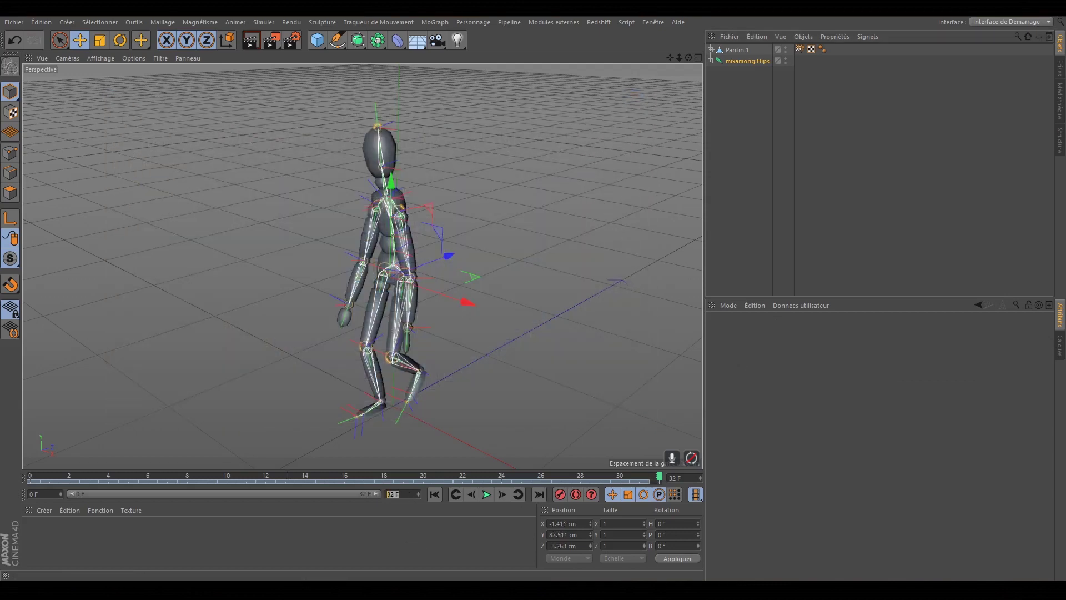
text(31)
key(Return)
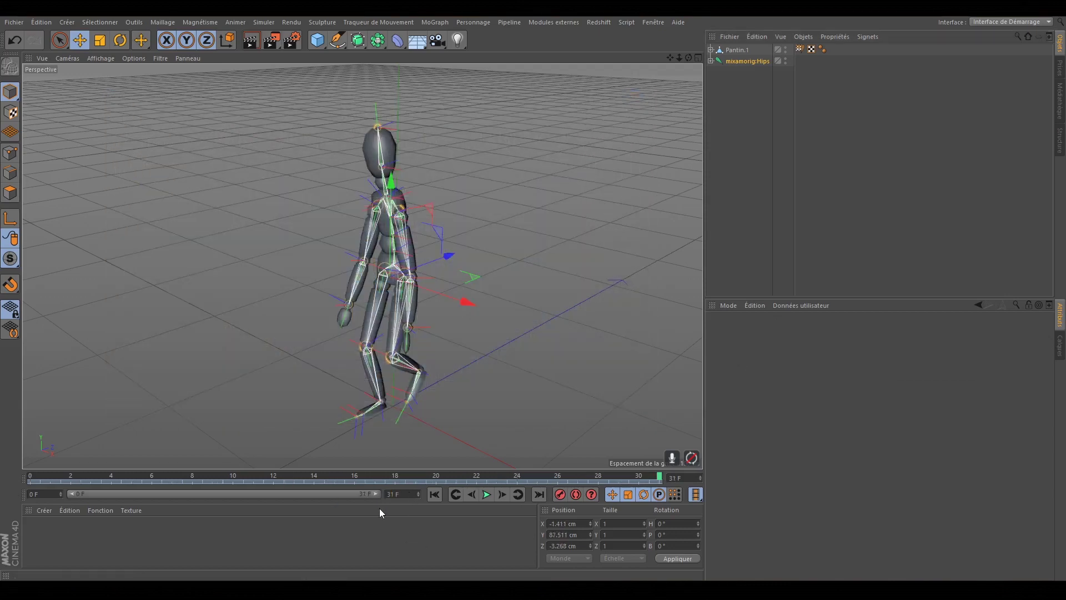
click(487, 494)
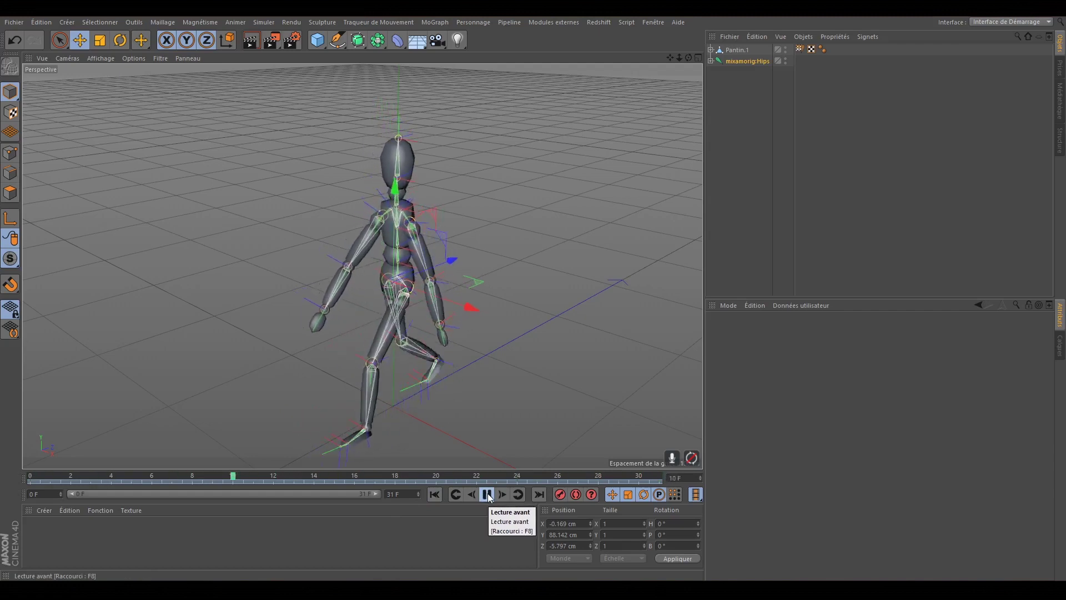
click(487, 494)
Step: Group mixamorig:Hips and Pantin.1 under a null named pantin_group
click(740, 60)
ctrl+click(739, 51)
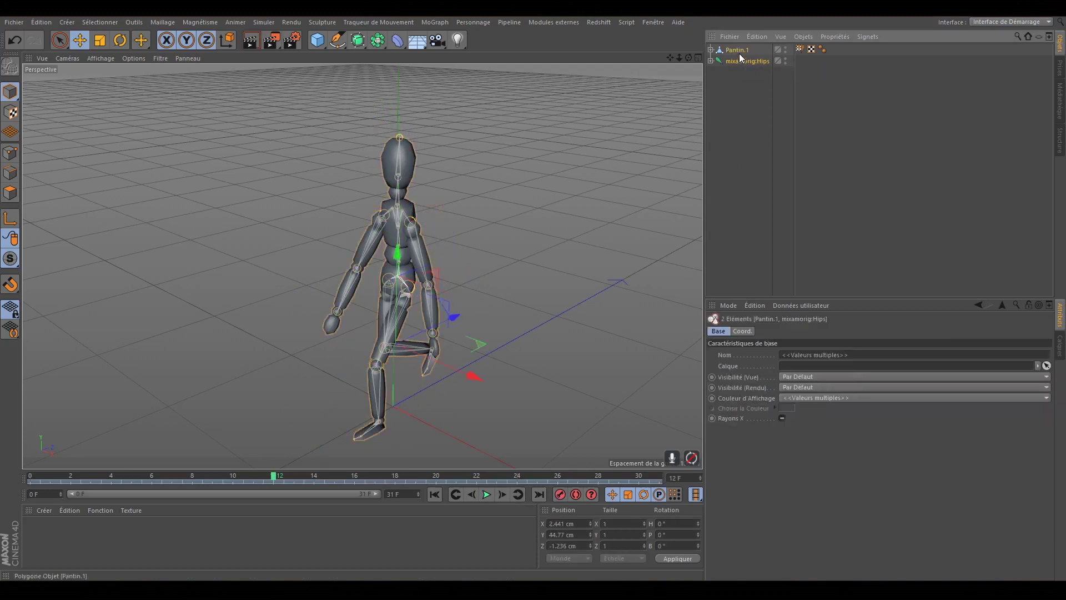
key(alt+g)
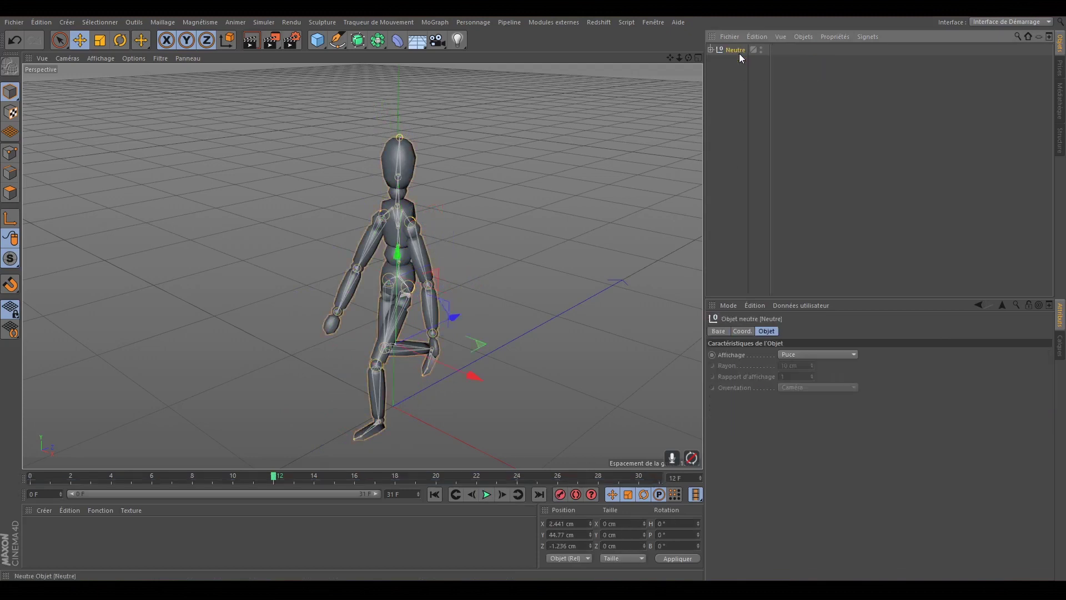
click(710, 50)
click(710, 49)
click(710, 49)
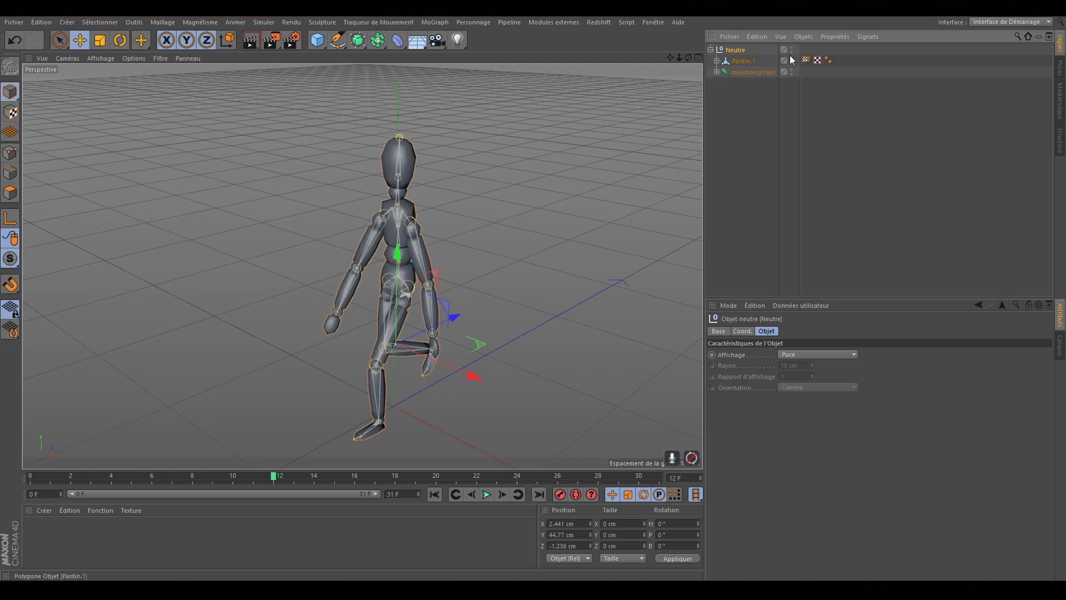
double_click(738, 50)
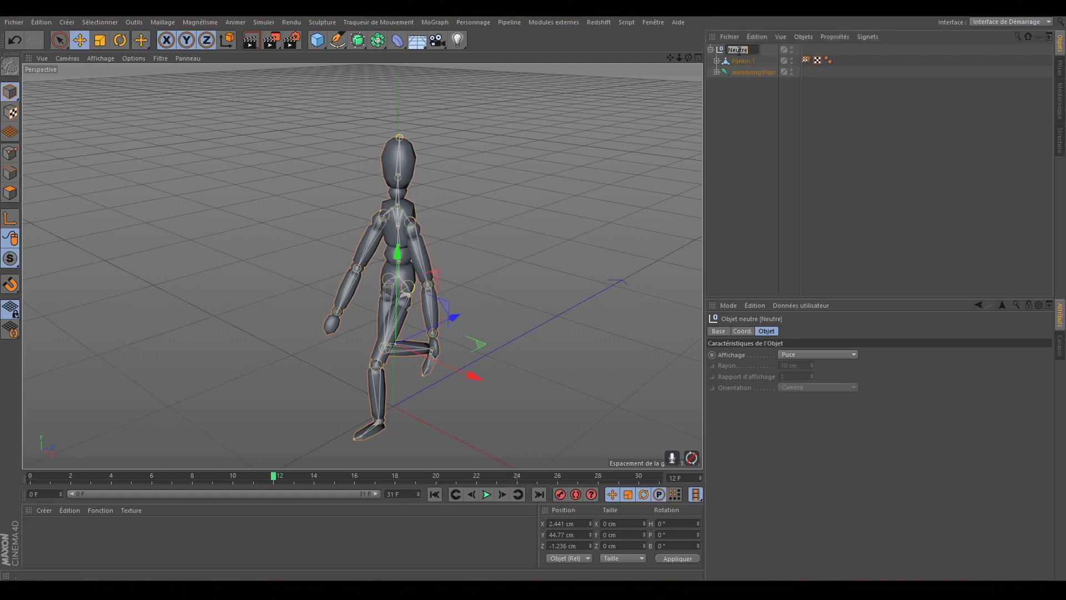
text(pan)
key(Return)
Step: Add a Cloneur, put pantin_group inside it, and play to test the clones
click(435, 22)
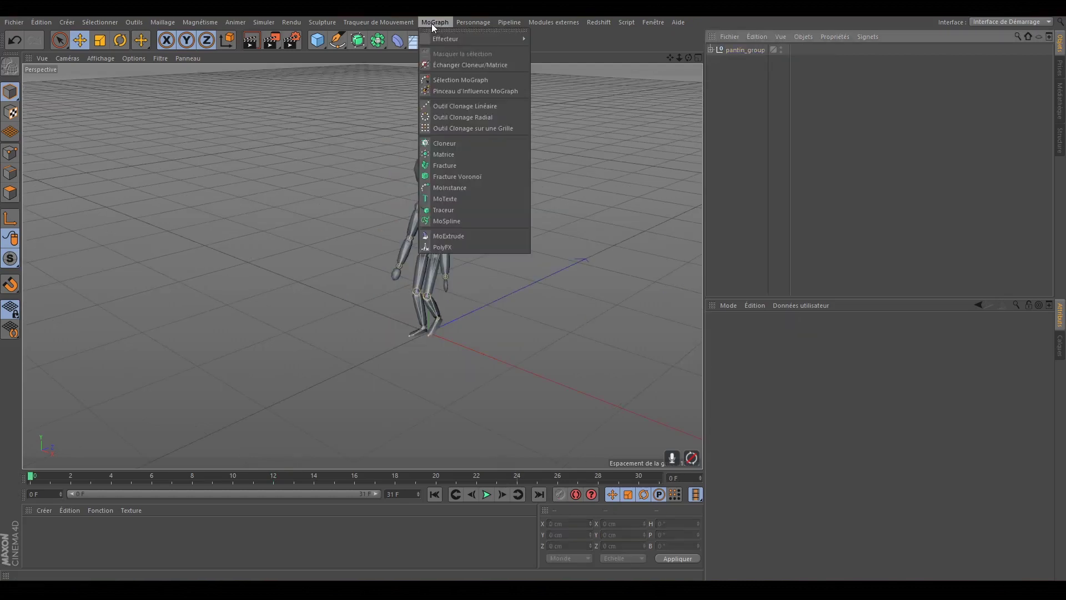
click(445, 143)
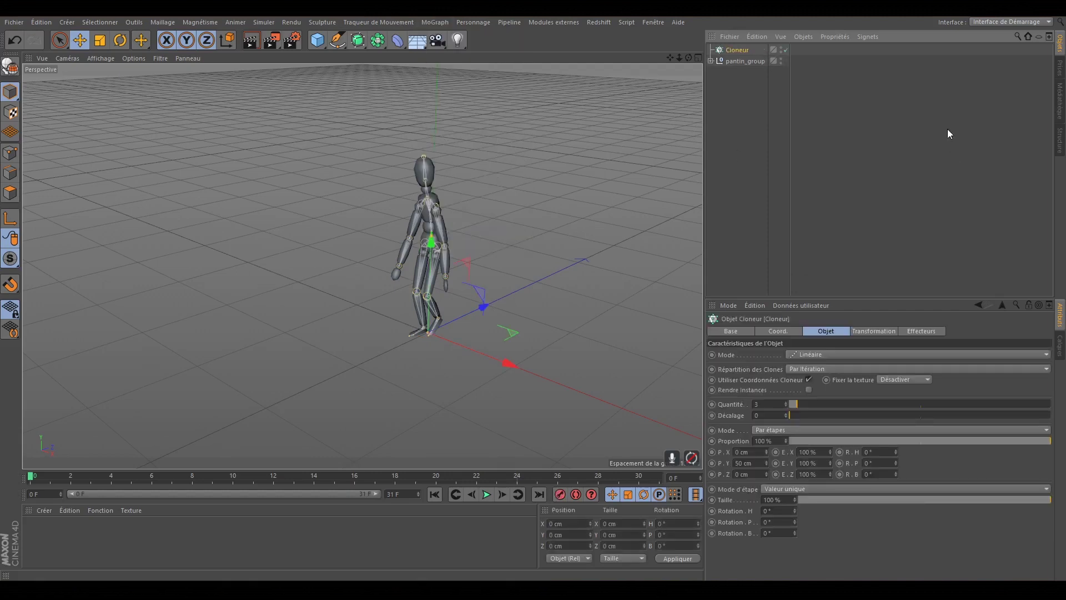
drag(736, 61, 742, 50)
click(737, 49)
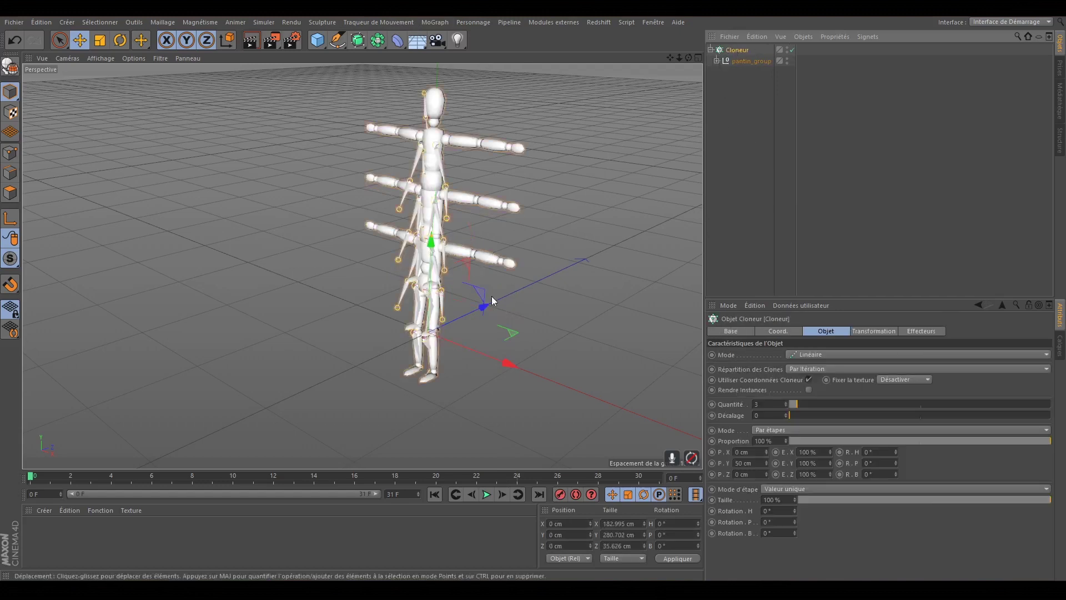
click(487, 494)
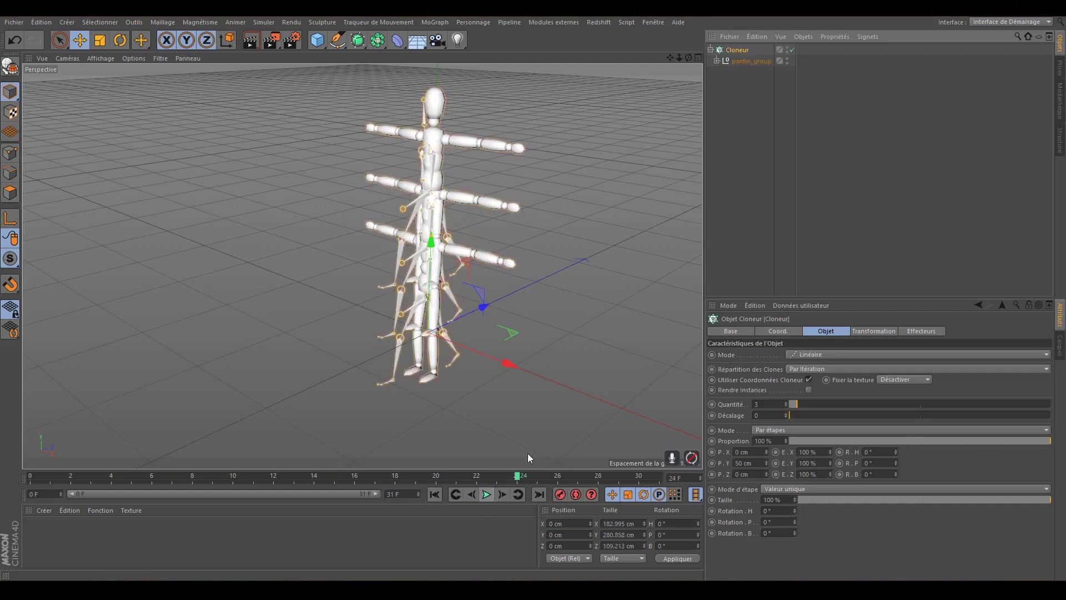
key(F8)
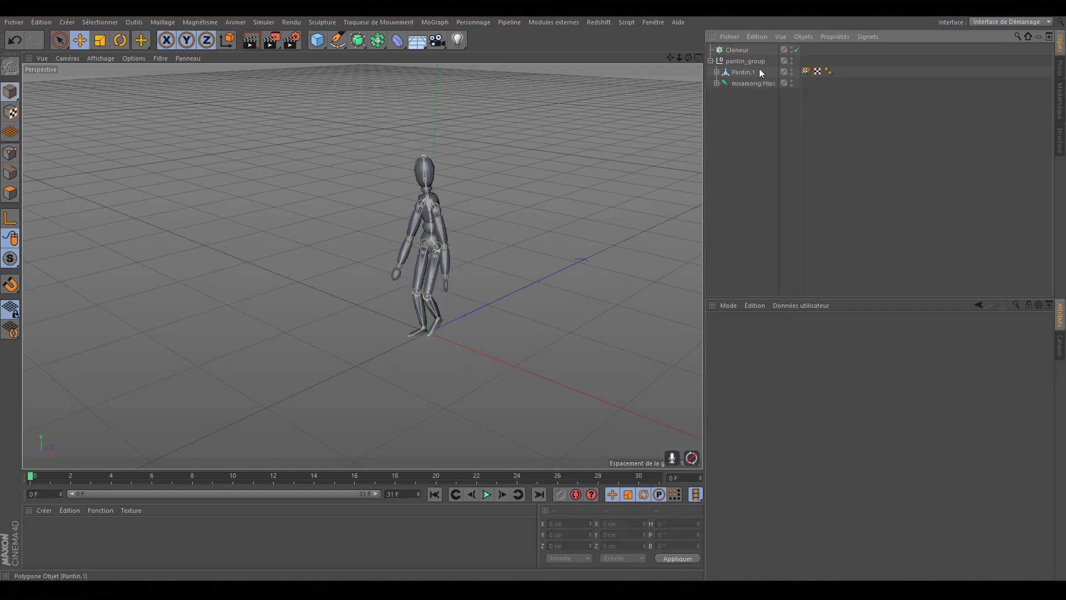
Step: Convert Pantin.1 into a new polygon object and move the copy to the scene root
click(747, 71)
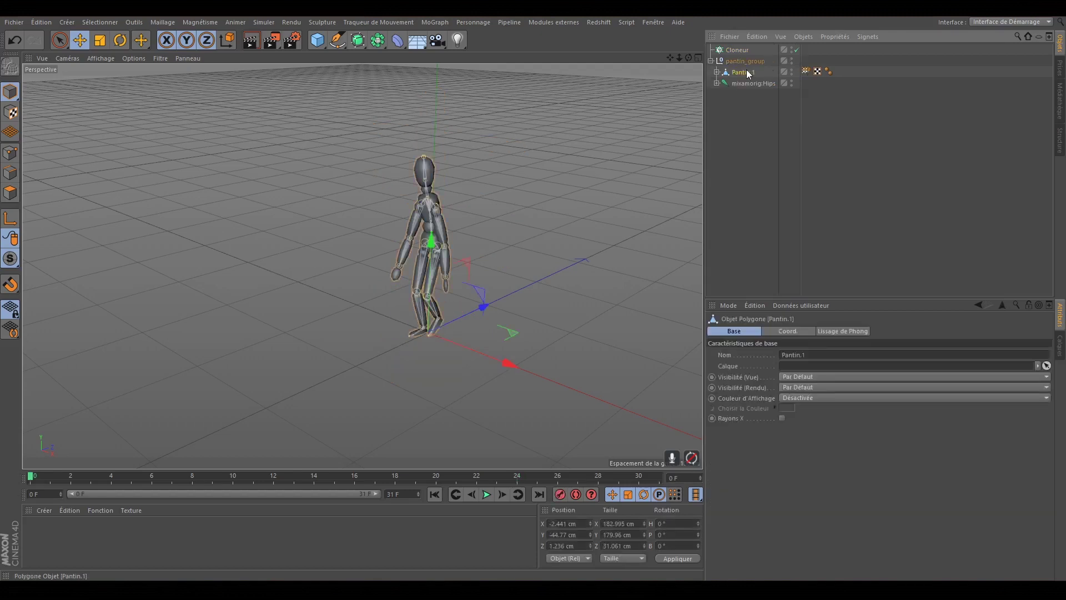
right_click(747, 72)
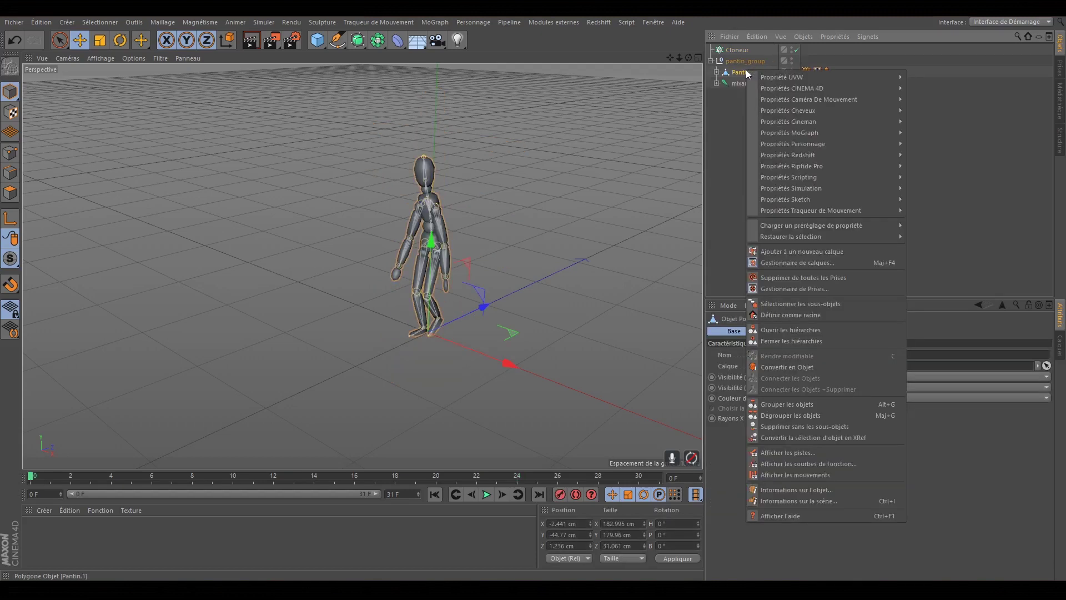
click(788, 367)
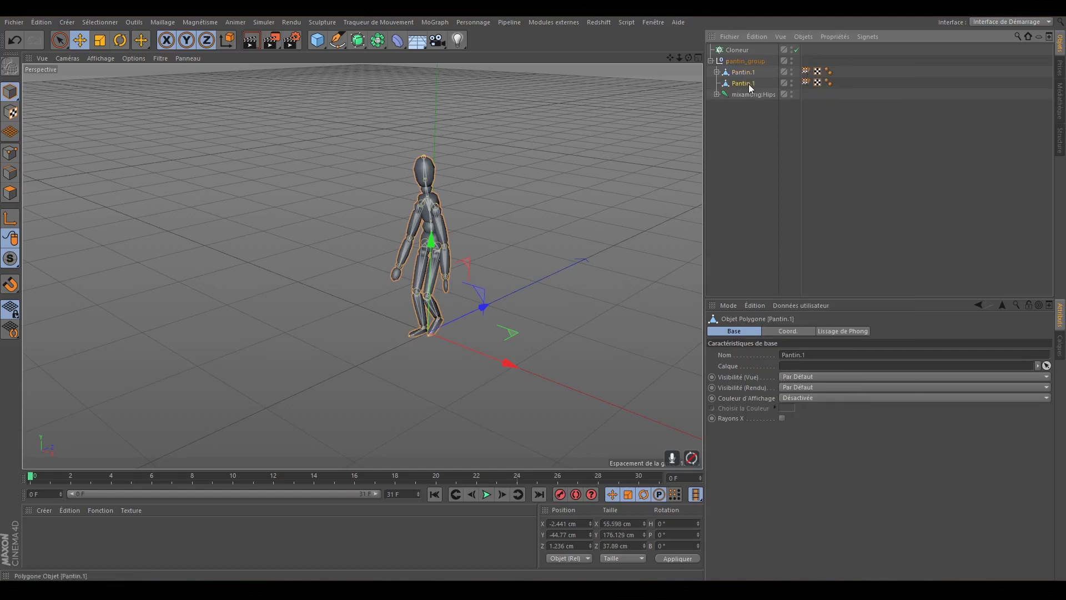
drag(744, 83, 747, 103)
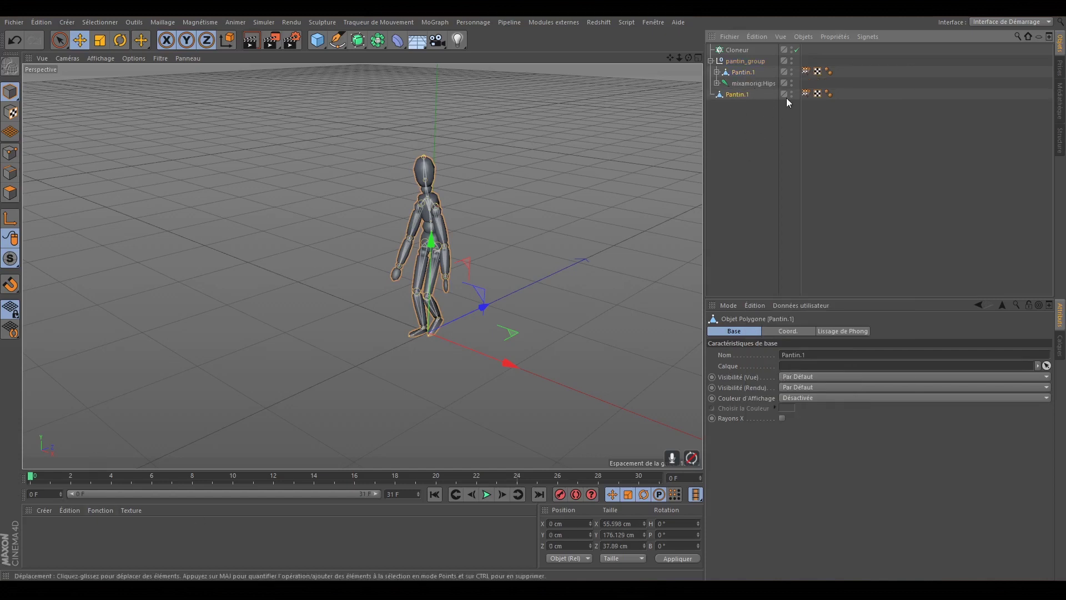
Step: Toggle pantin_group's visibility and play from frame 0 to check the converted copy
ctrl+double_click(792, 59)
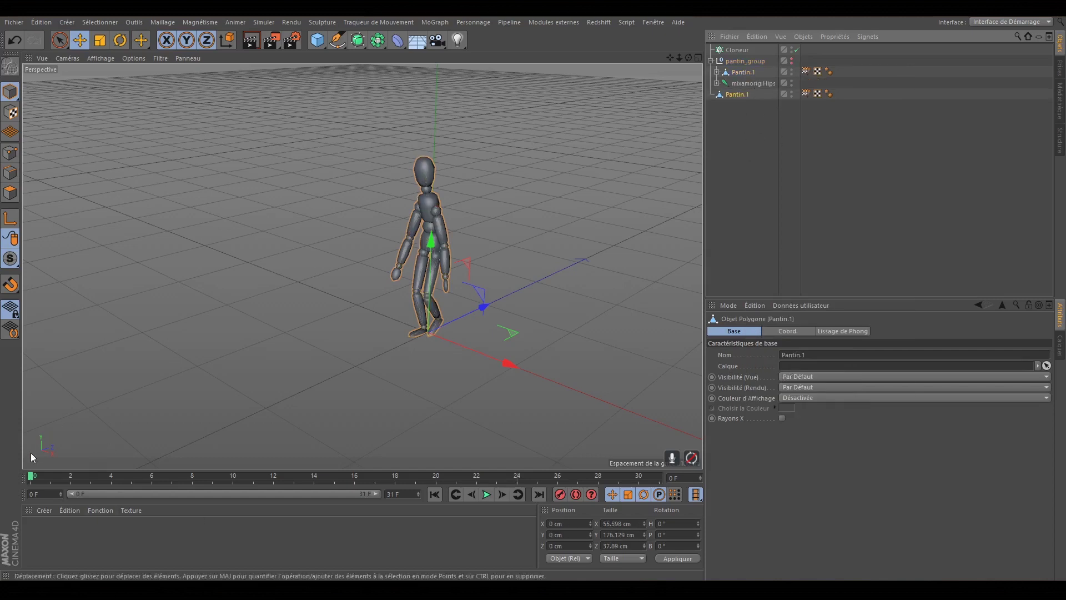
click(242, 475)
drag(242, 476, 5, 471)
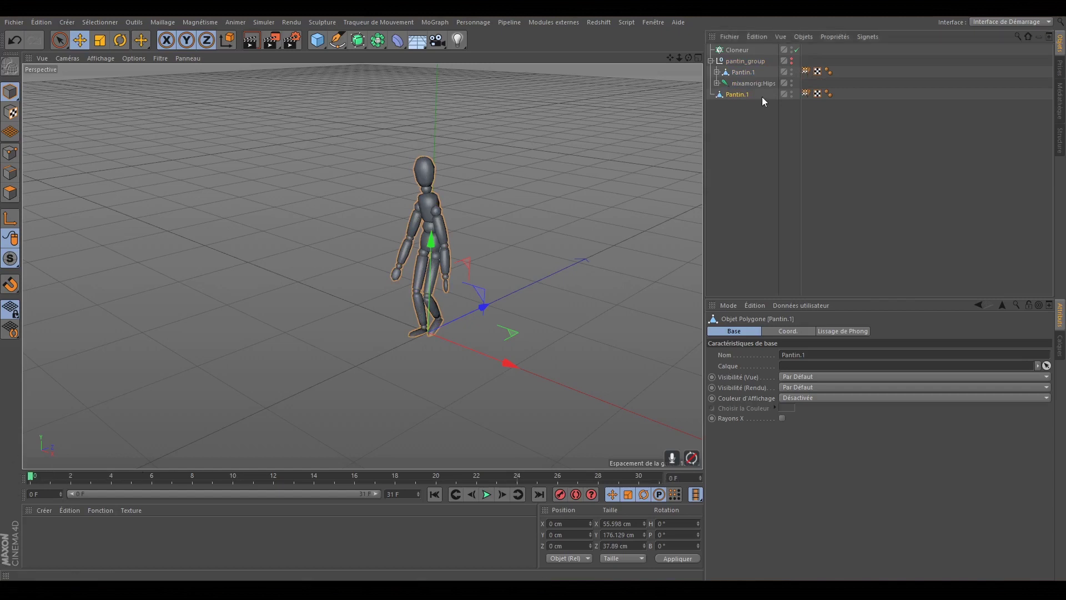
ctrl+click(792, 61)
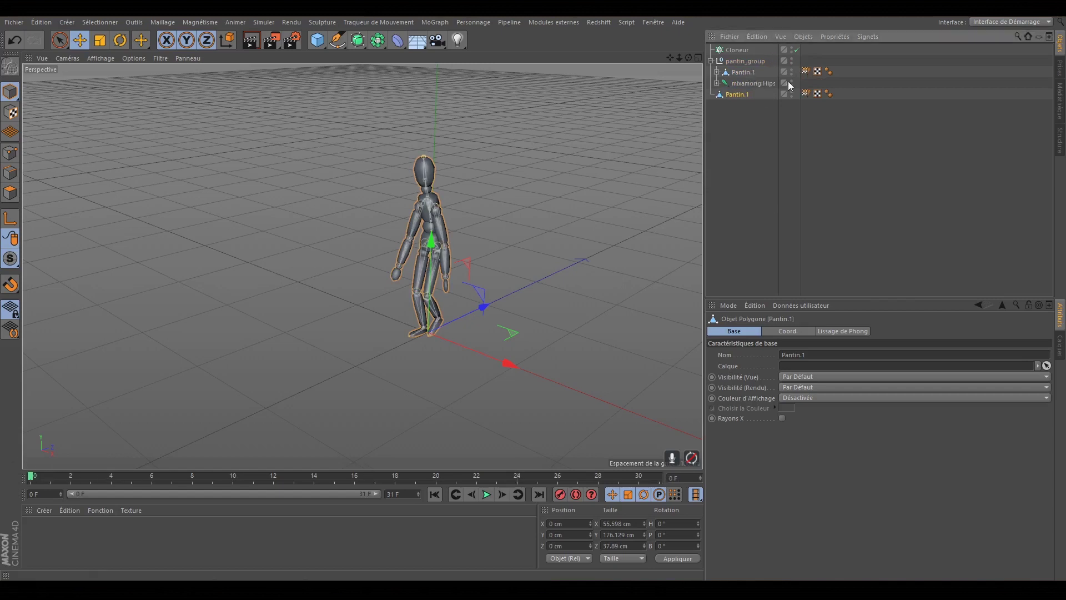
click(487, 495)
click(488, 495)
click(435, 494)
click(739, 72)
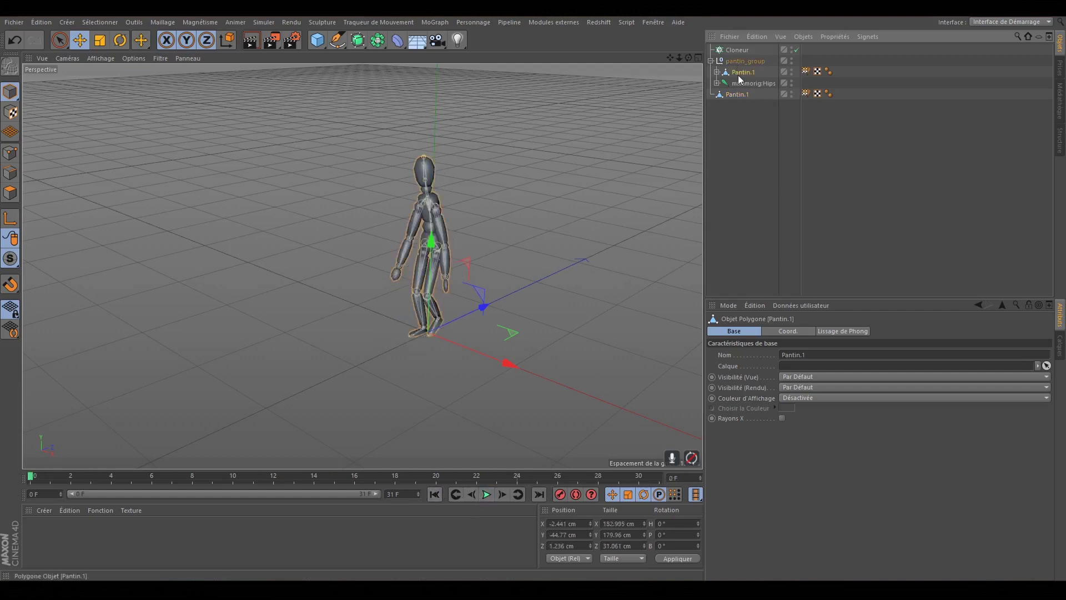
click(741, 95)
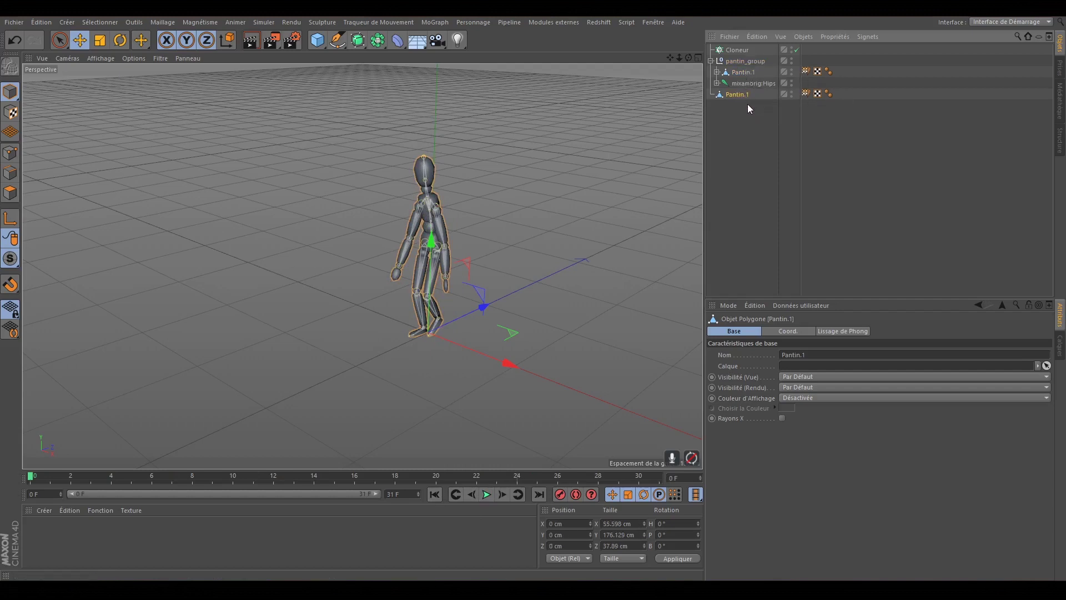
Step: Add a Correction deformer inside pantin_group
click(742, 72)
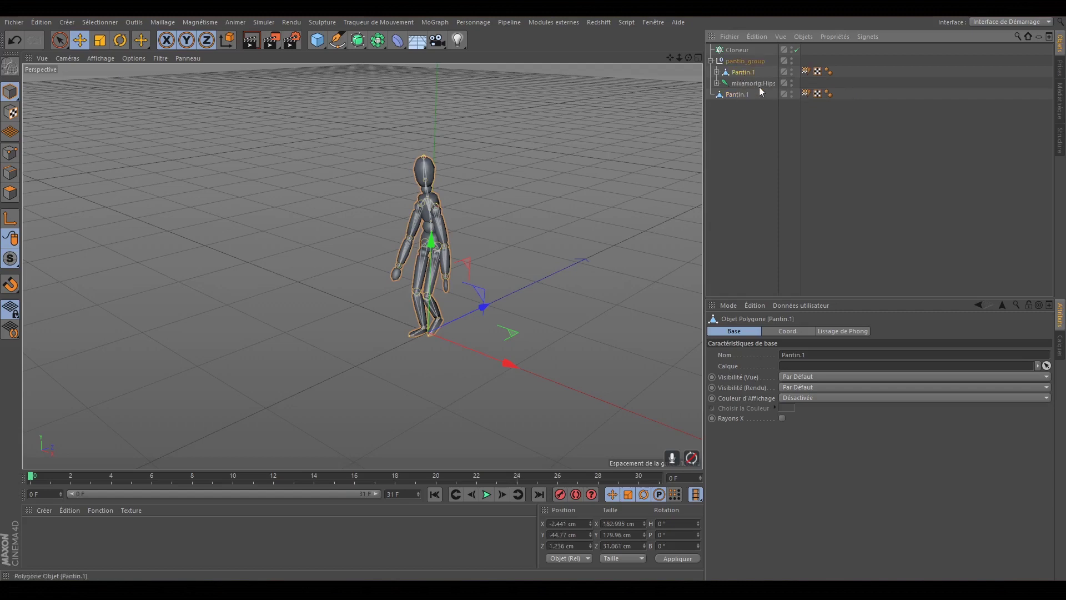
click(398, 40)
click(438, 116)
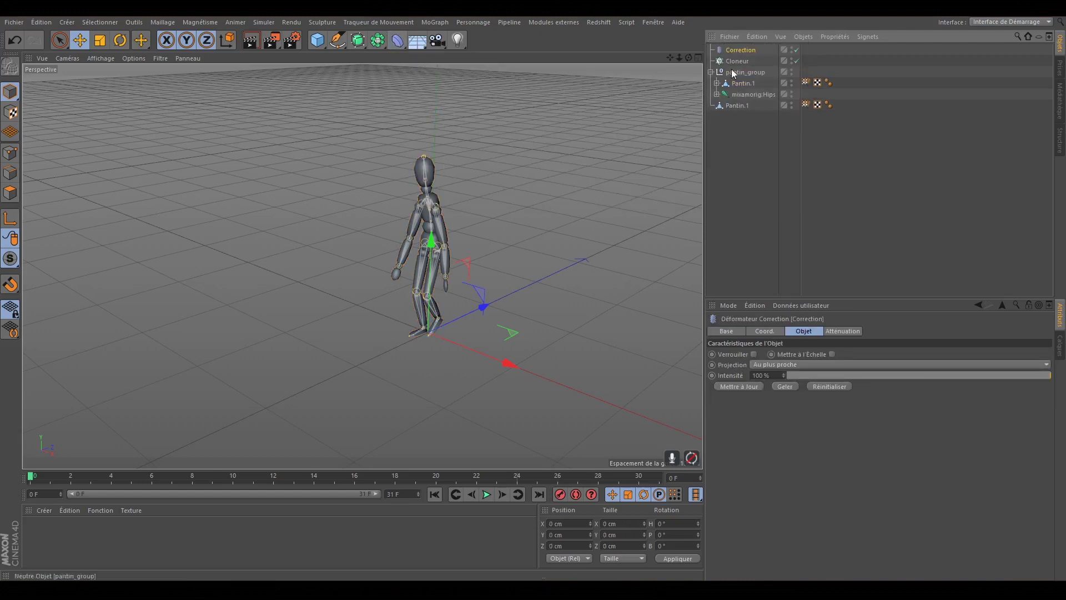
drag(754, 48, 749, 83)
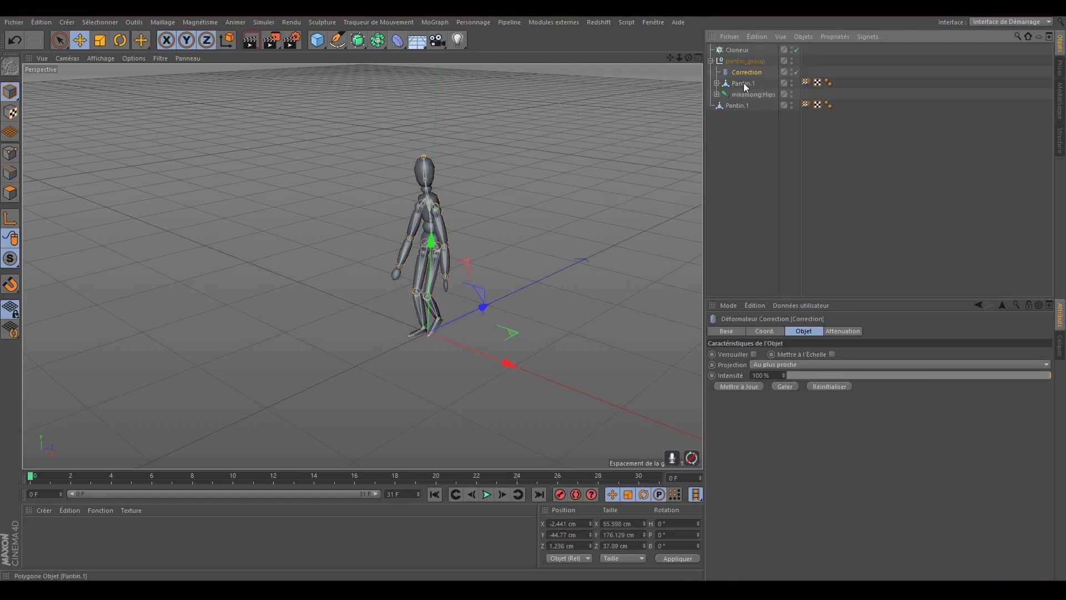
Step: Give Correction a Cache de points tag, enable it, and compute the walk cache
right_click(753, 73)
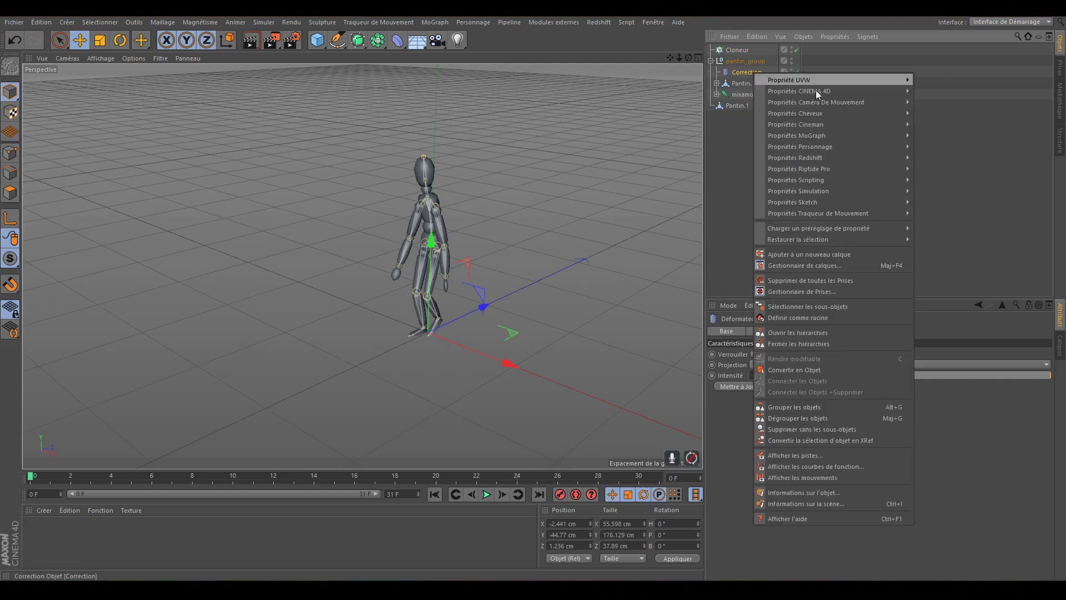
mouse_move(812, 149)
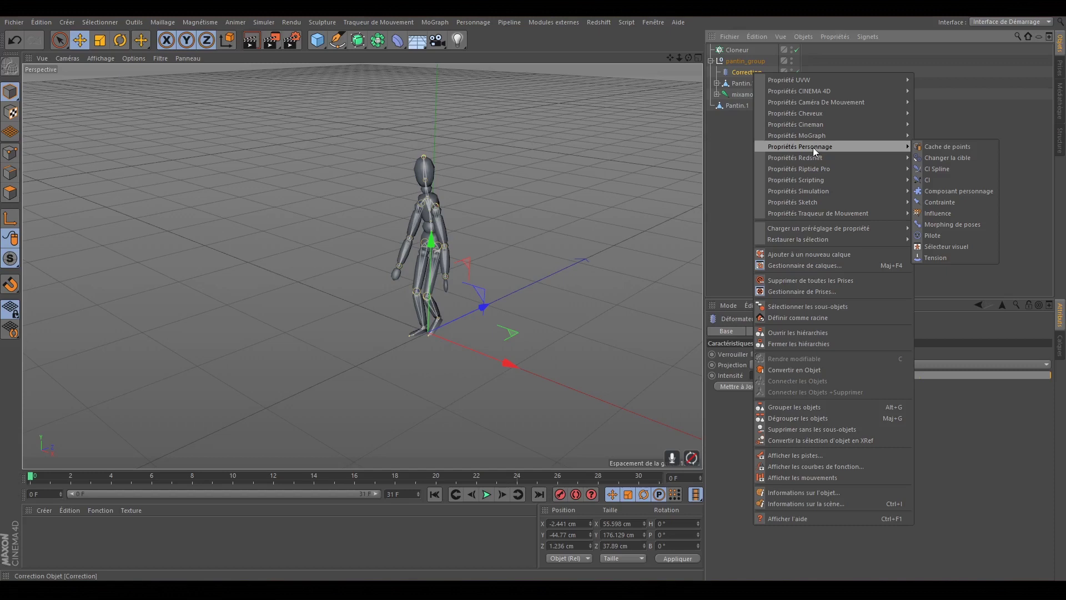
click(955, 145)
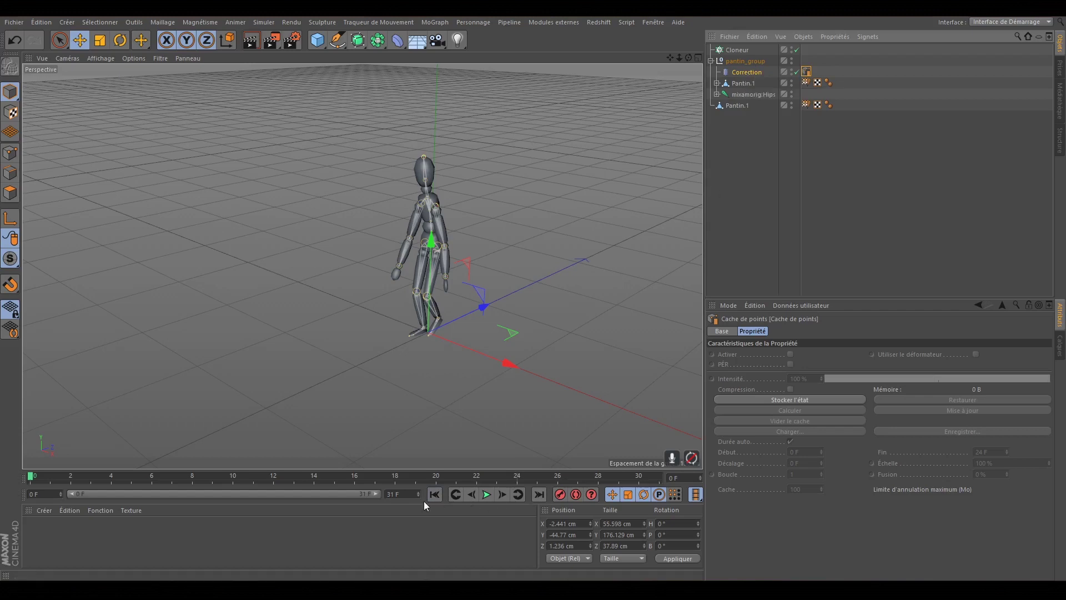
click(755, 399)
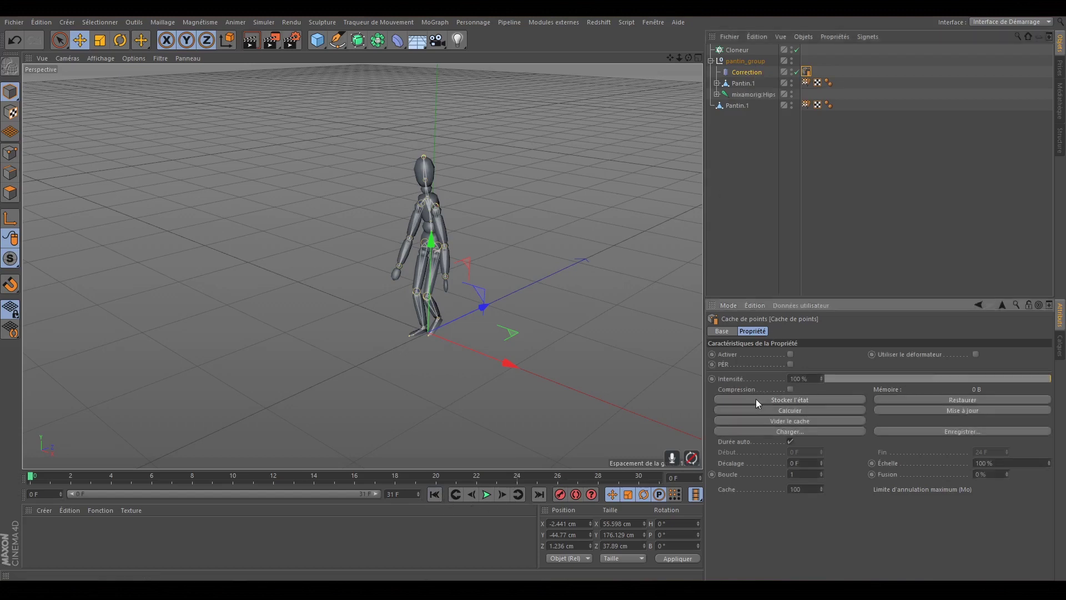
click(815, 413)
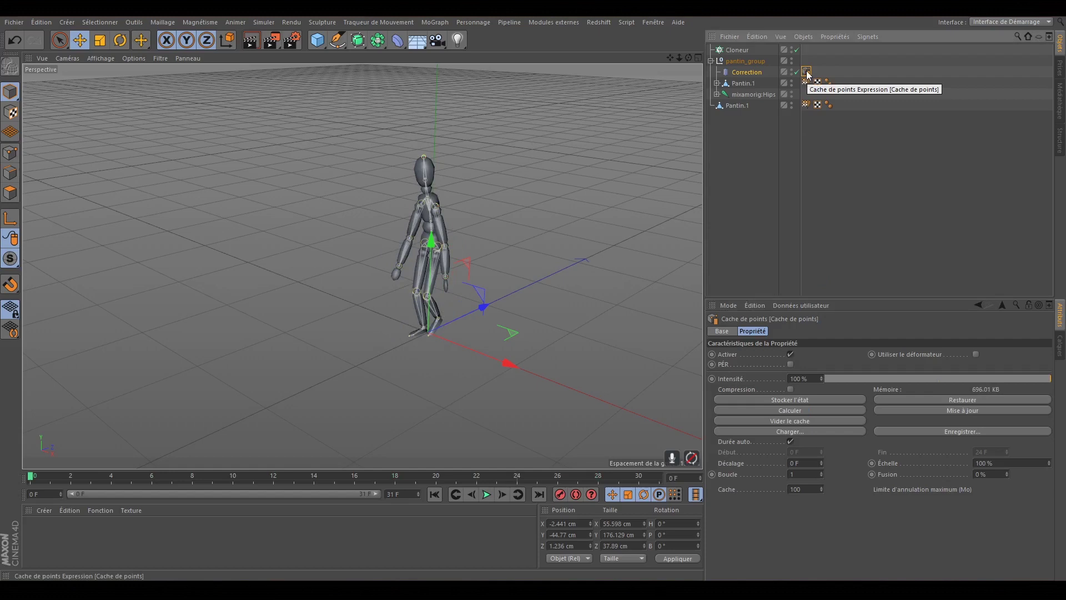
Step: Copy the point cache tag onto the converted Pantin.1, hide pantin_group, and preview the walk
ctrl+drag(808, 74, 837, 107)
click(724, 105)
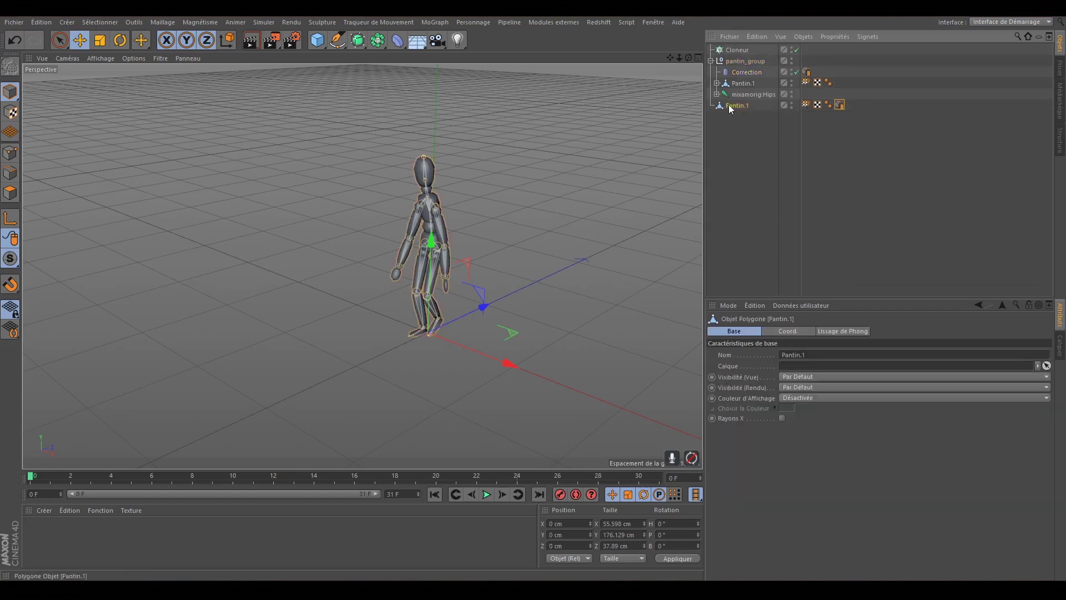
double_click(792, 57)
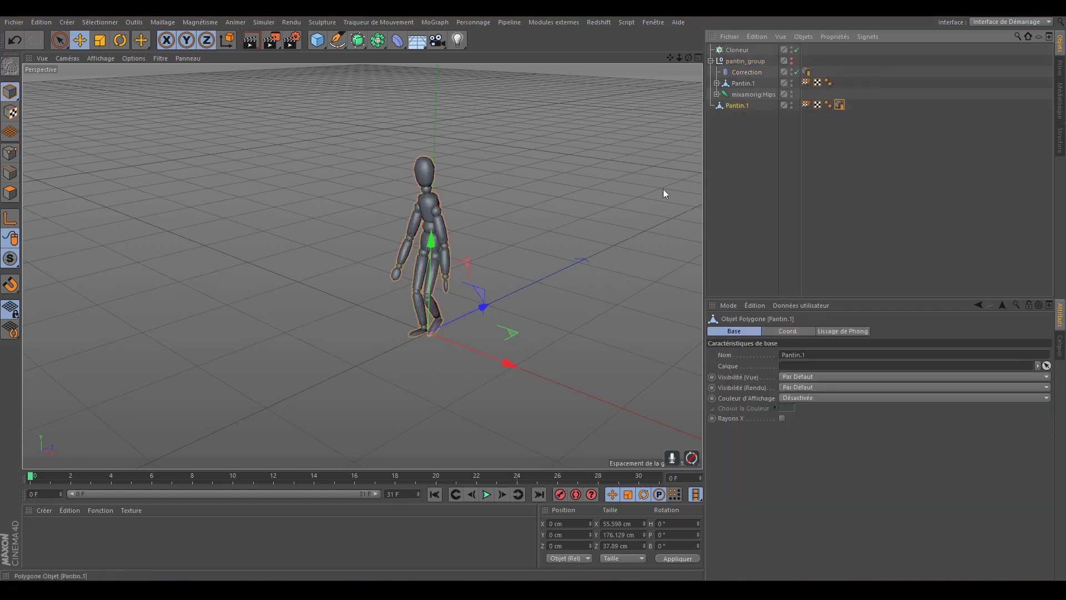
click(487, 495)
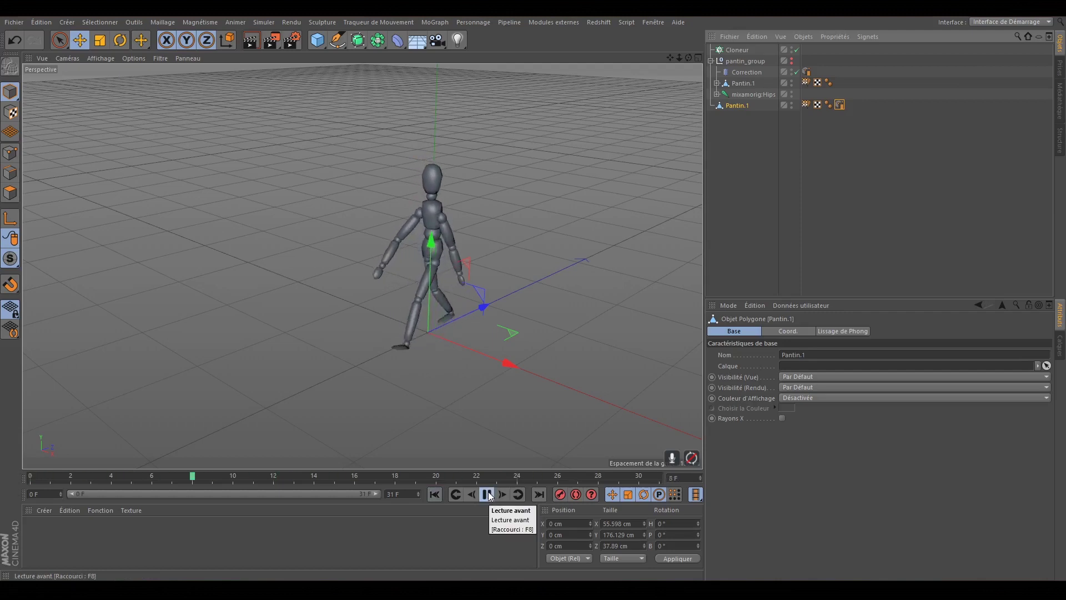
click(487, 494)
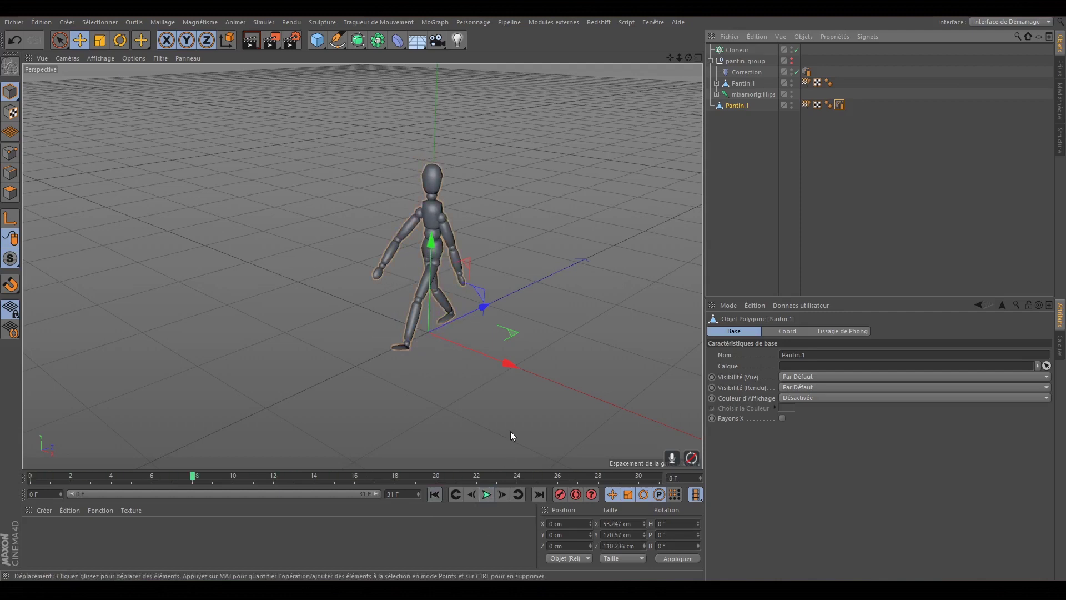
Step: Set the last animation frame to 240 and extend the visible range to 240 F
click(404, 492)
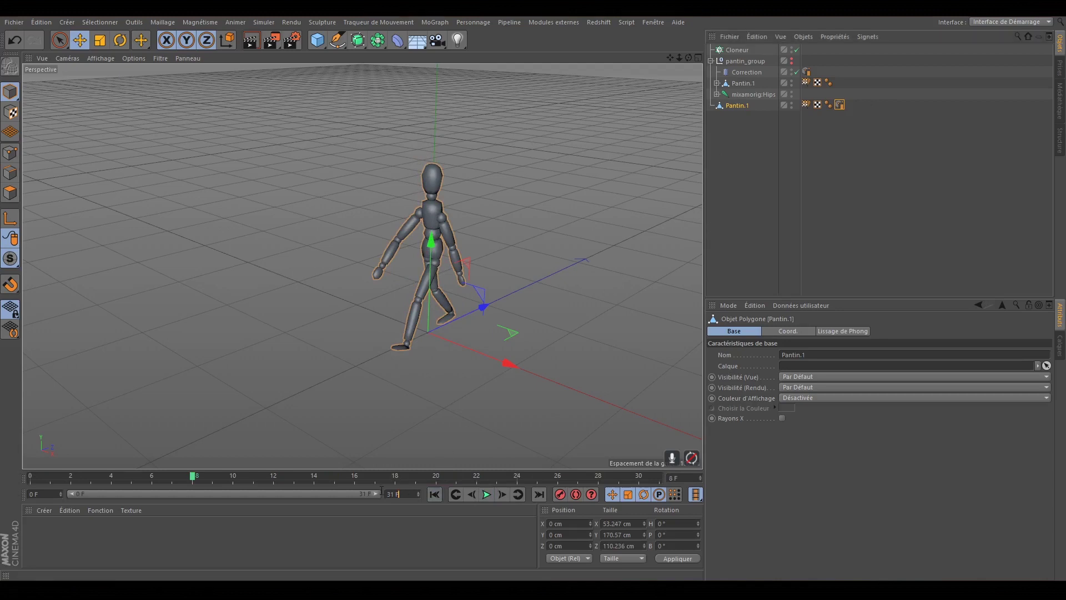
text(240)
key(Return)
drag(122, 494, 377, 494)
Step: Replay the cached walk from the first frame to check it
click(434, 494)
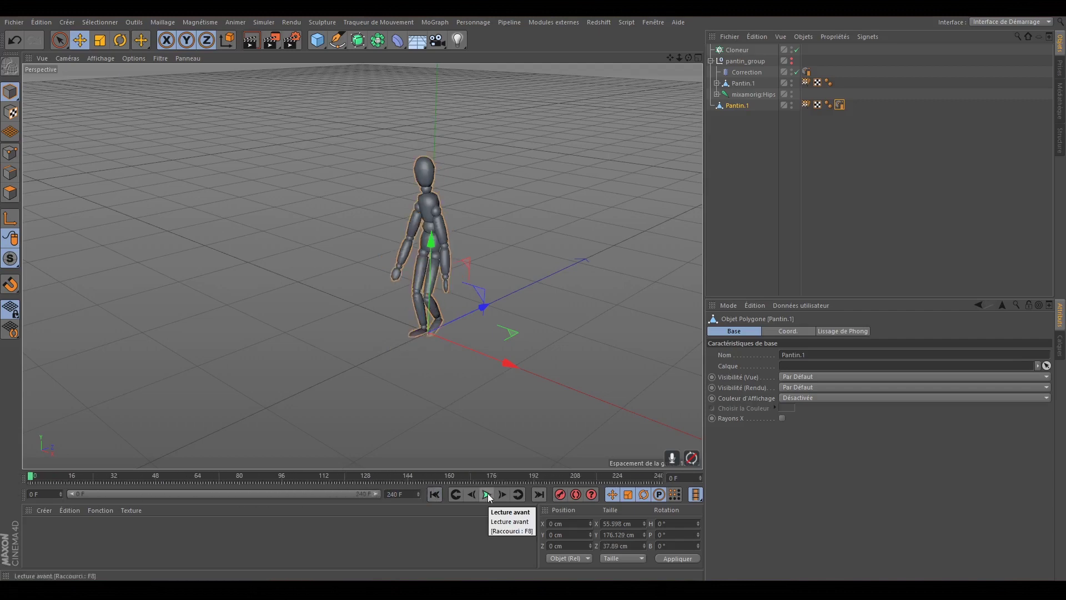
click(487, 495)
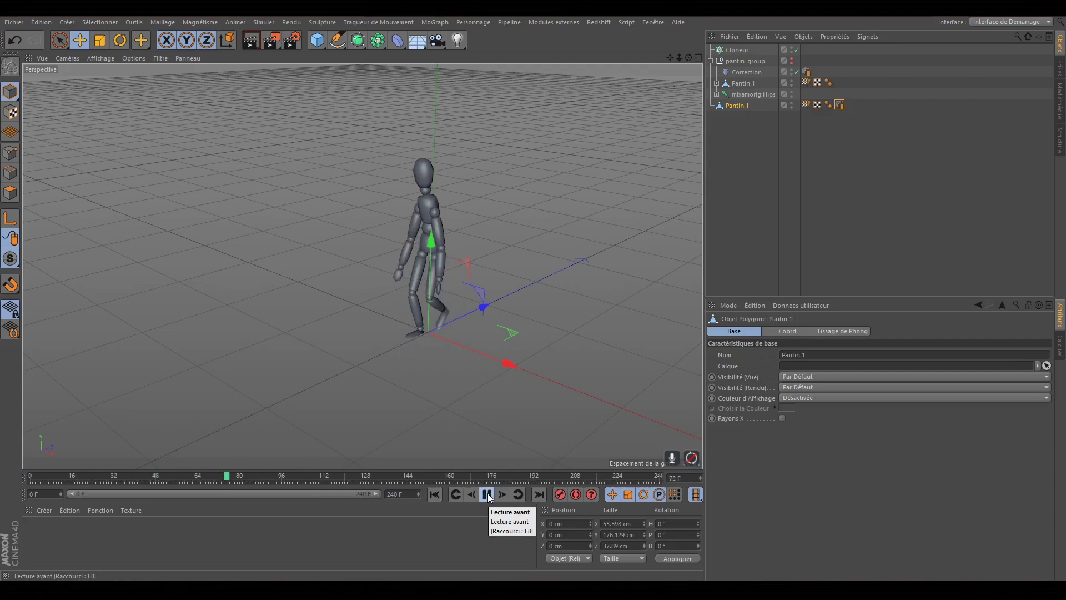
click(488, 494)
click(436, 494)
click(487, 494)
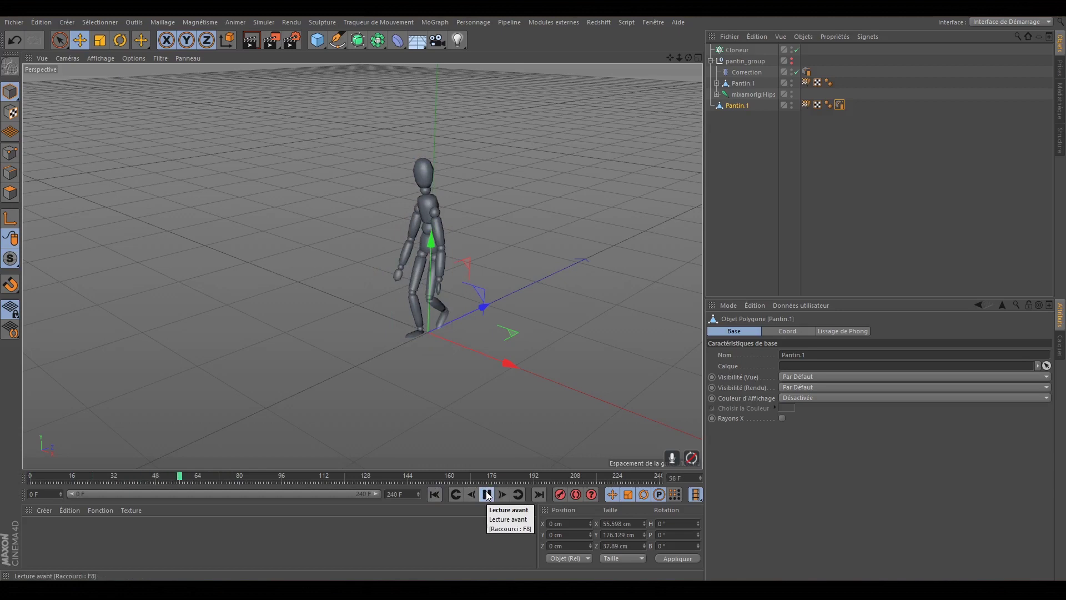
click(487, 494)
click(434, 494)
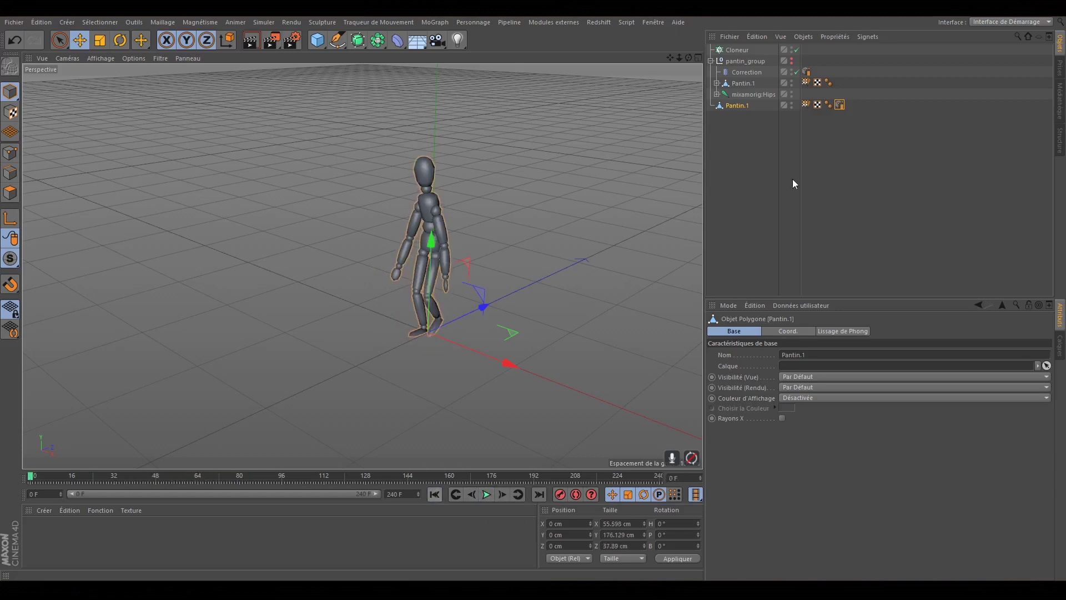
Step: Set the point cache tag's Boucle to 30 and play to confirm the looping walk
click(839, 105)
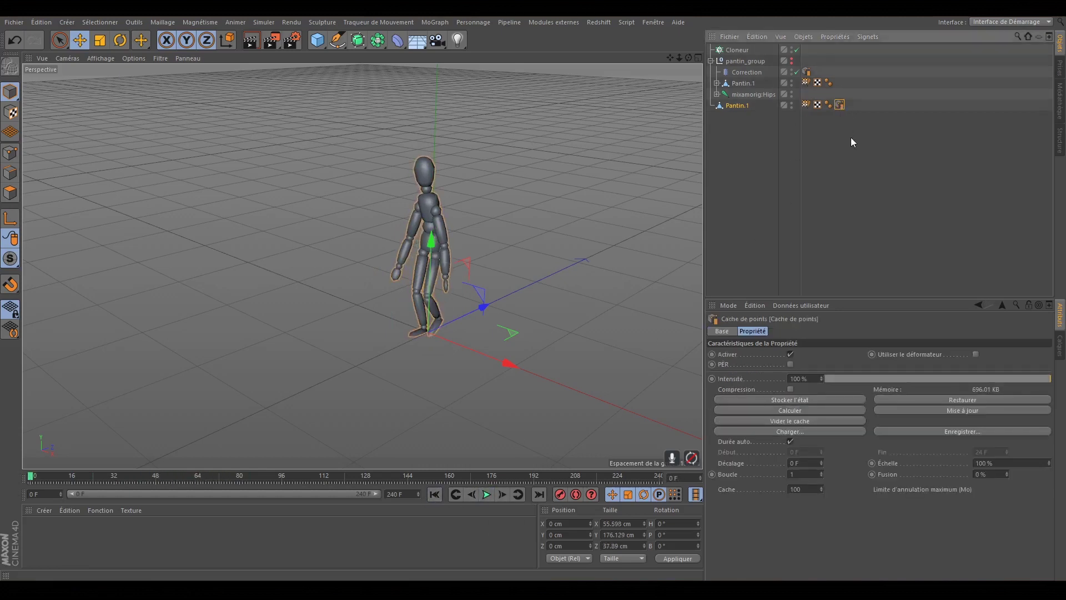
click(840, 105)
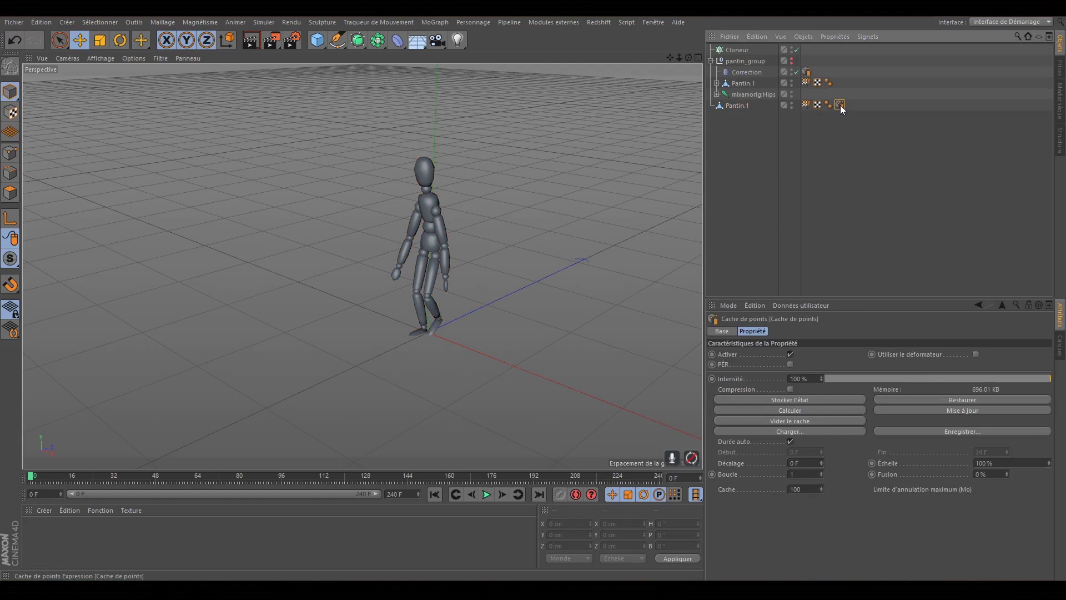
click(812, 475)
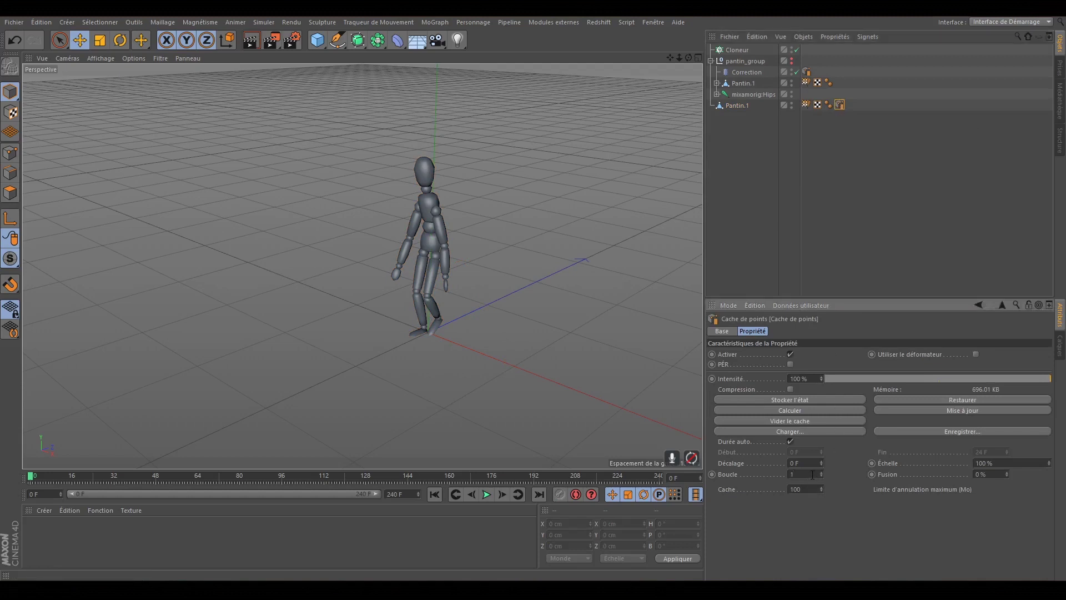
double_click(812, 475)
text(30)
click(486, 494)
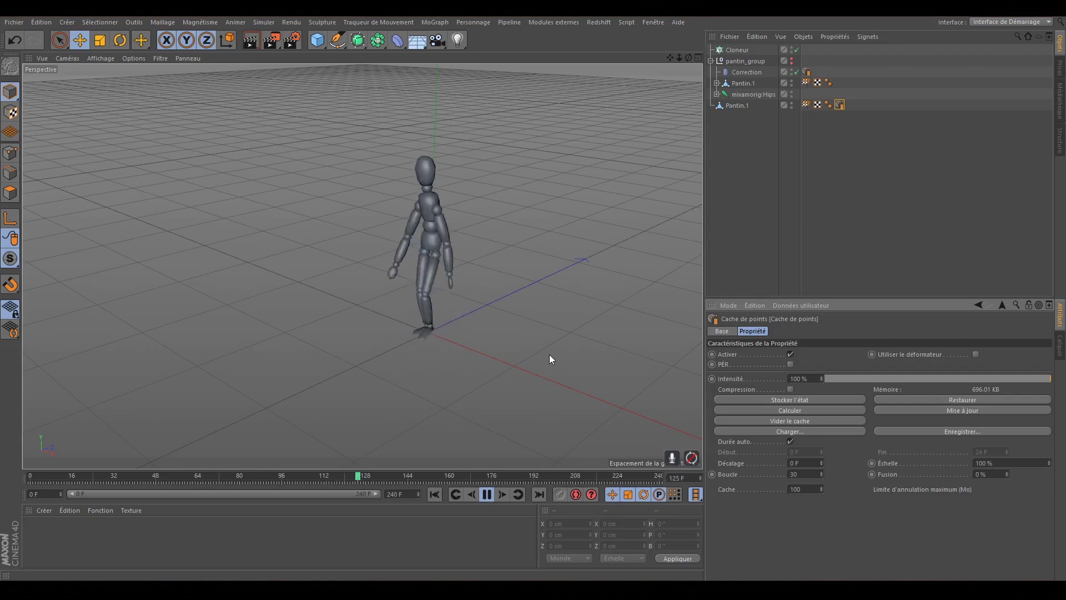
Step: Delete pantin_group, move Pantin.1 under the Cloneur, and play the cloned walk
click(488, 496)
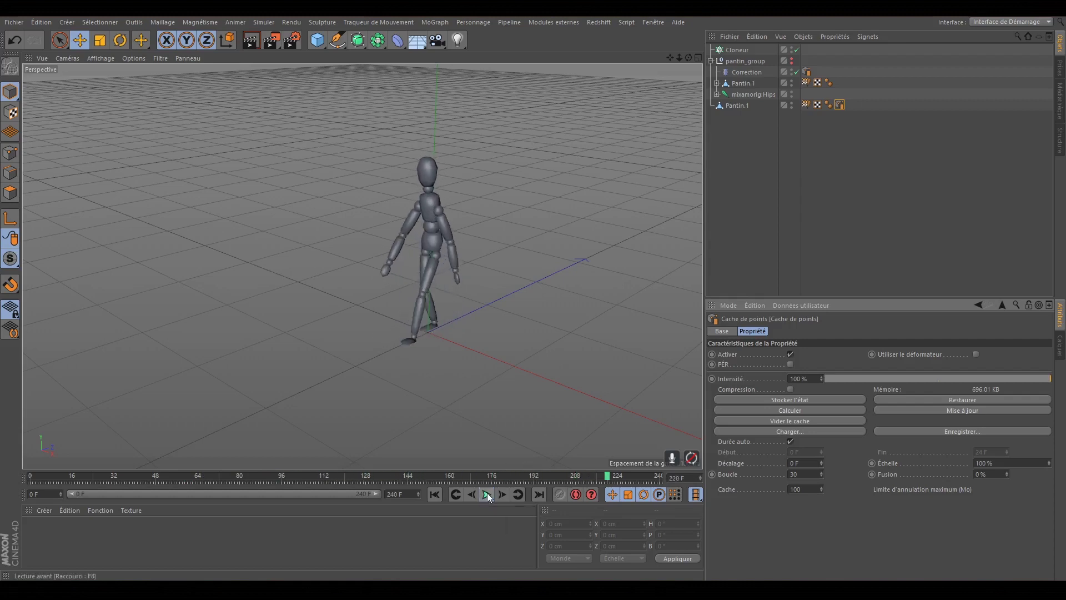
click(740, 63)
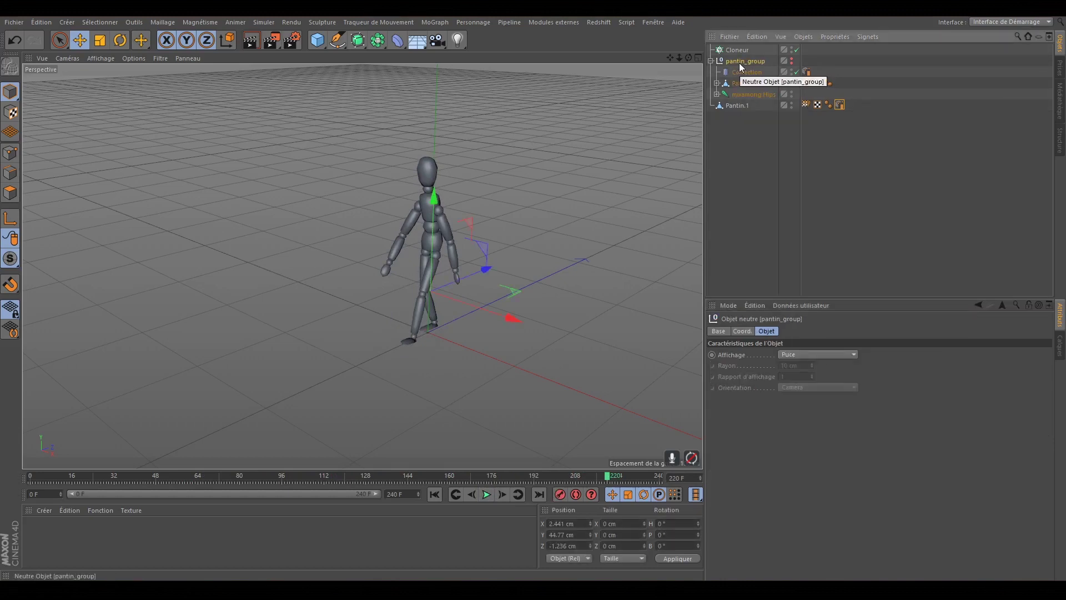
key(Delete)
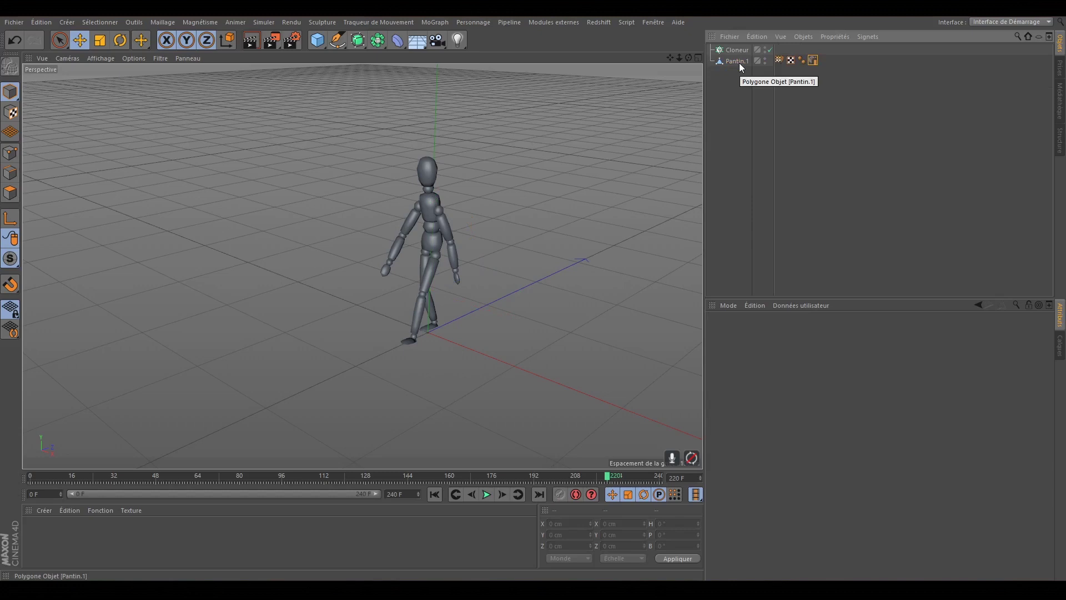
click(739, 62)
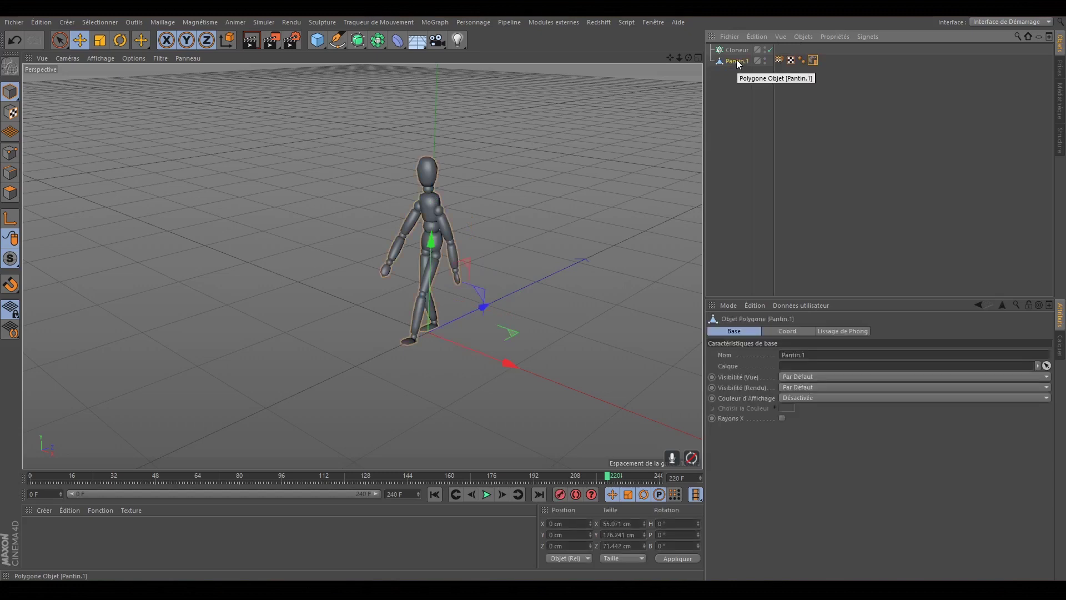
drag(739, 62, 741, 50)
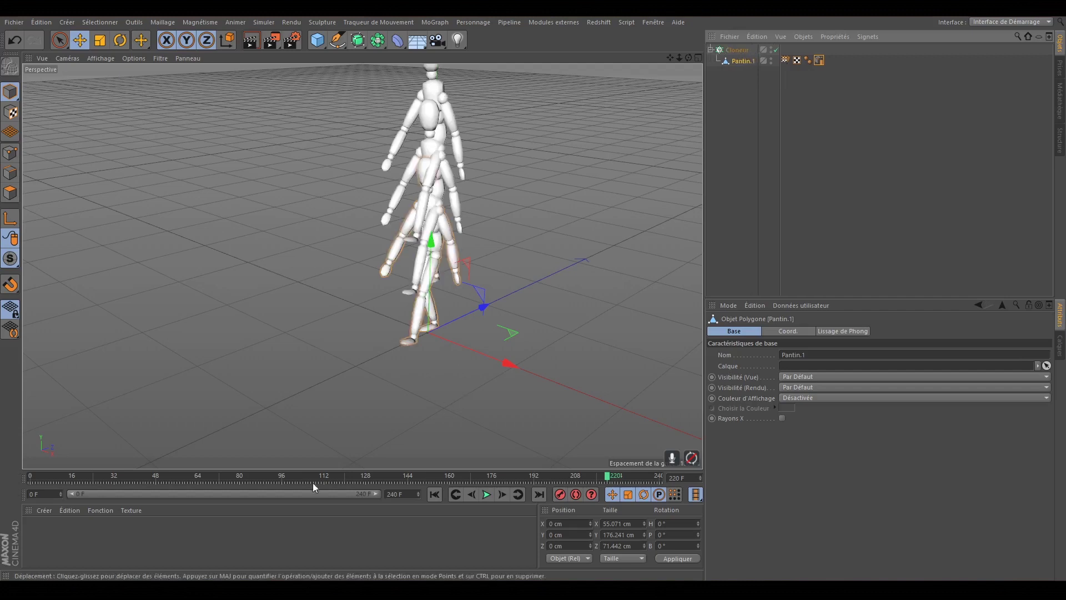
click(434, 495)
click(485, 494)
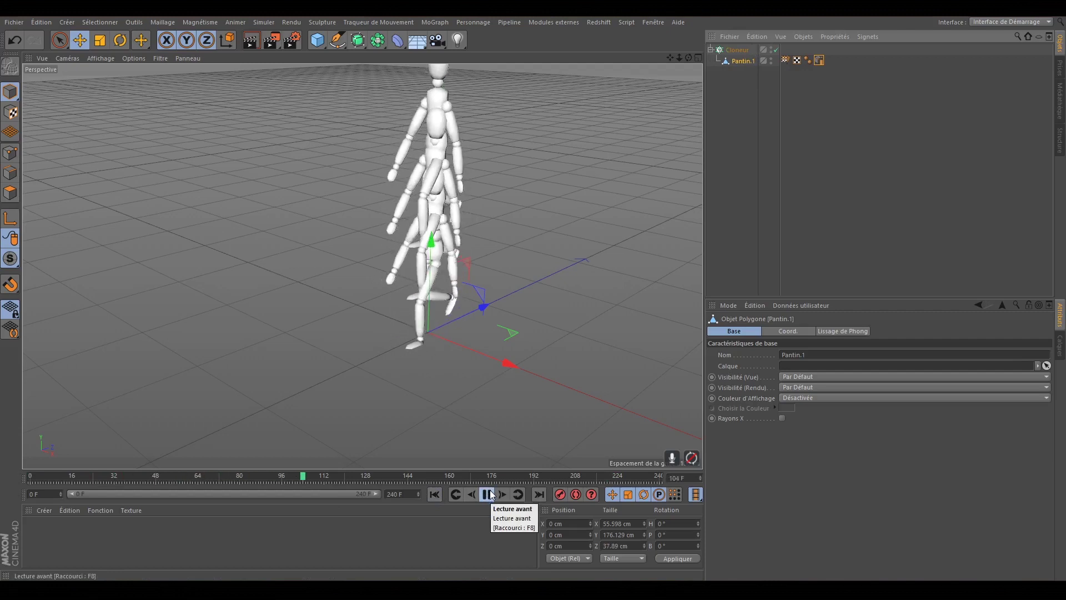
click(487, 495)
Step: Turn on Rendre Instances in the Cloneur's Objet settings
scroll(464, 221, down, 2)
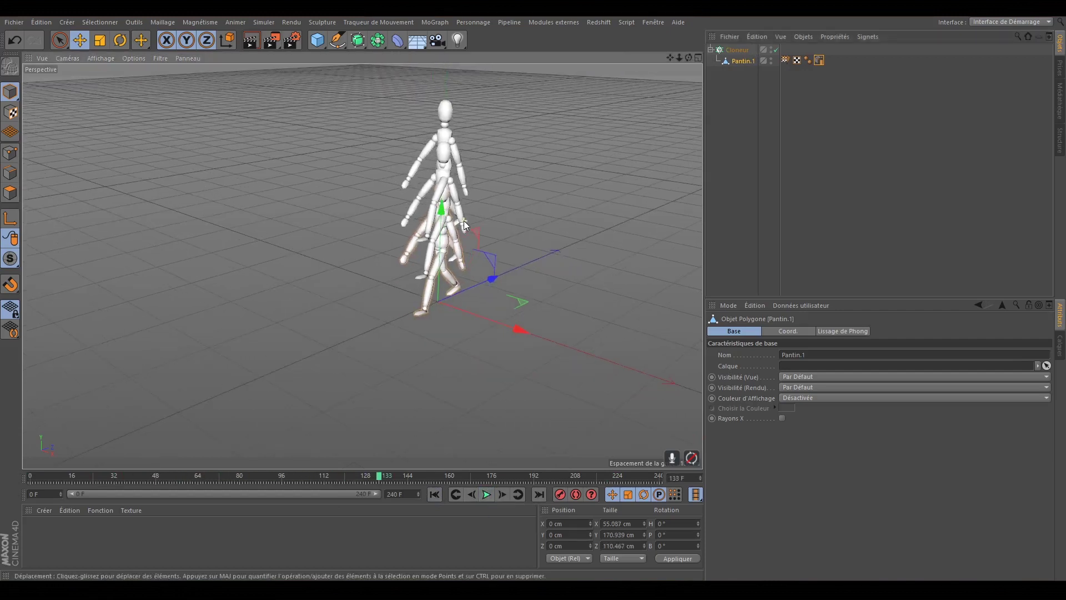
click(732, 51)
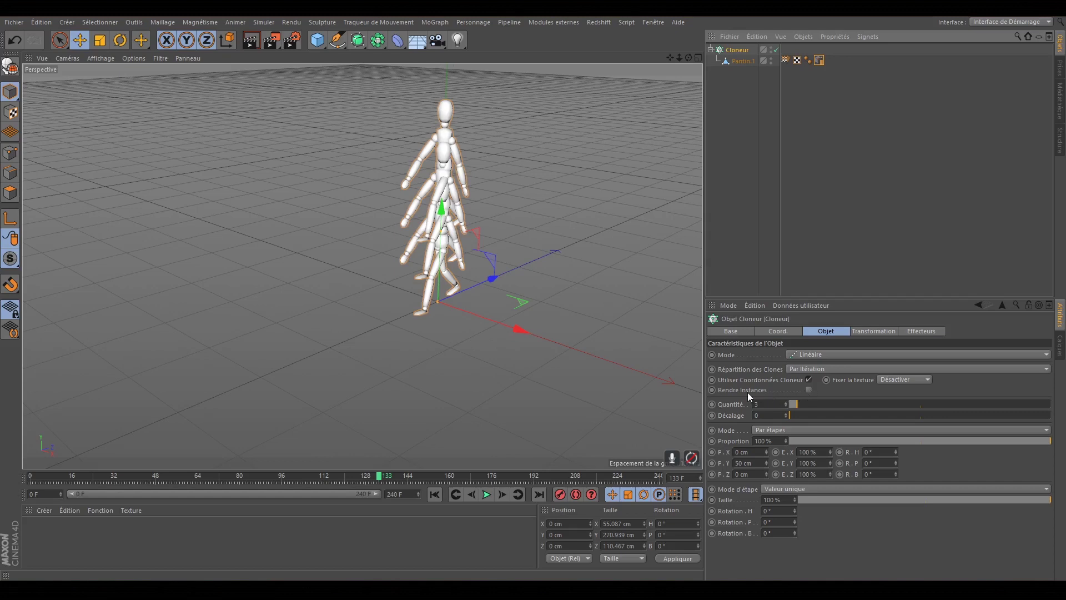
click(809, 390)
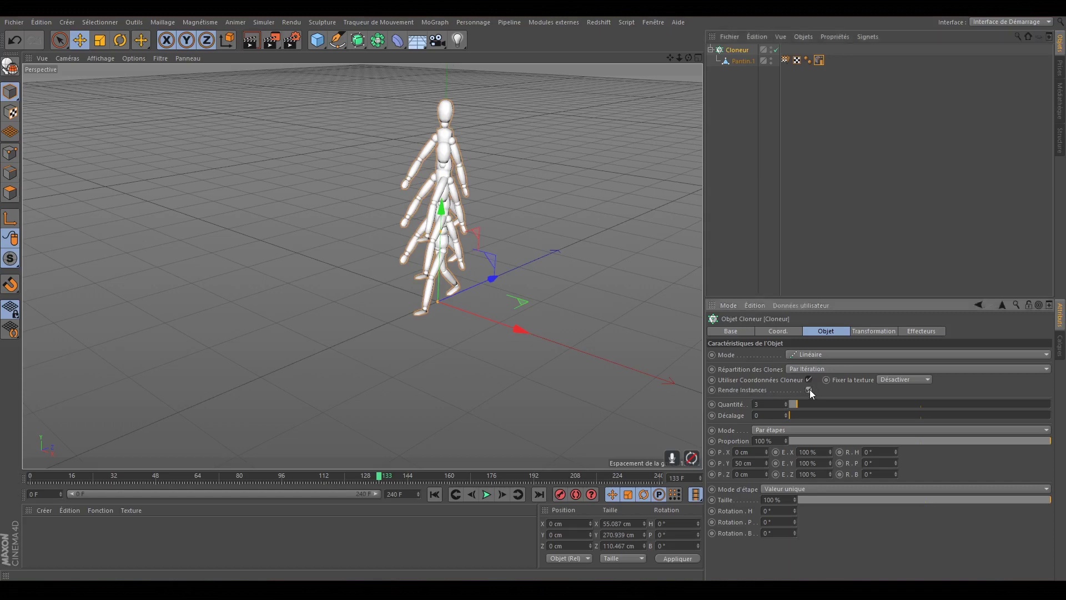
click(776, 405)
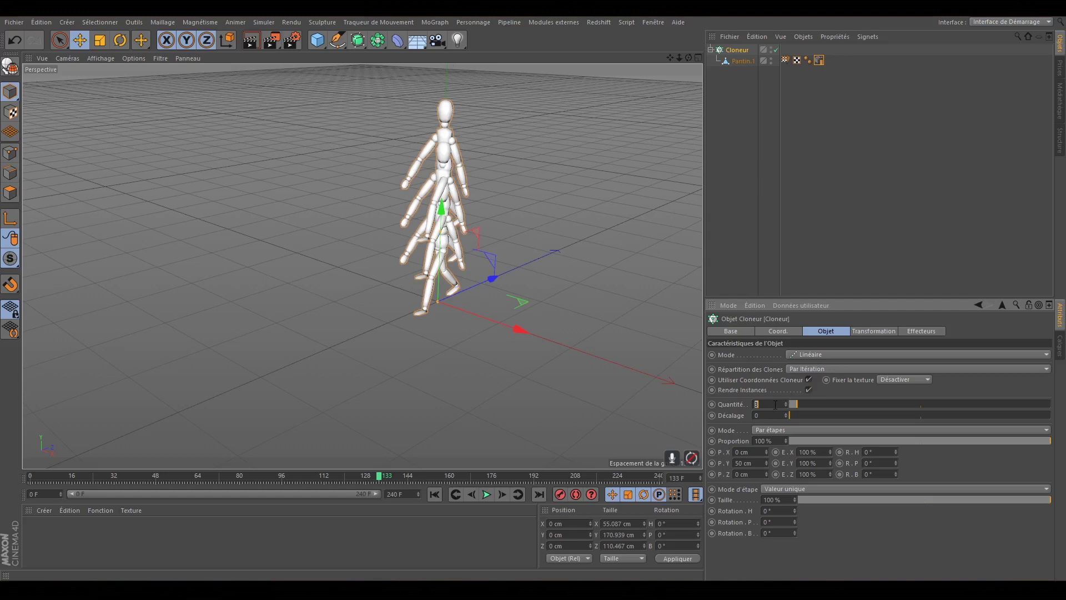
Step: Switch the Cloneur to Répartition sur une Grille with quantity 30 × 1 × 30
click(827, 355)
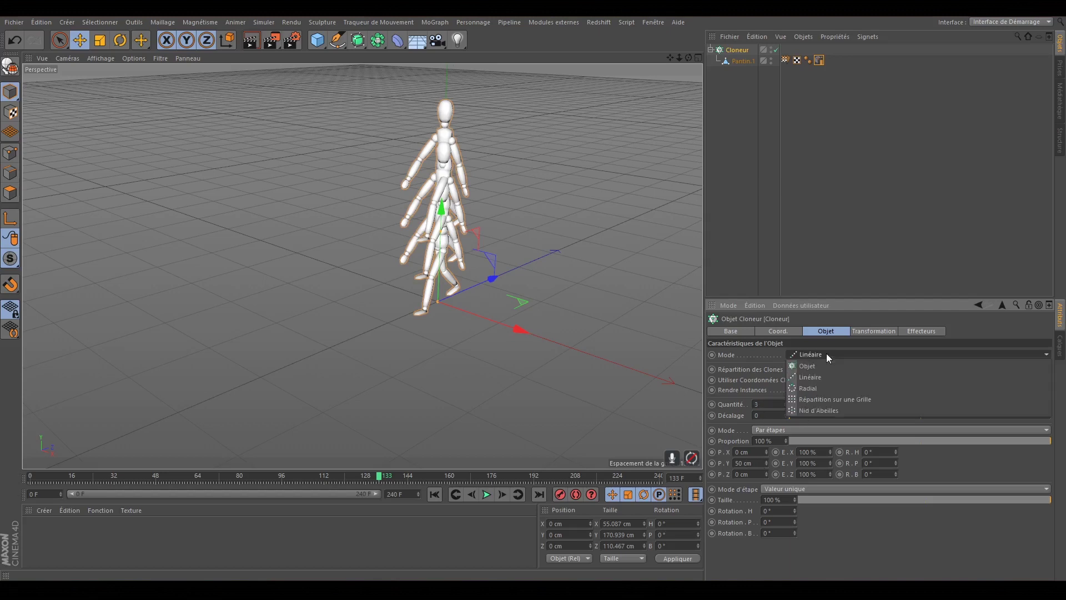
click(826, 400)
double_click(809, 403)
text(21)
key(Return)
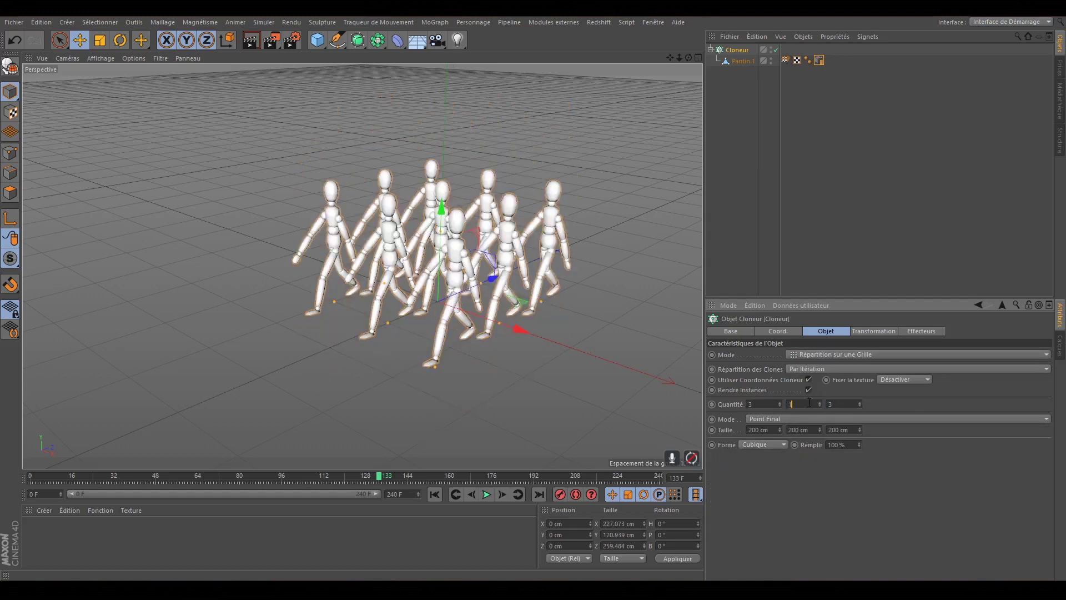
click(810, 404)
text(30)
key(Return)
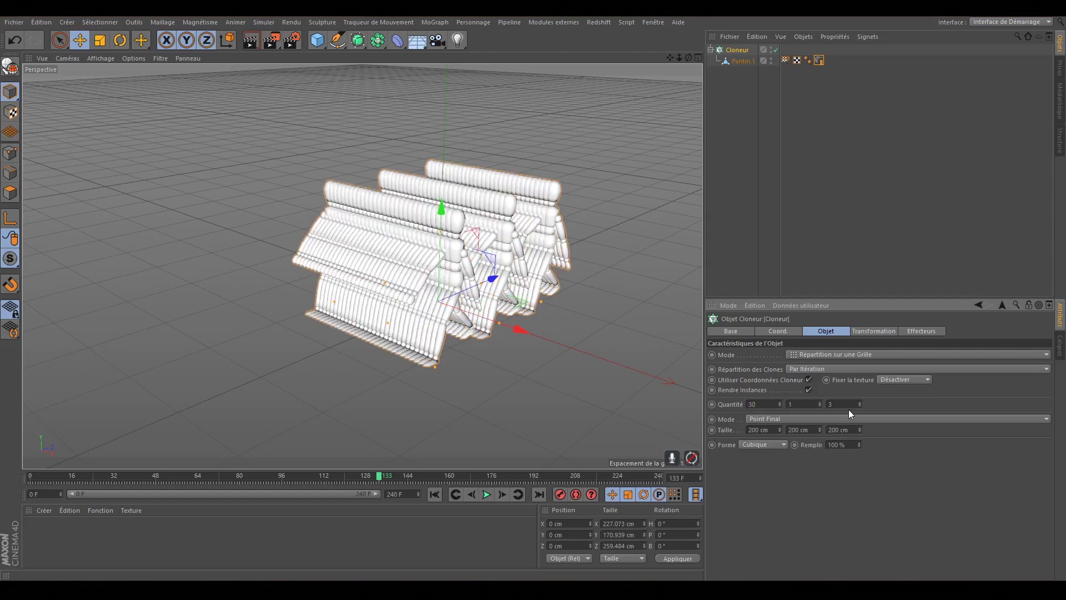
text(30)
key(Return)
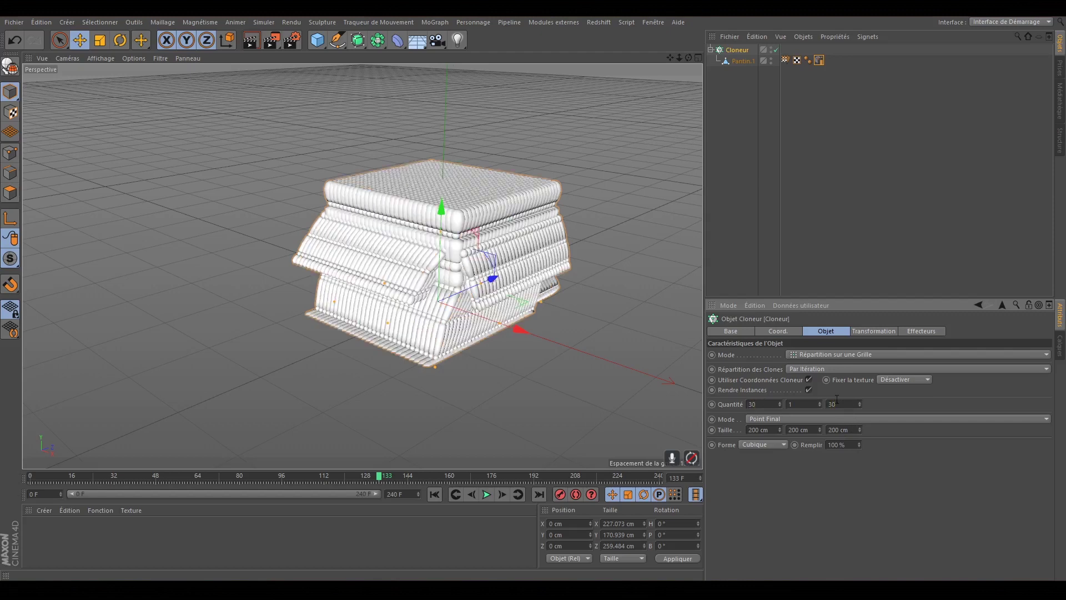
Step: Set the grid size to 950 cm in X and Z
click(759, 430)
text(950)
key(Tab)
key(Tab)
text(950)
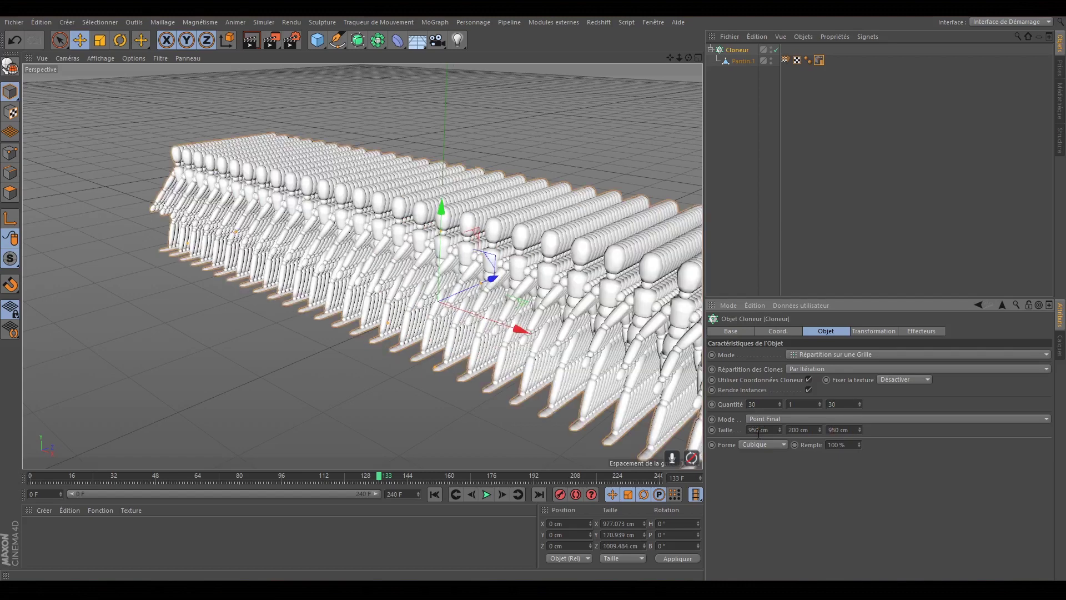
key(Return)
scroll(393, 316, down, 10)
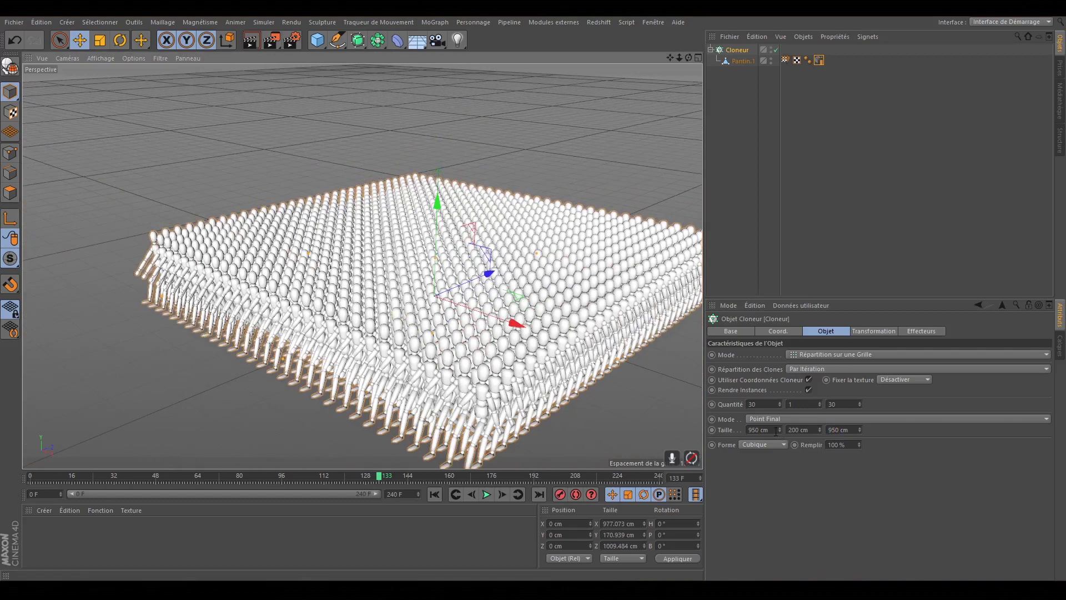
Step: Enlarge the grid size to 3000 cm in both X and Z
click(773, 431)
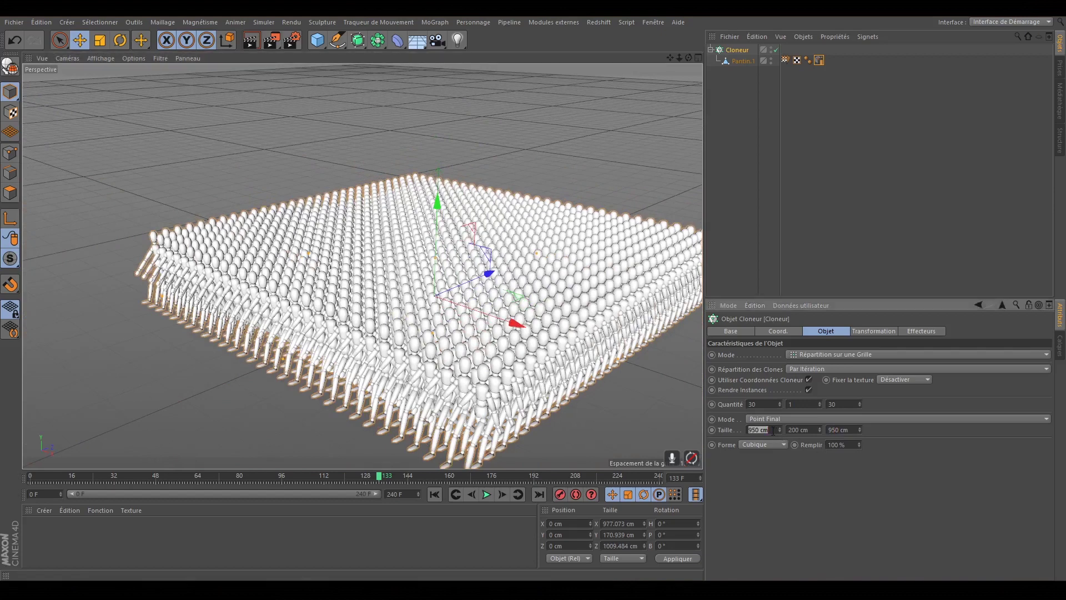
text(1500)
key(Tab)
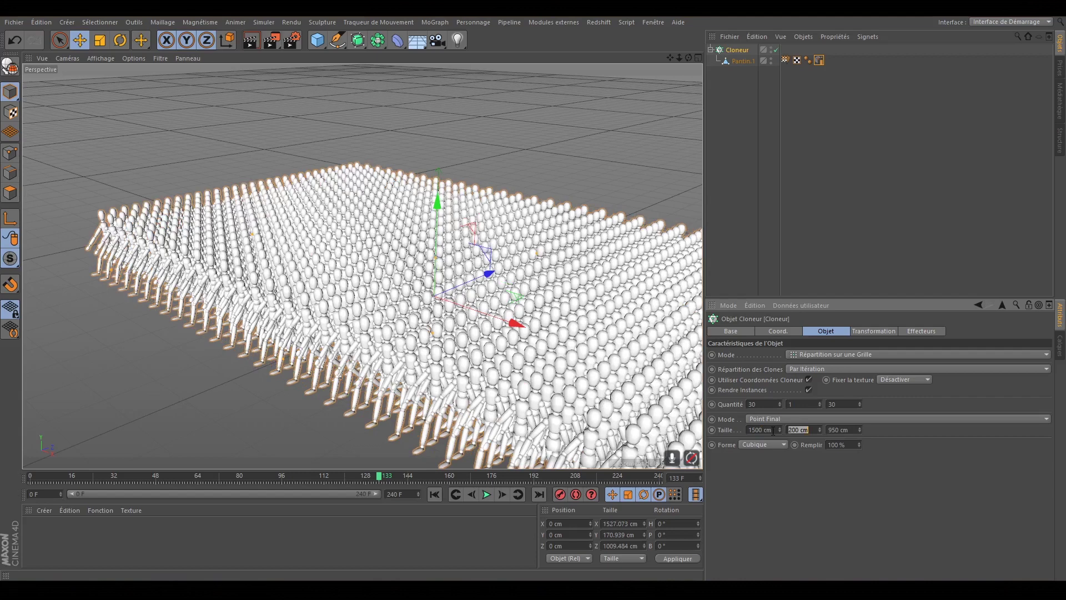
click(774, 431)
text(3000)
key(Return)
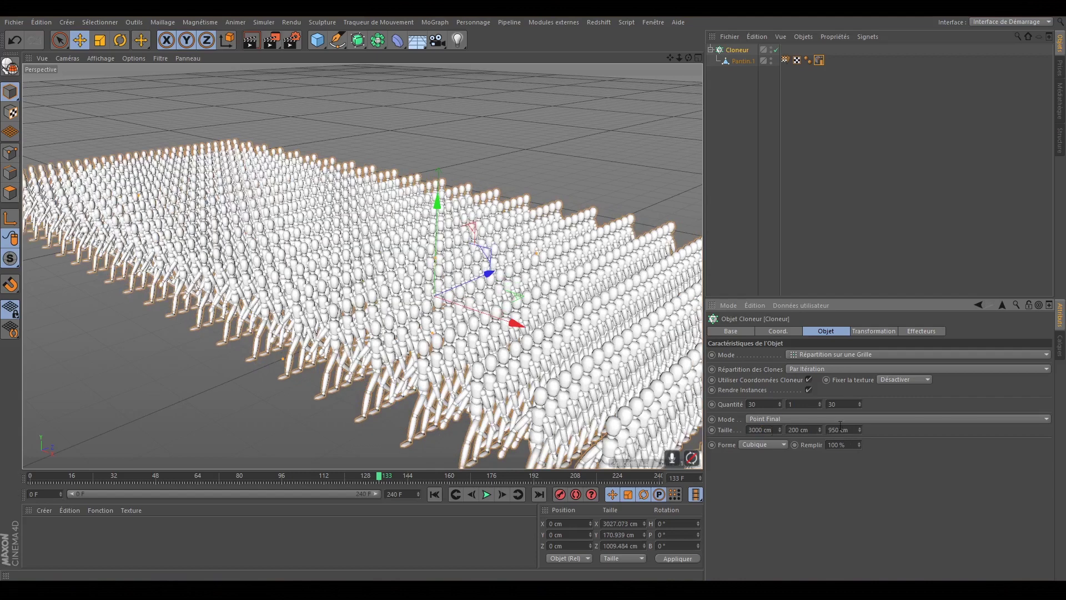
click(841, 429)
text(3000)
key(Return)
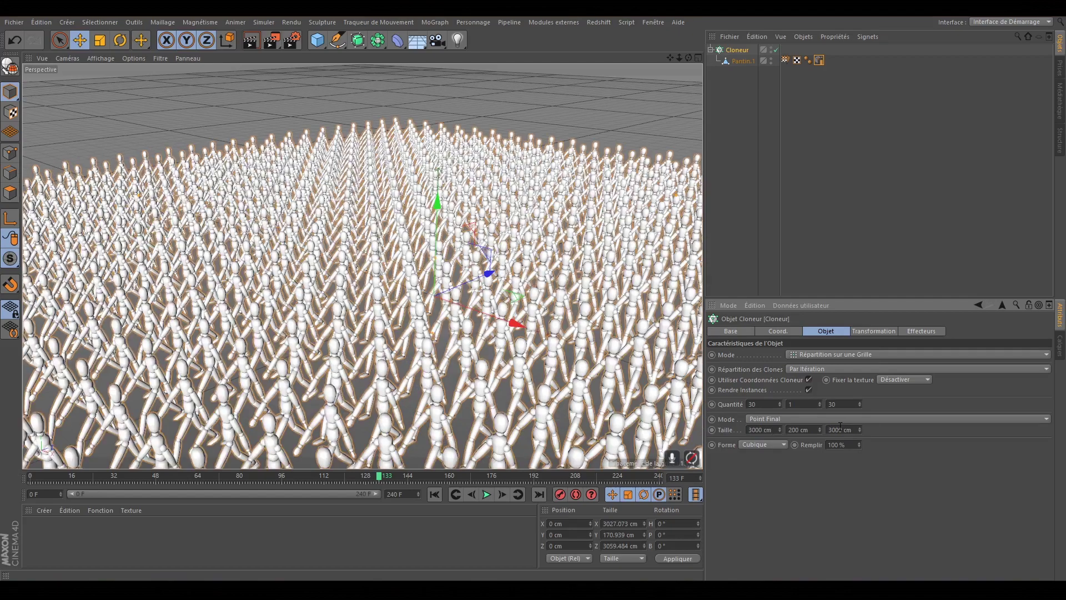
scroll(408, 344, down, 5)
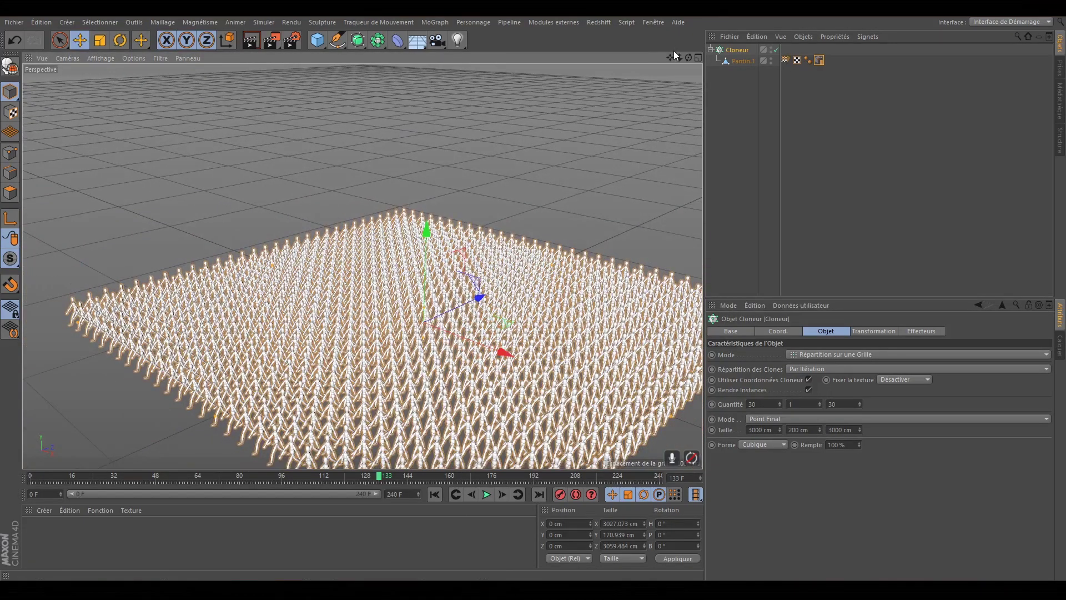
Step: Frame the whole crowd in the viewport and preview its walk from frame 0
drag(674, 54, 677, 90)
click(434, 494)
click(486, 495)
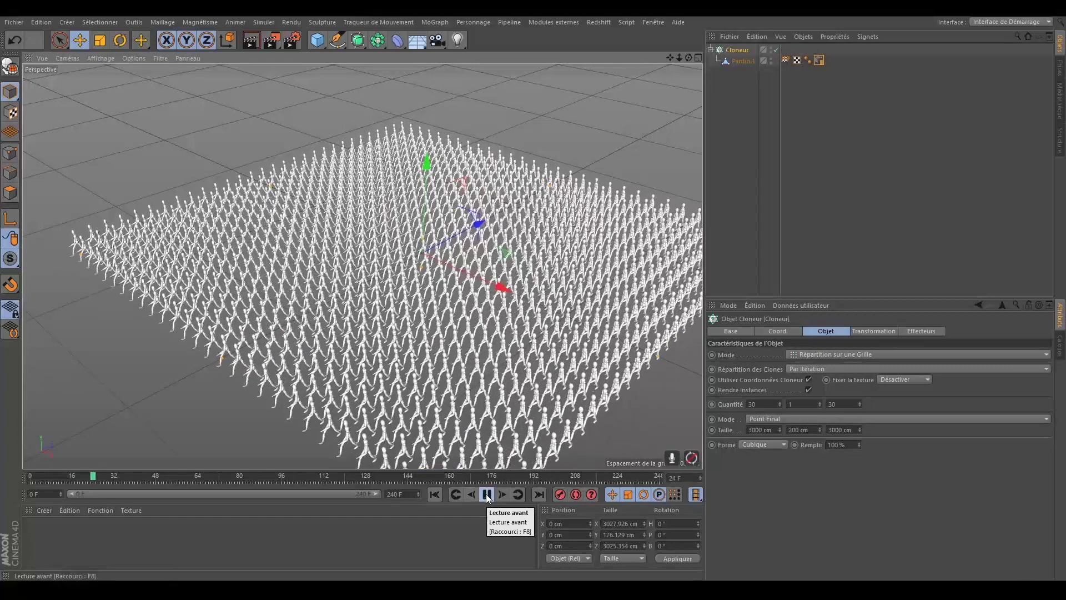
click(487, 495)
click(435, 494)
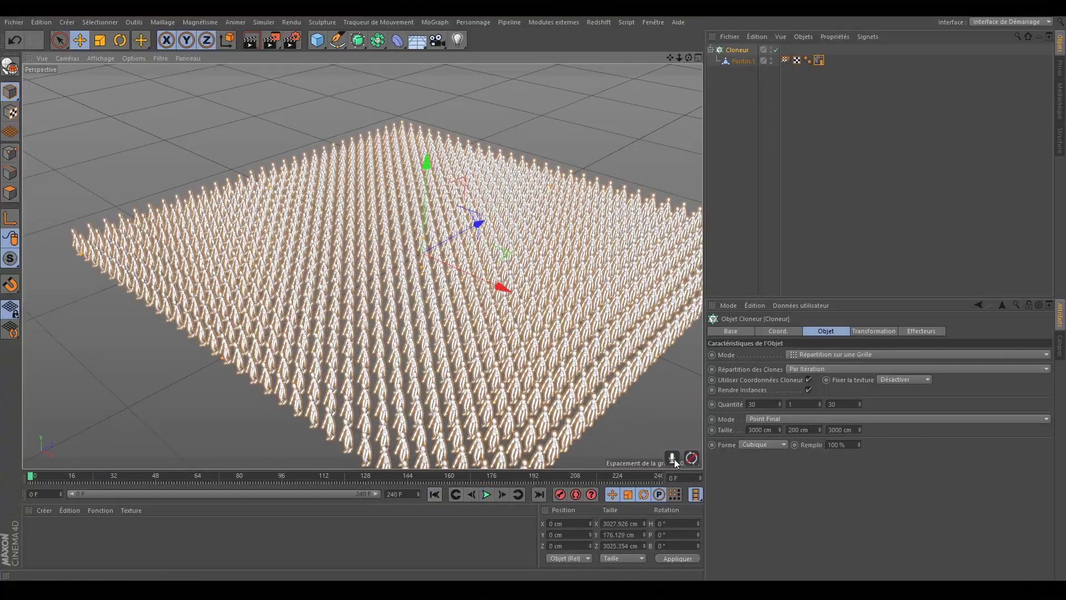
Step: Set the grid X and Z sizes to 3500 cm and play to preview the crowd
click(753, 430)
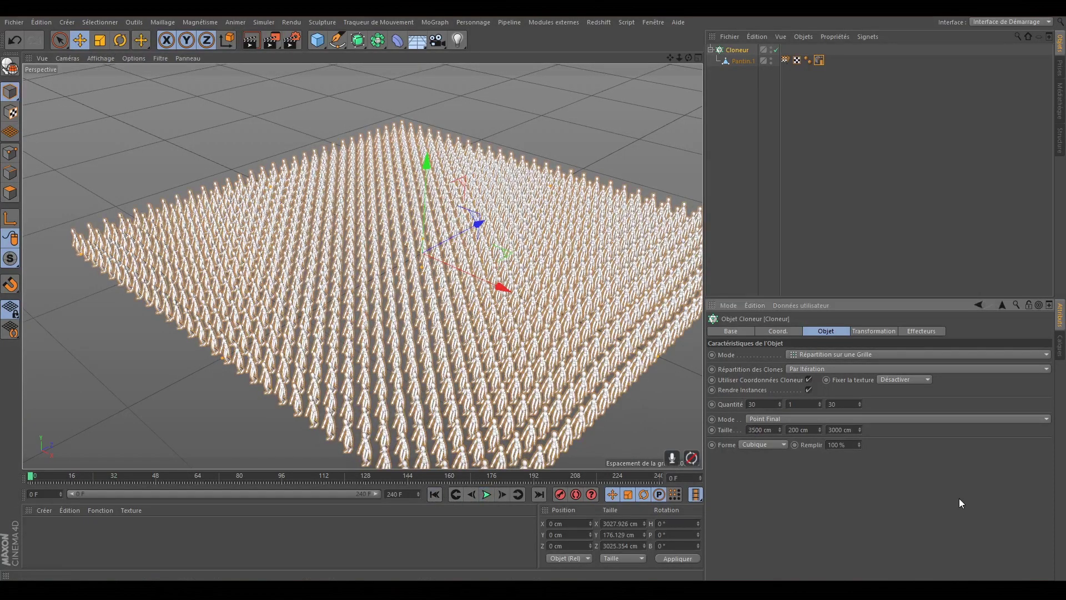
click(834, 430)
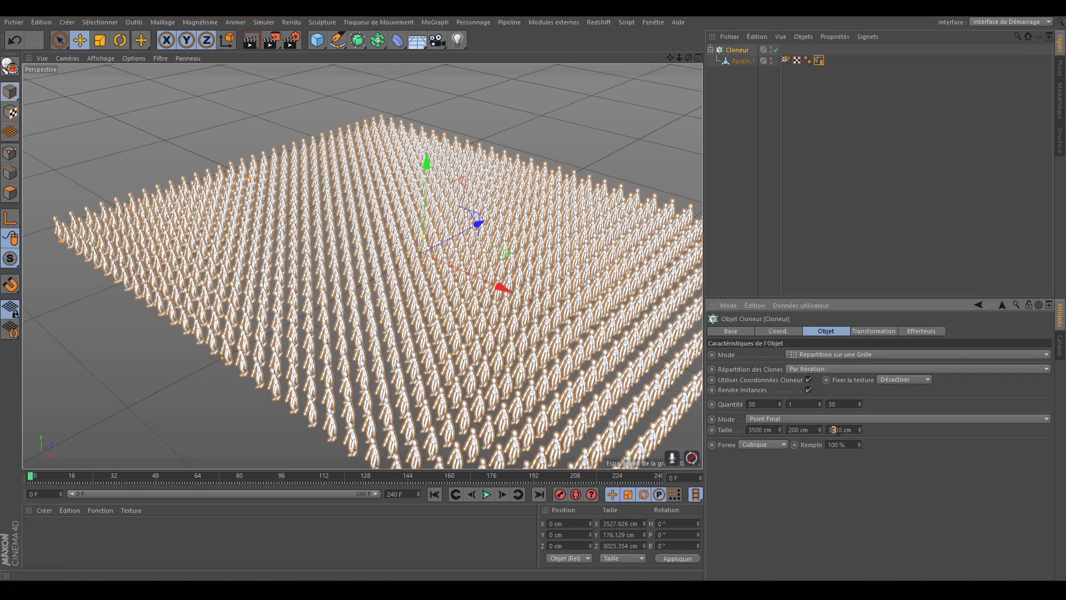
key(Return)
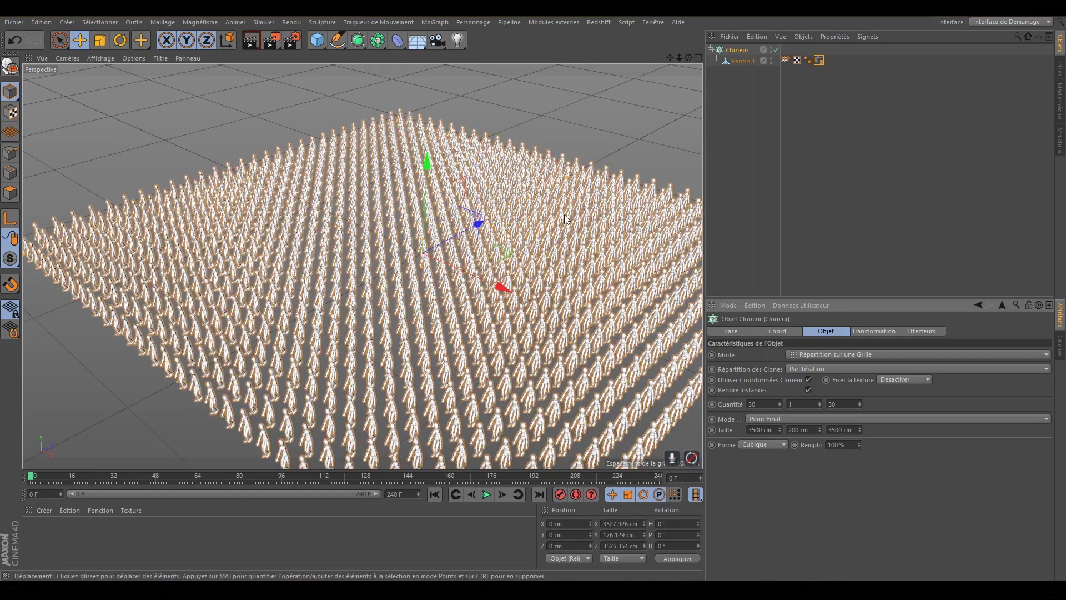
click(487, 494)
click(487, 494)
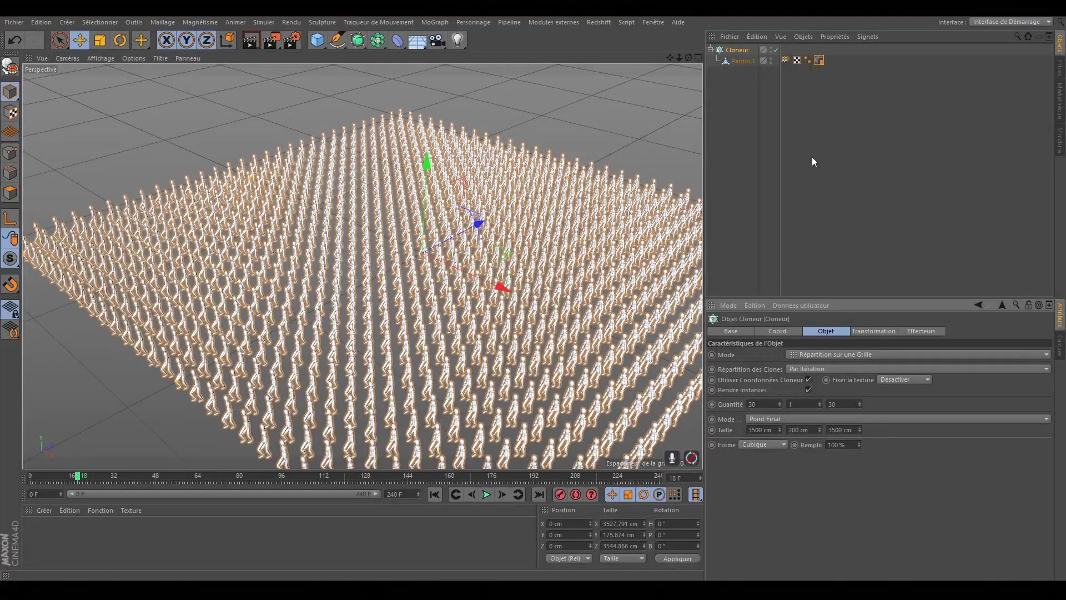
click(747, 58)
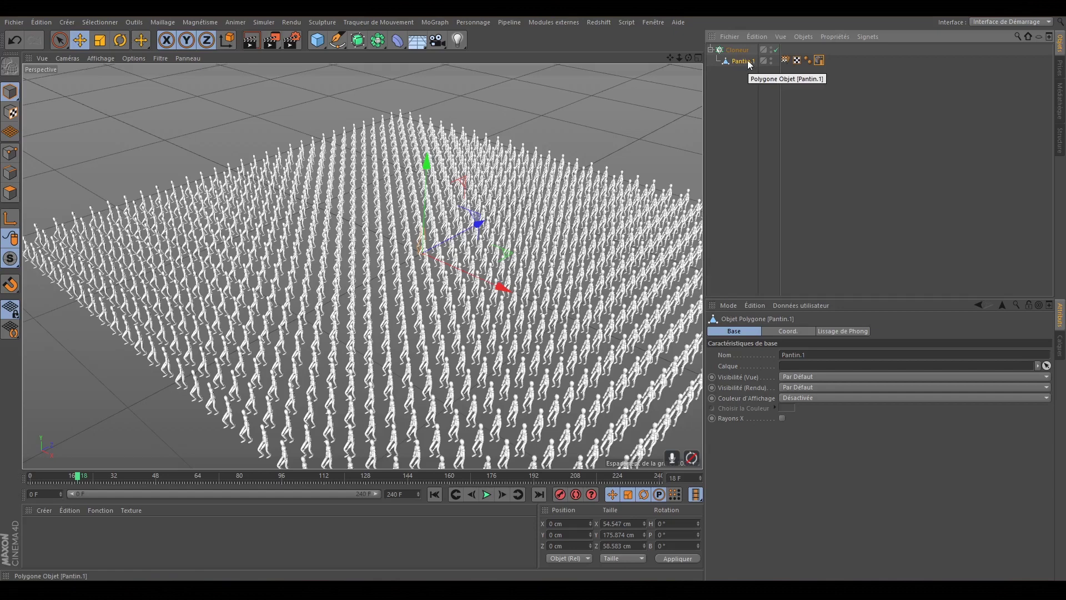
Step: Copy mannequins into the Cloneur until Pantin through Pantin.9 exist, then deselect and rewind
key(ctrl+v)
key(ctrl+v)
shift+click(743, 83)
drag(745, 63, 749, 55)
click(740, 114)
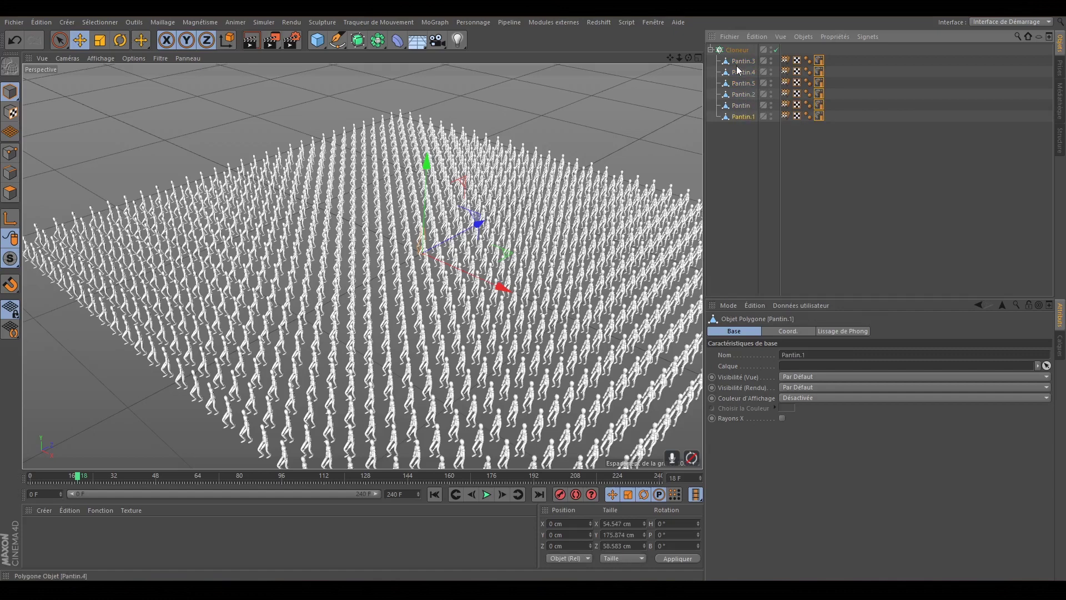
click(740, 63)
shift+click(742, 97)
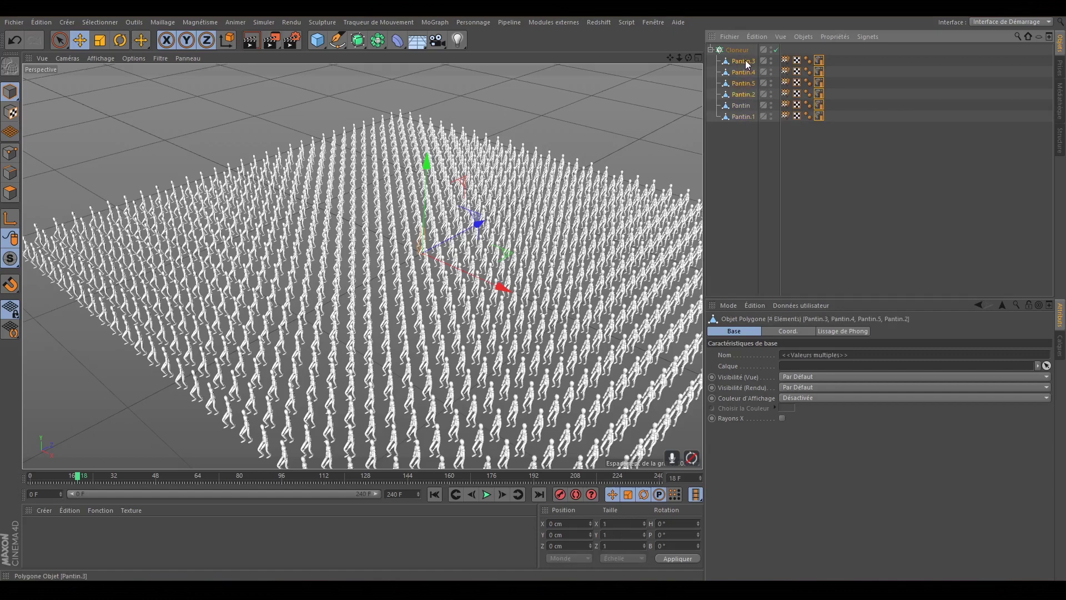
ctrl+drag(747, 62, 747, 55)
click(812, 218)
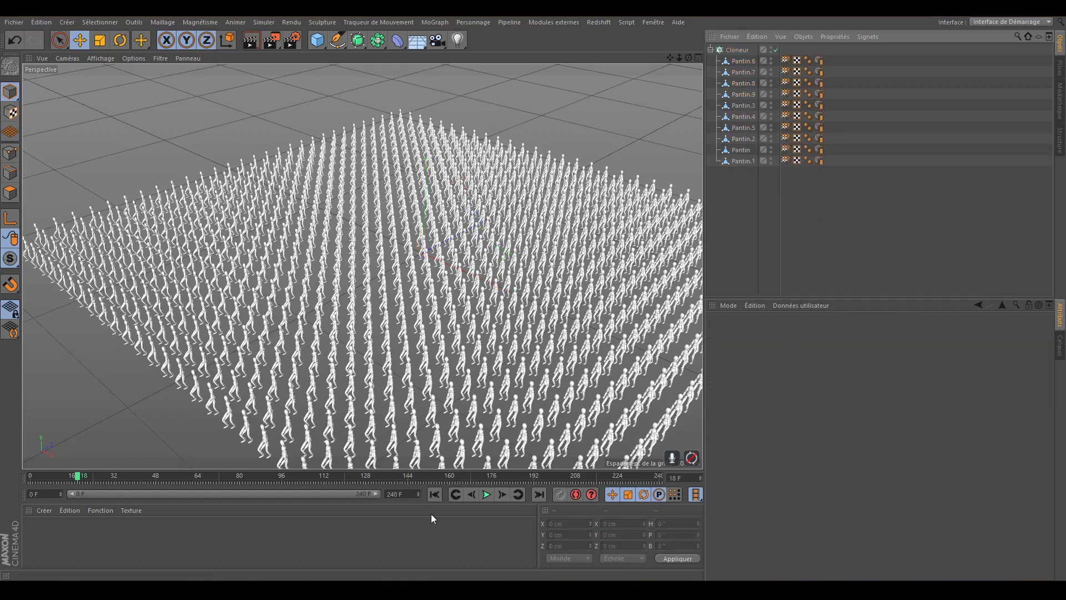
click(436, 494)
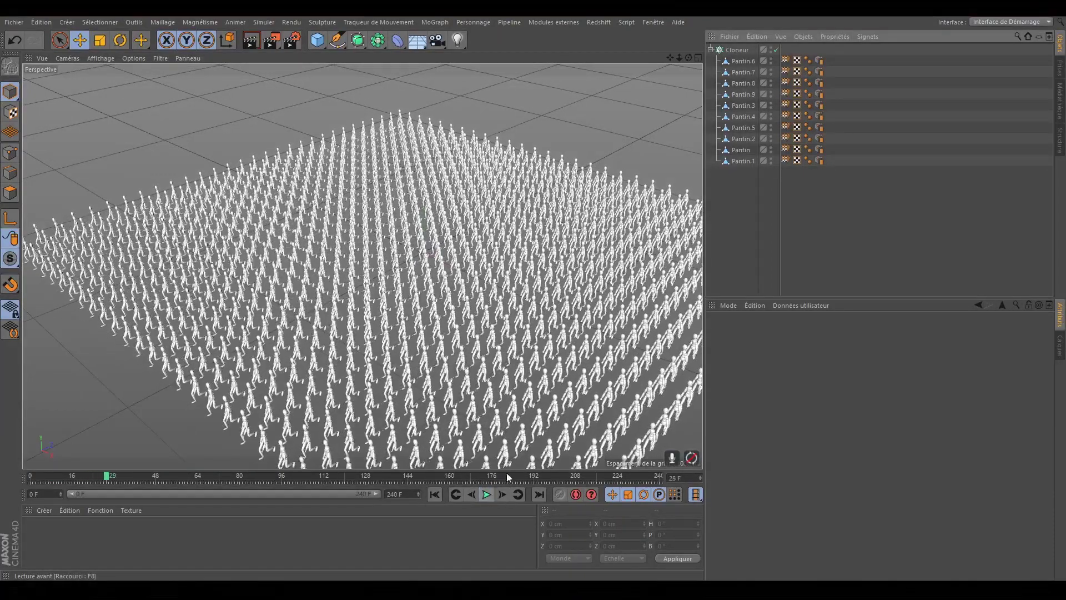
Step: Set the point cache Décalage of Pantin and Pantin.2 to 20 F
click(822, 163)
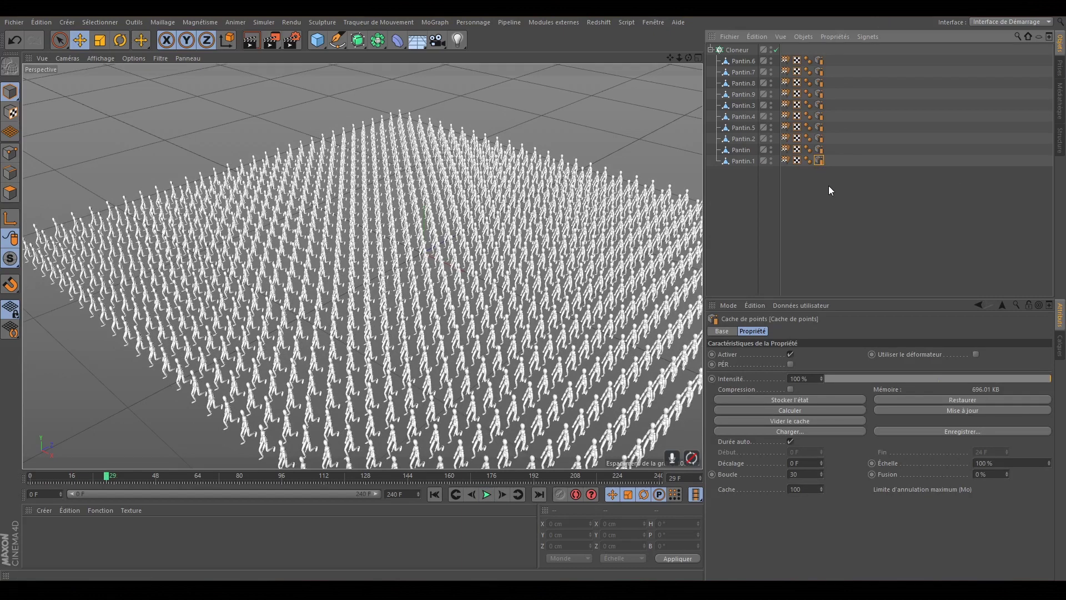
click(812, 463)
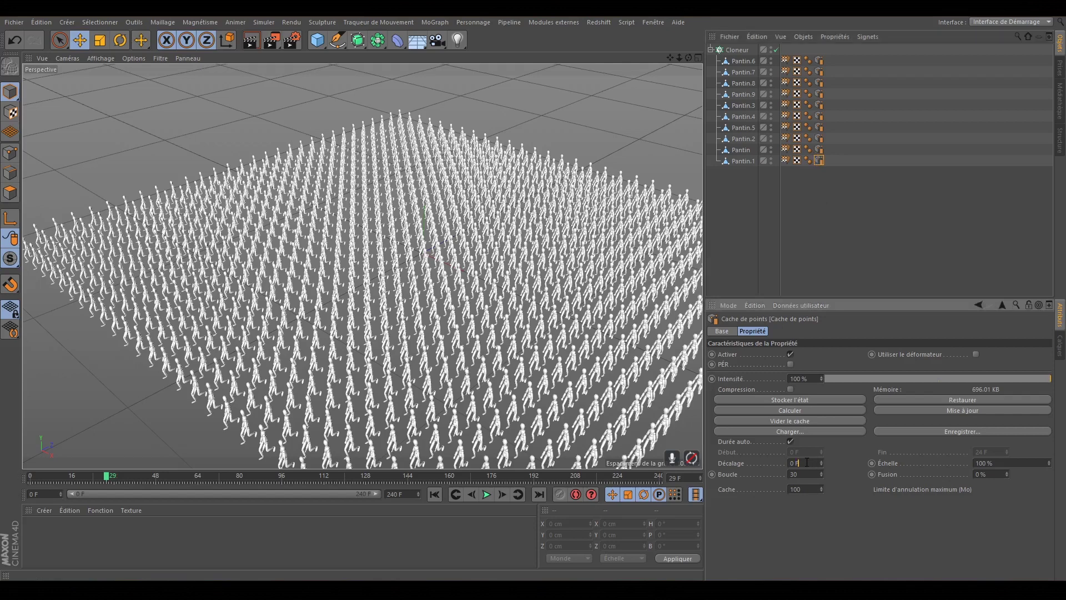
click(819, 149)
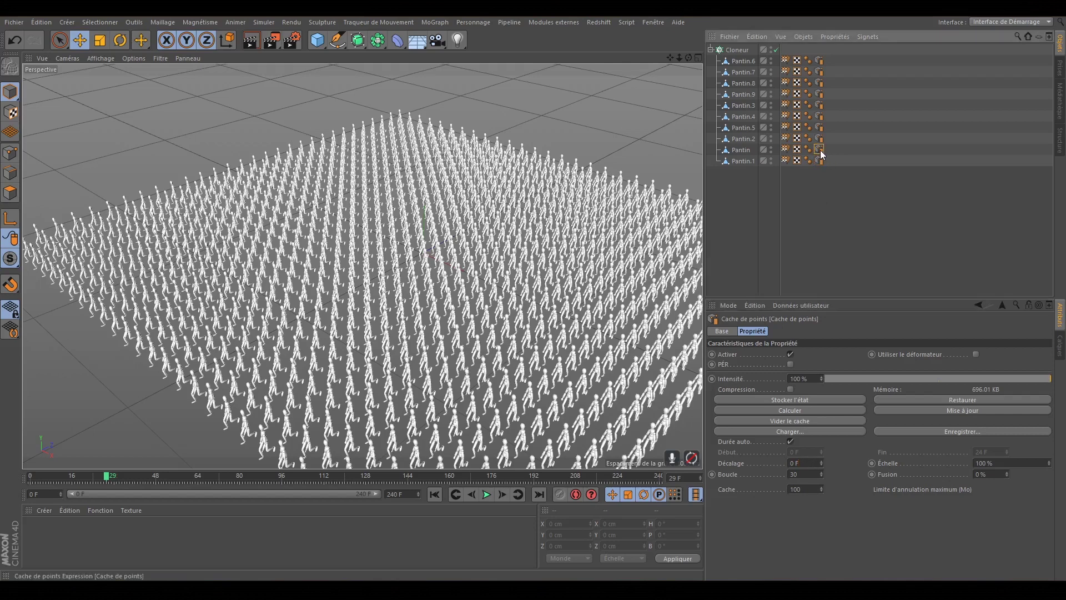
click(811, 462)
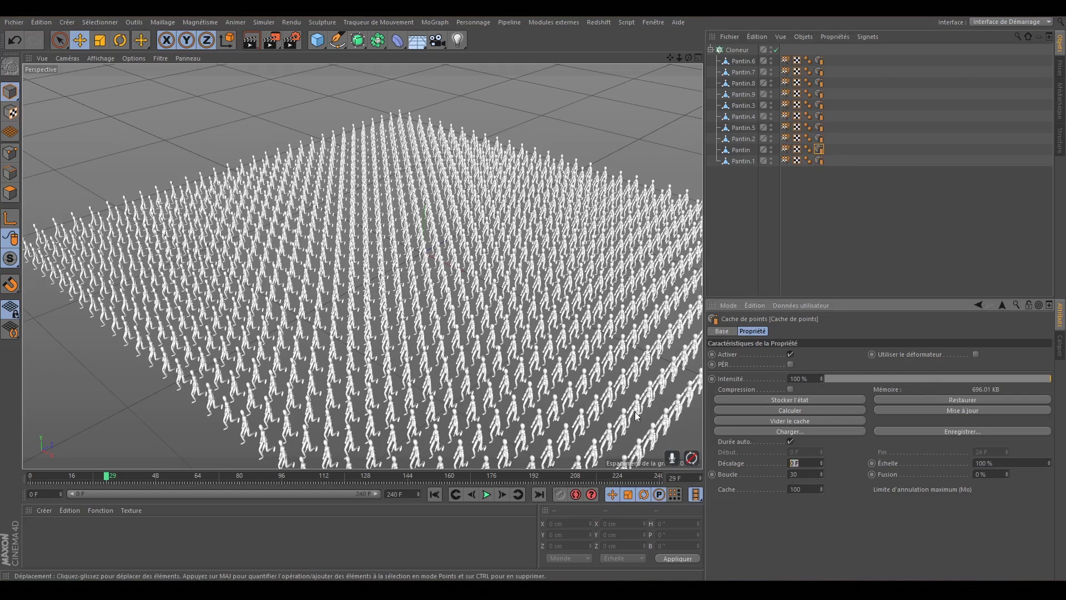
text(20)
key(Return)
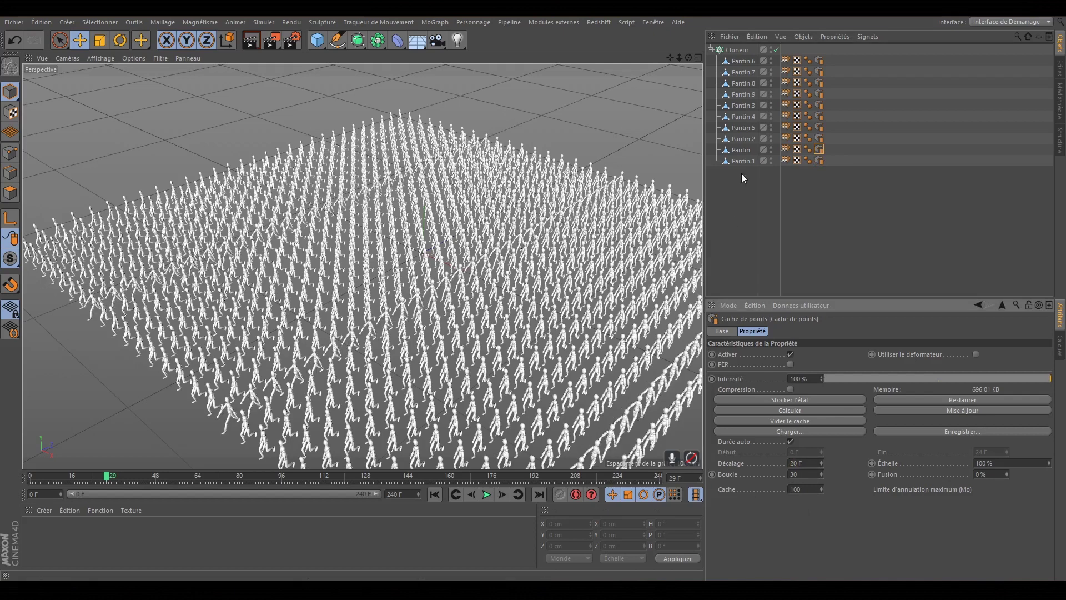
click(819, 137)
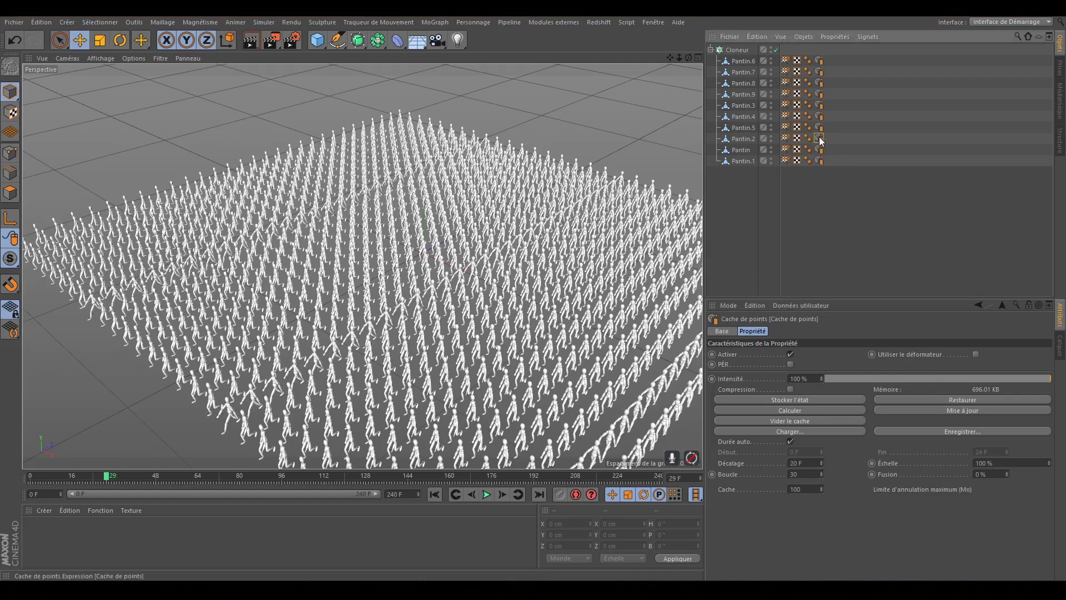
click(809, 463)
text(20)
key(Return)
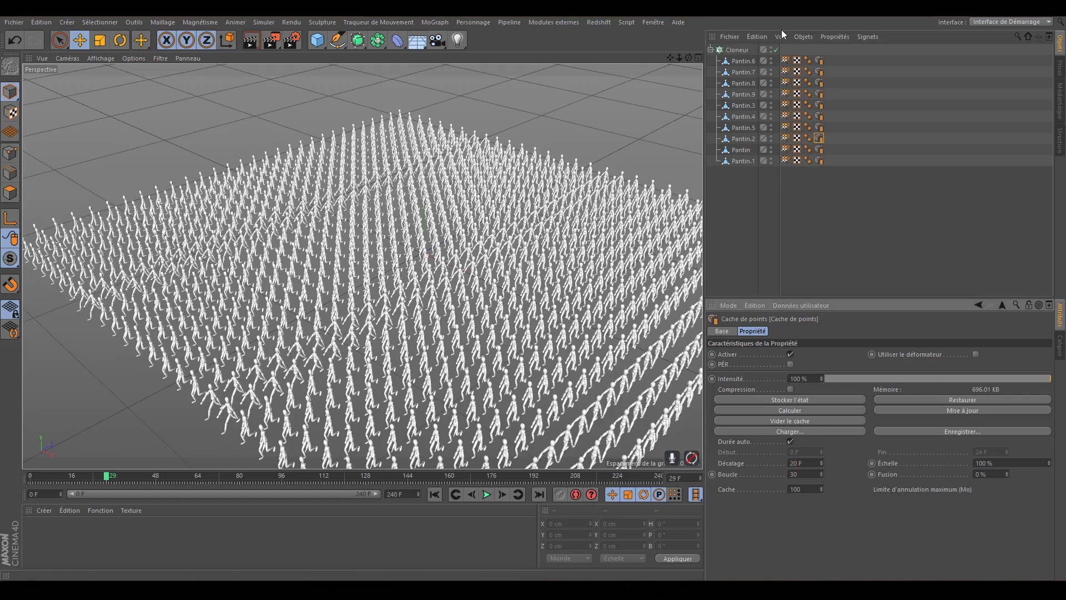
Step: Give another mannequin's point cache a 40 F offset and Pantin.5's a 60 F offset
click(820, 126)
click(811, 463)
click(820, 149)
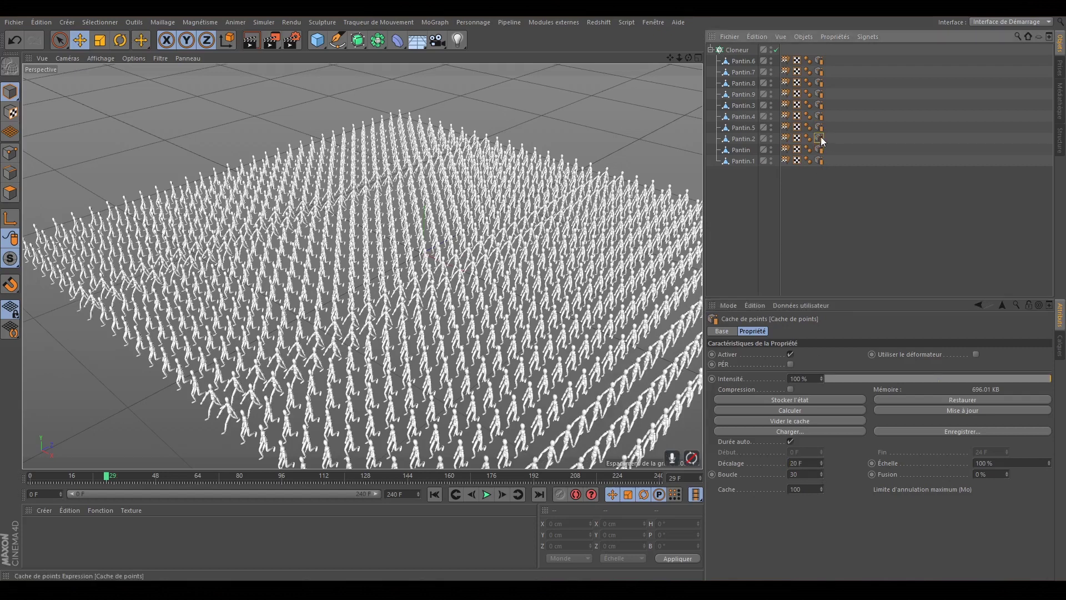
click(805, 462)
text(40)
key(Return)
click(820, 126)
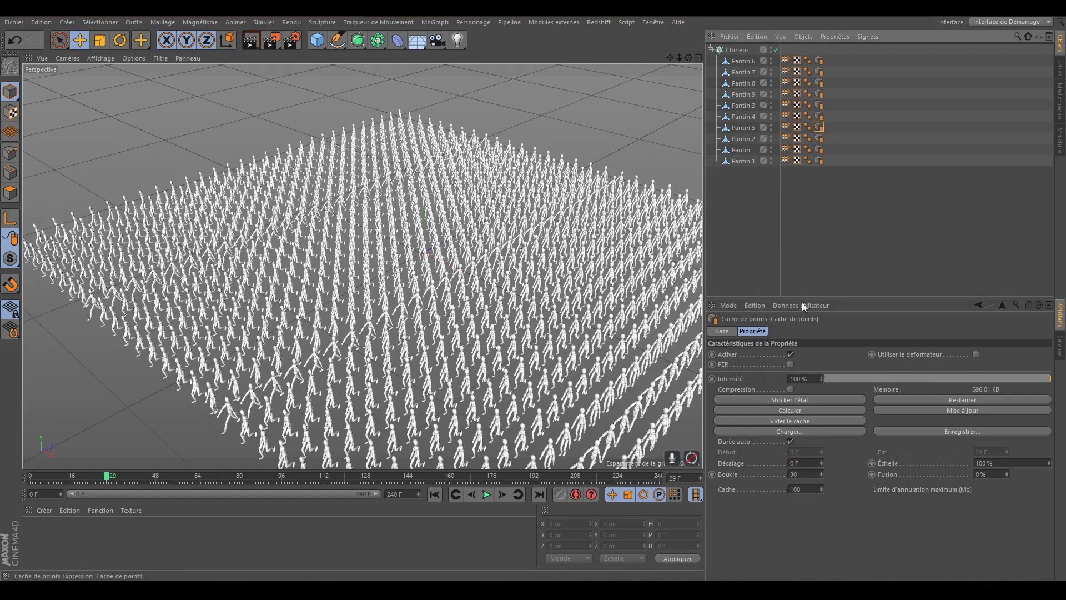
click(804, 463)
text(60)
key(Return)
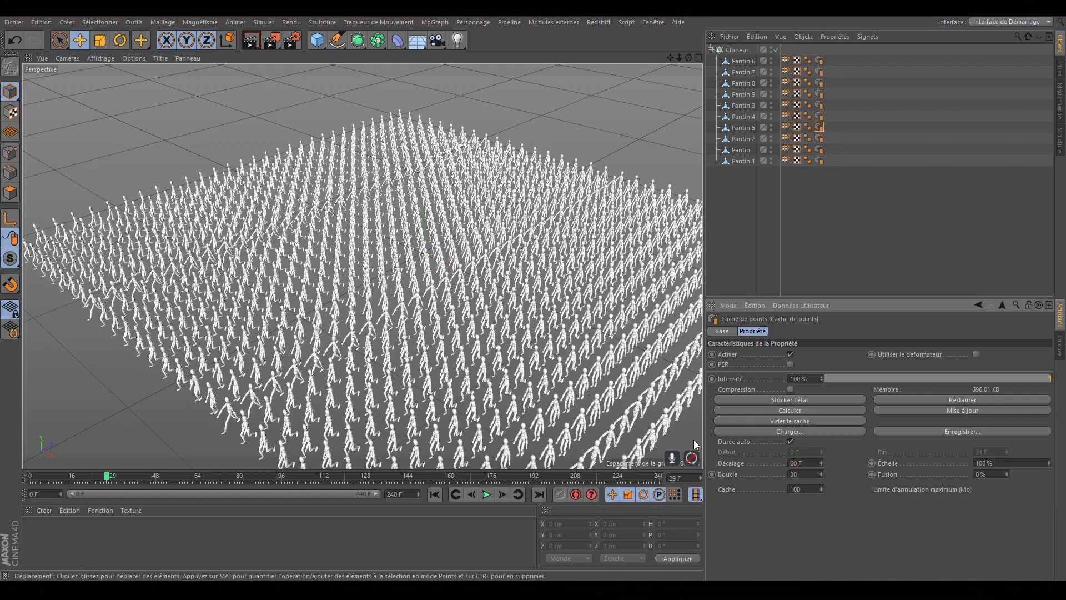
Step: Edit Pantin.4's offset, then set Pantin.3 to 100 F and Pantin.9 to 120 F
click(819, 116)
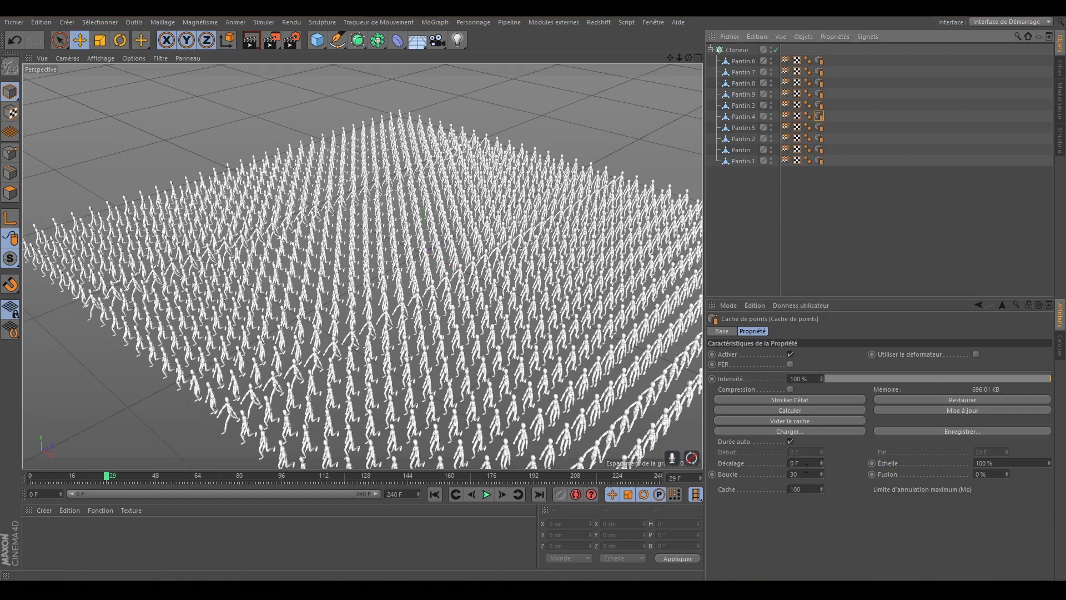
click(807, 464)
text(8)
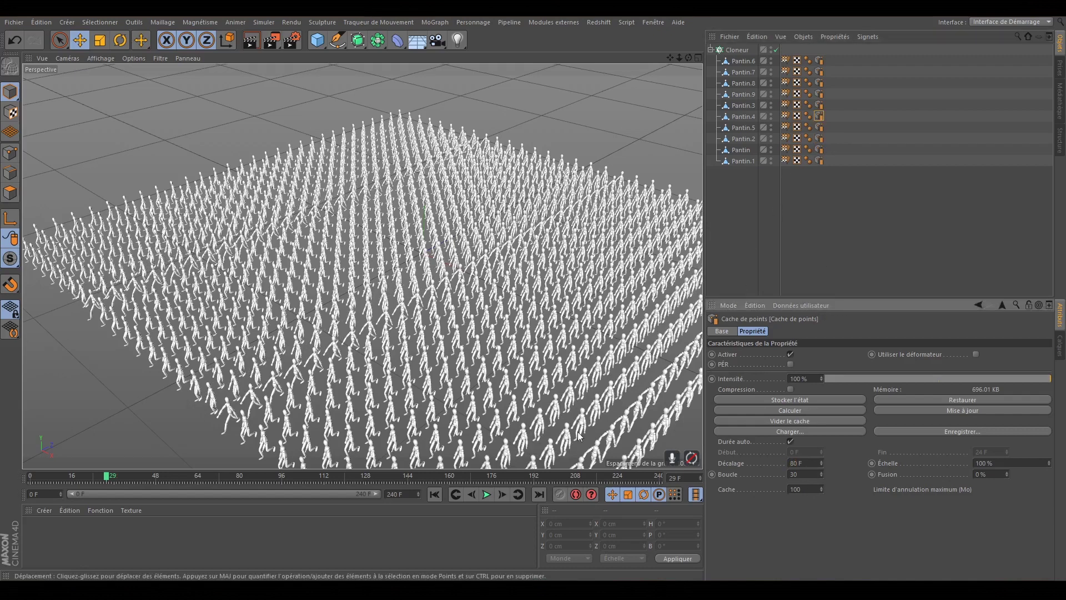
click(820, 105)
click(807, 459)
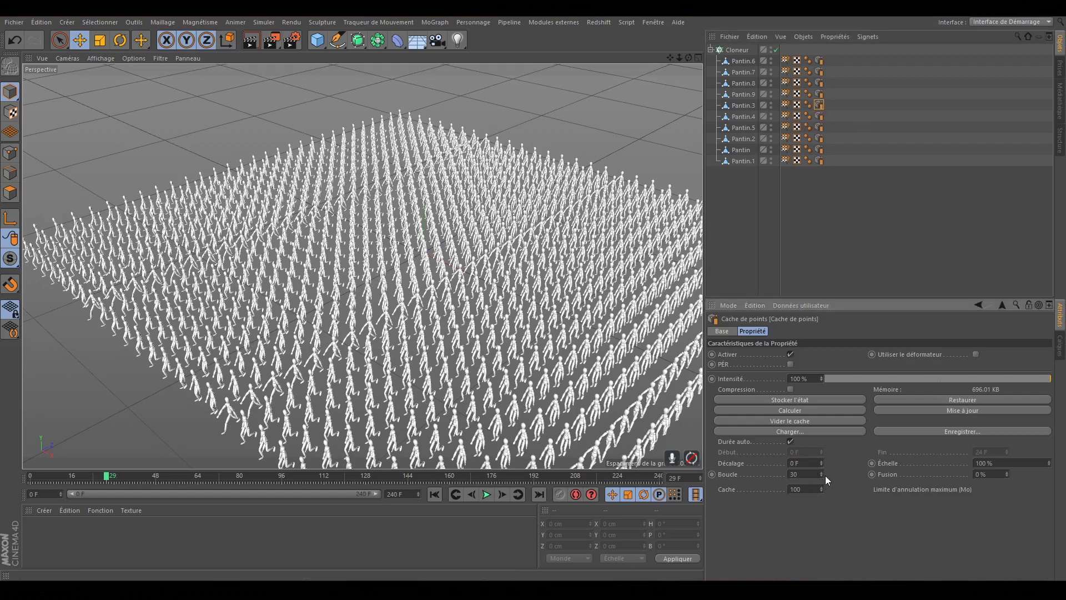
text(100)
key(Return)
click(820, 94)
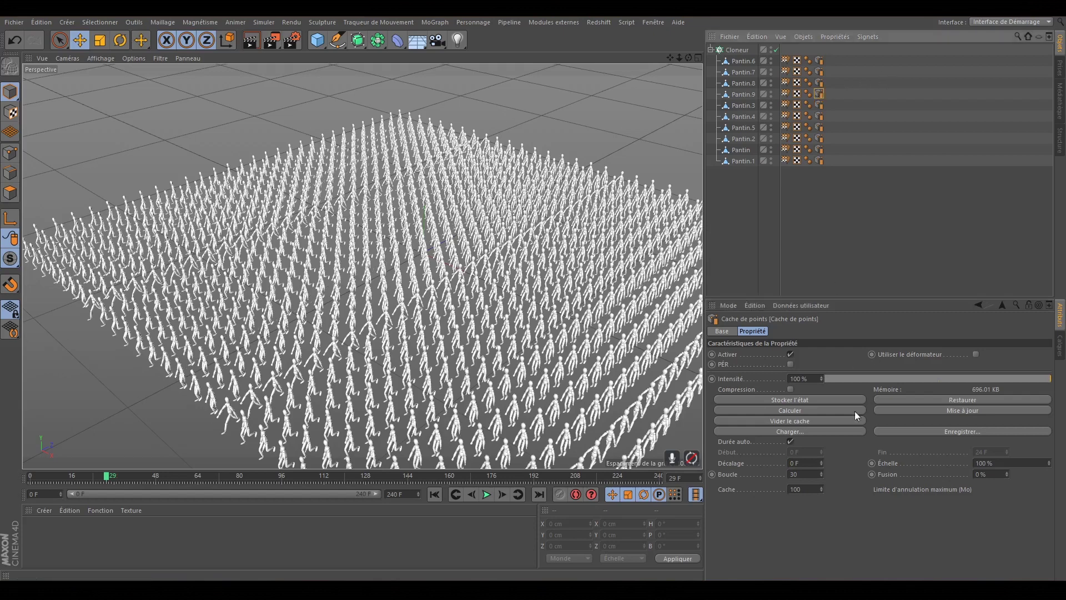
click(802, 463)
text(120)
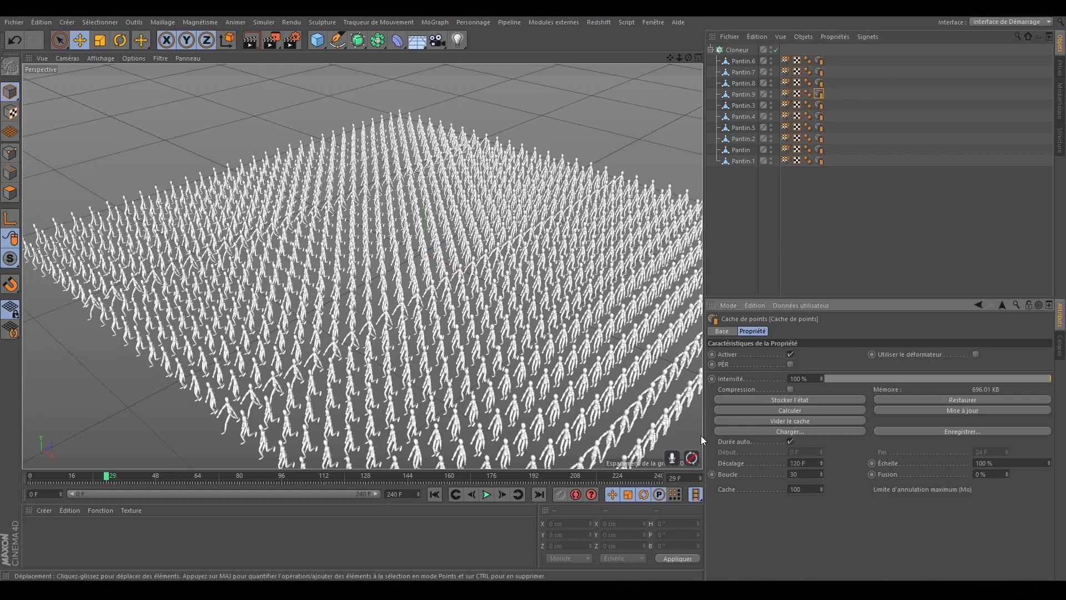
key(Return)
Step: Set the point cache offsets of Pantin.8, Pantin.7 and Pantin.6 to 140, 160 and 180 F
click(820, 84)
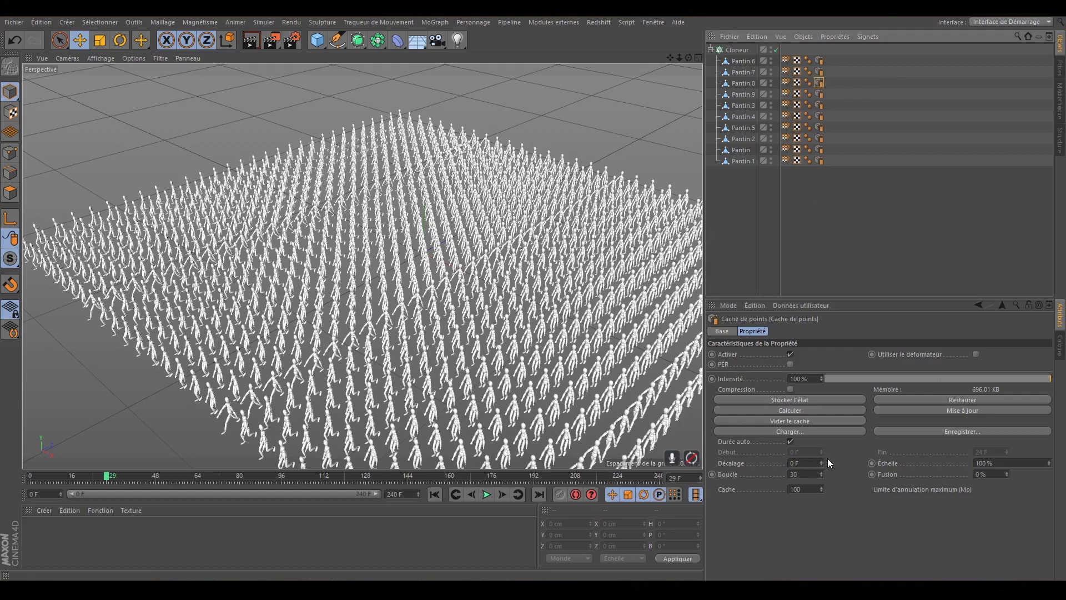
click(802, 463)
text(140)
key(Return)
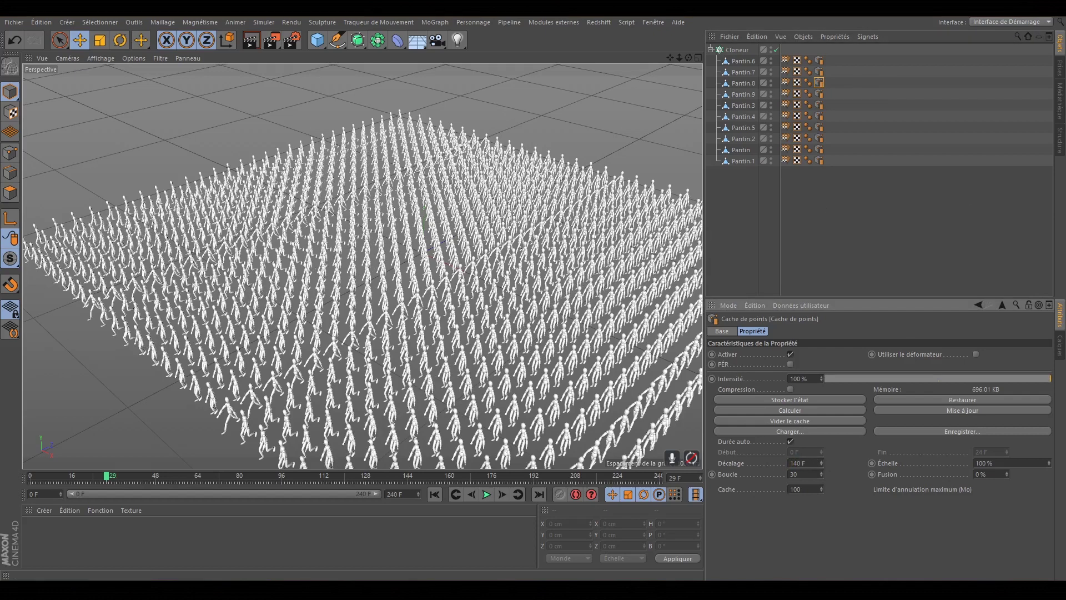
click(820, 72)
click(802, 463)
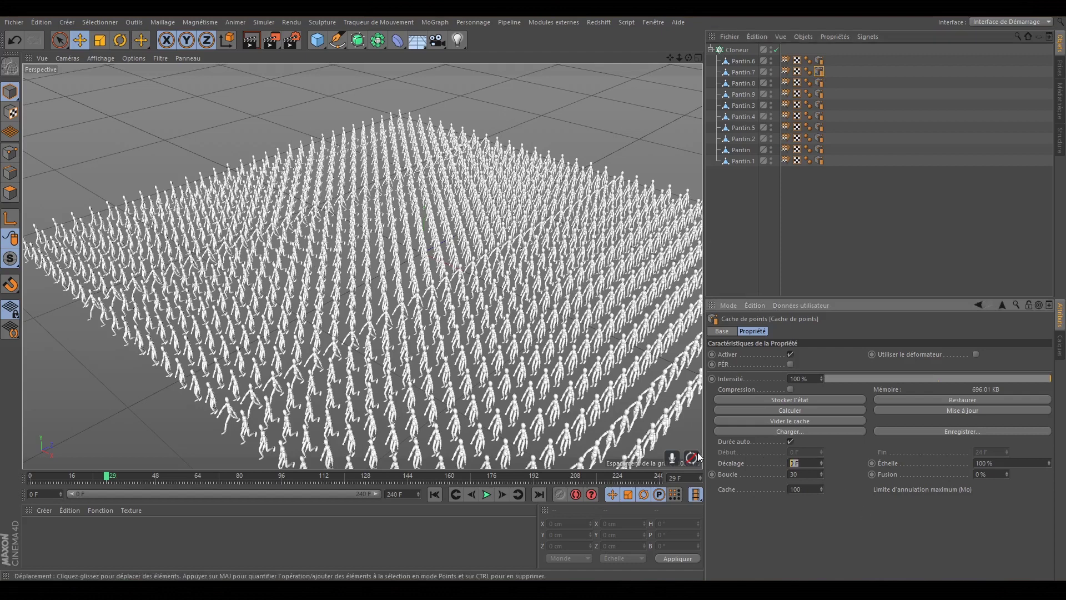
text(160)
key(Return)
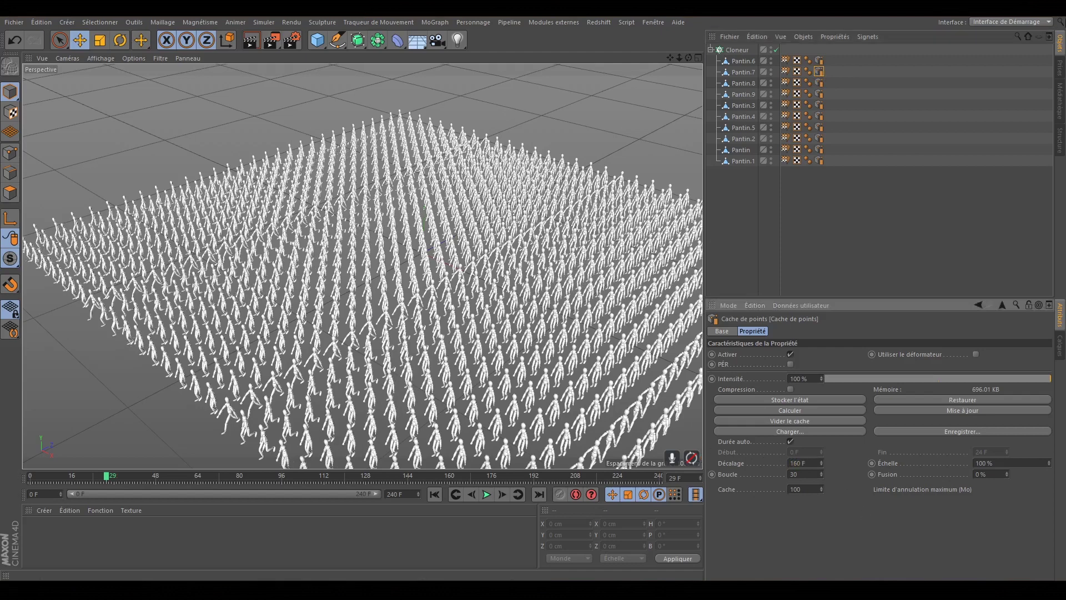
click(820, 61)
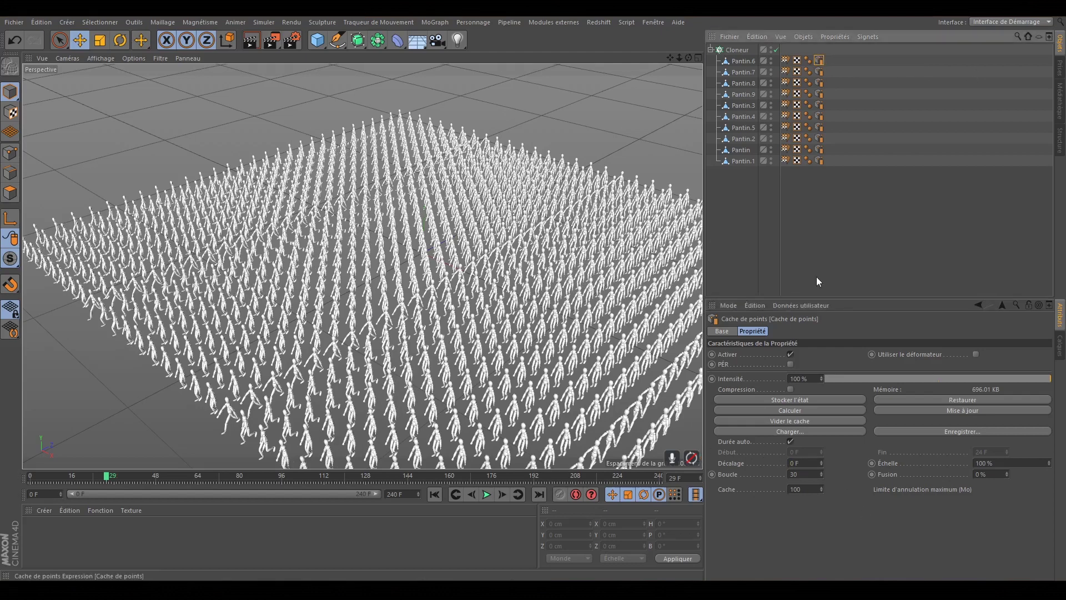
click(800, 464)
text(180)
key(Return)
Step: Replay the crowd walk from frame 0 and pause around frame 98 to check the staggered strides
click(437, 495)
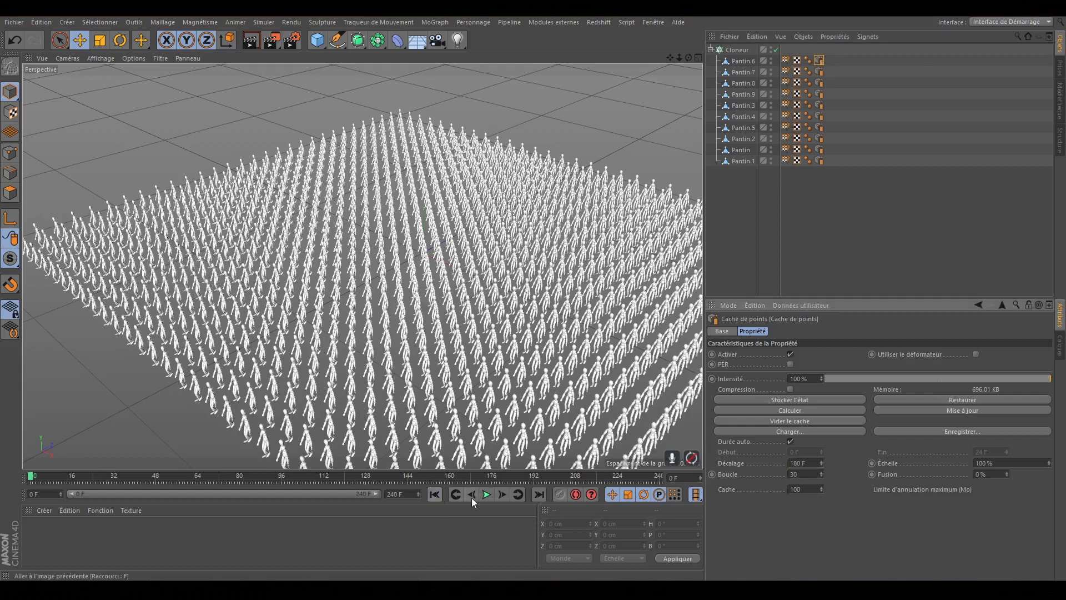
click(487, 493)
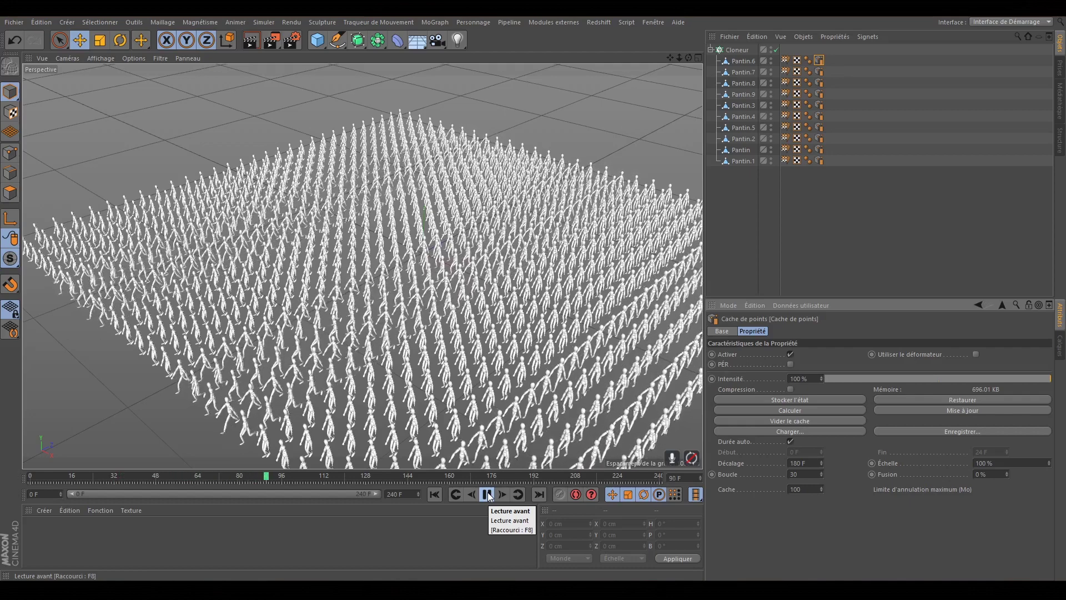
click(488, 495)
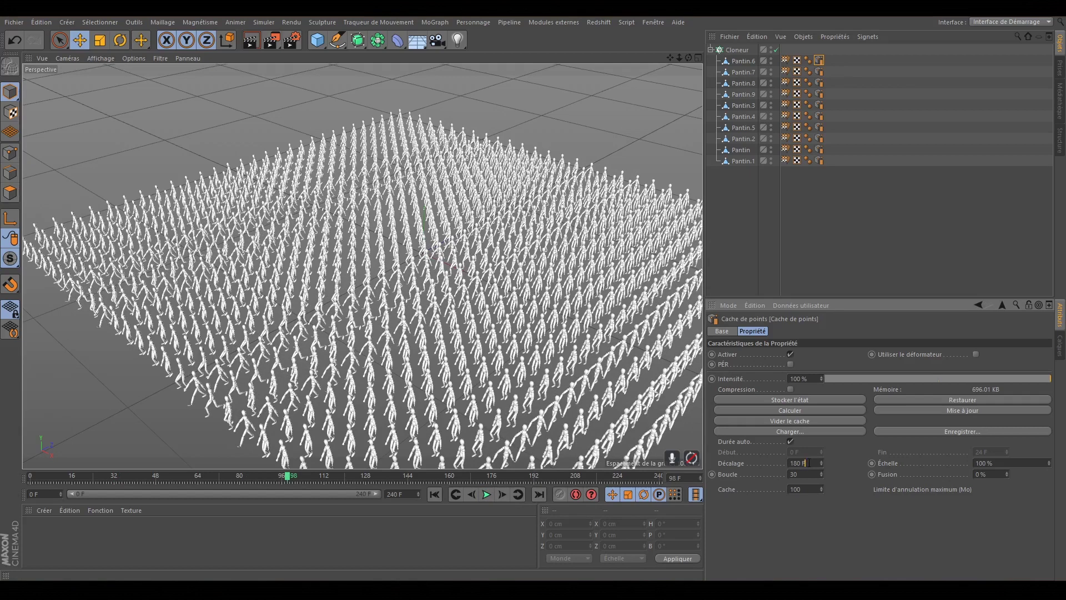
Step: Make Pantin.6's offset negative, set Pantin.7 to -140 F and make Pantin.8's negative
click(792, 462)
key(Return)
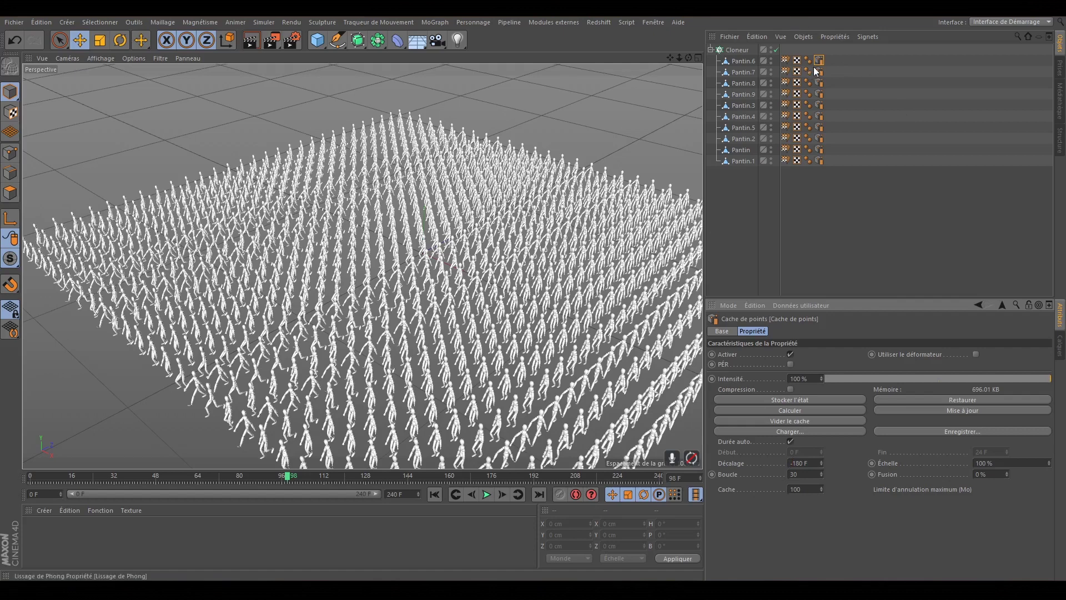
click(820, 71)
click(791, 463)
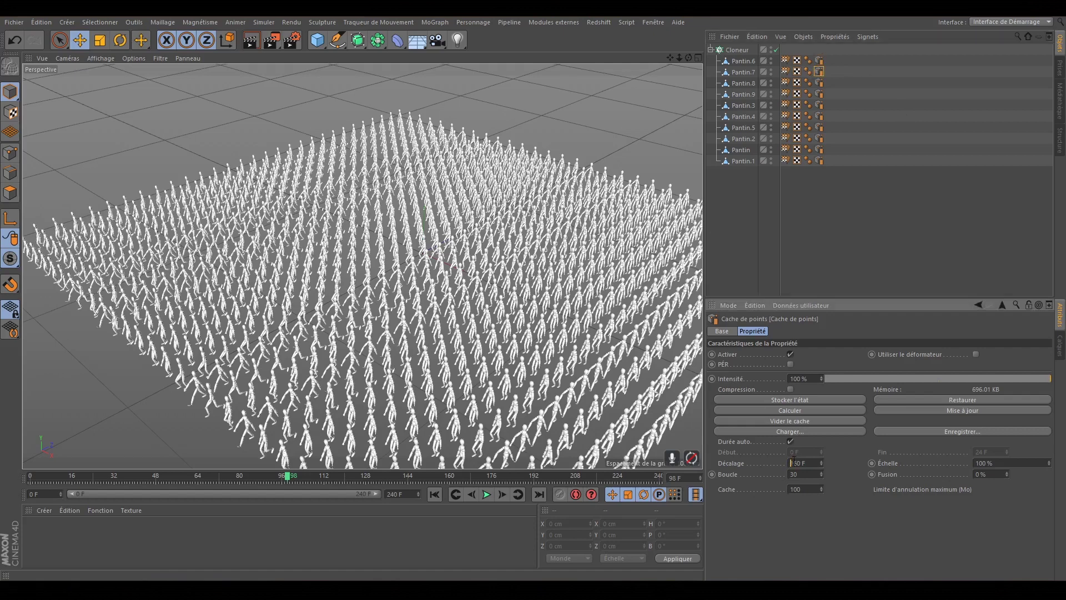
text(140)
key(Return)
click(819, 83)
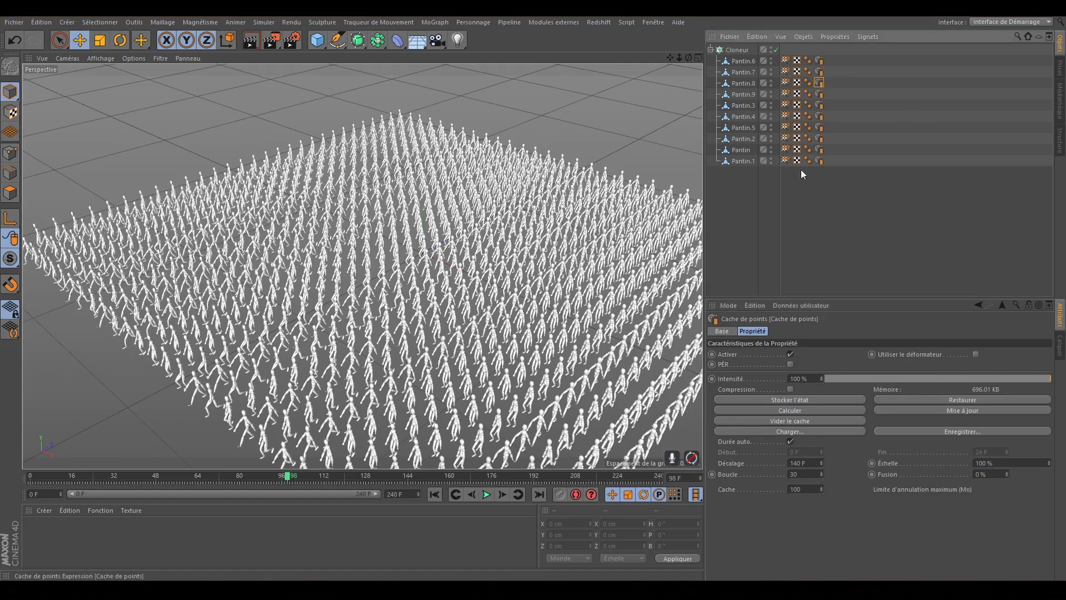
click(791, 463)
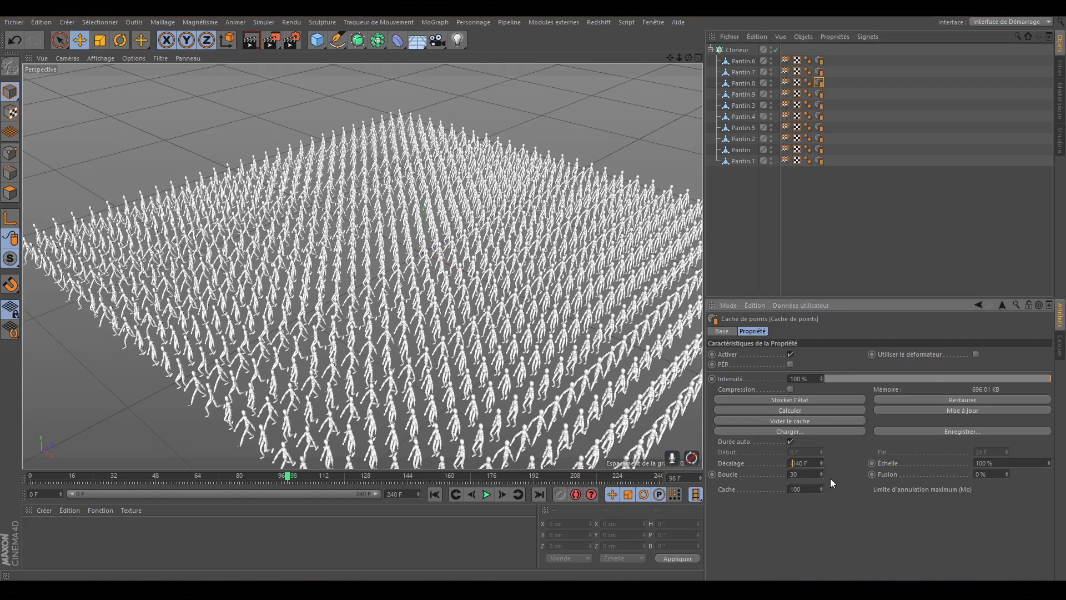
text(-)
key(Return)
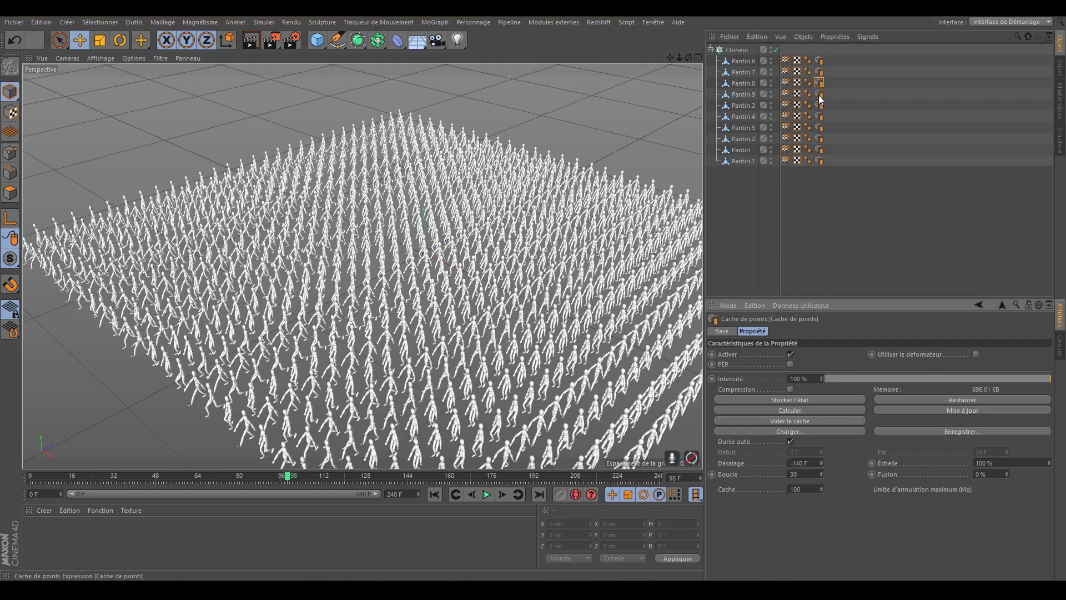
Step: Set Pantin.9's offset to -120 F, edit Pantin.3's to 80, and make Pantin.4's -80 F
click(819, 93)
click(791, 462)
text(-)
key(Return)
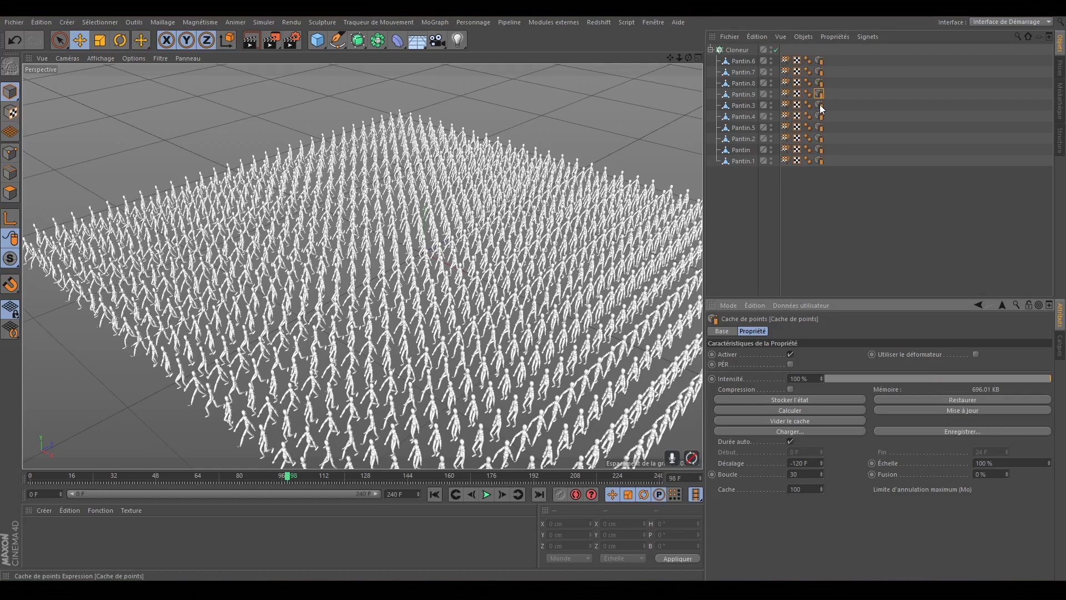
click(819, 105)
click(791, 462)
text(80)
key(Return)
click(820, 116)
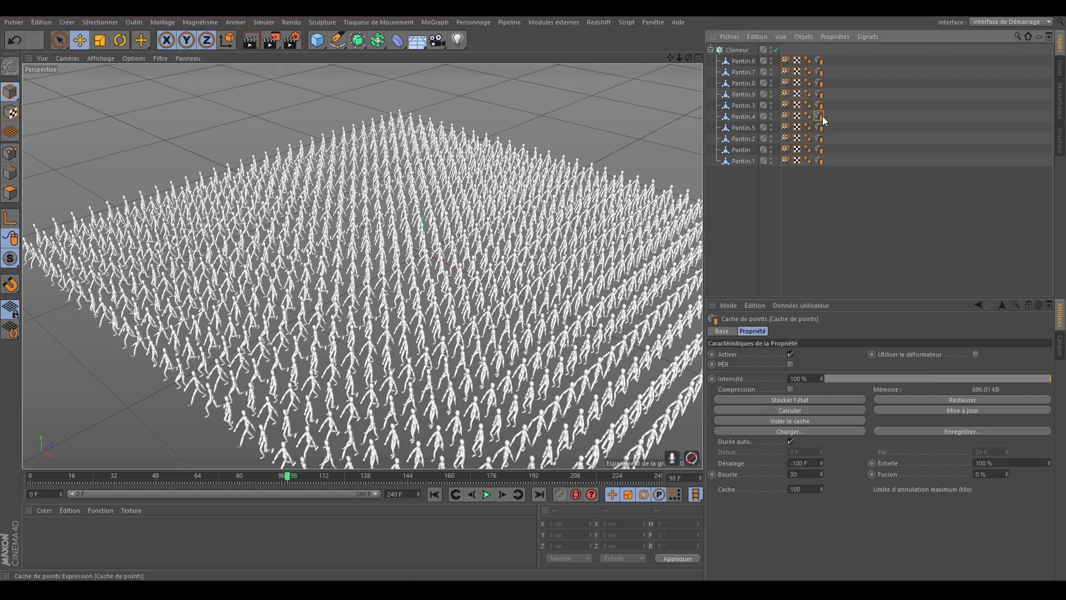
click(791, 463)
text(-)
key(Return)
Step: Make Pantin.5's offset negative and set Pantin.2's to -40 F
click(820, 127)
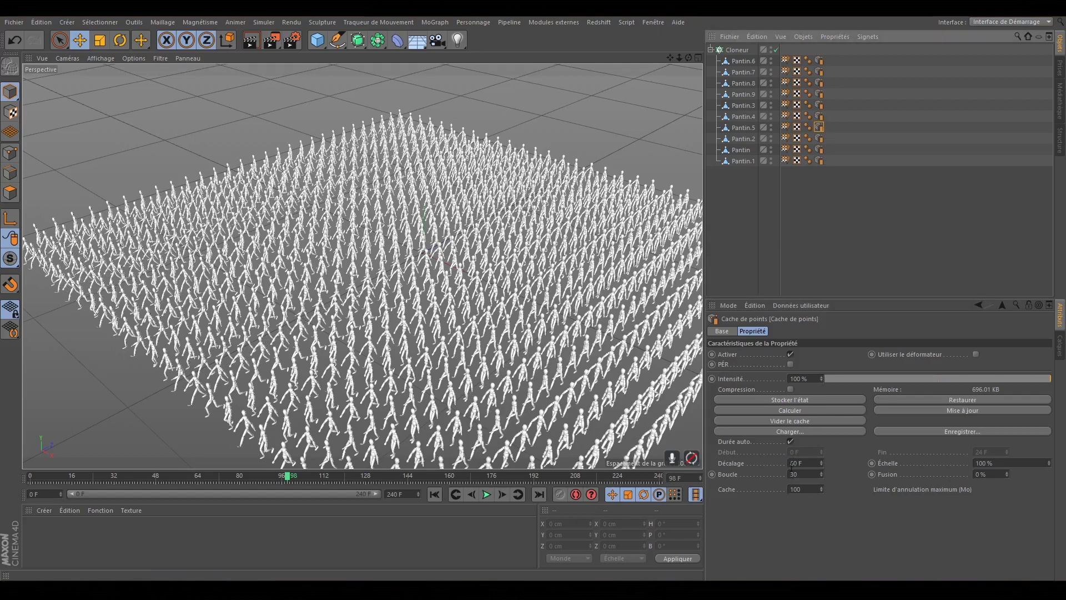
click(791, 464)
text(-)
key(Return)
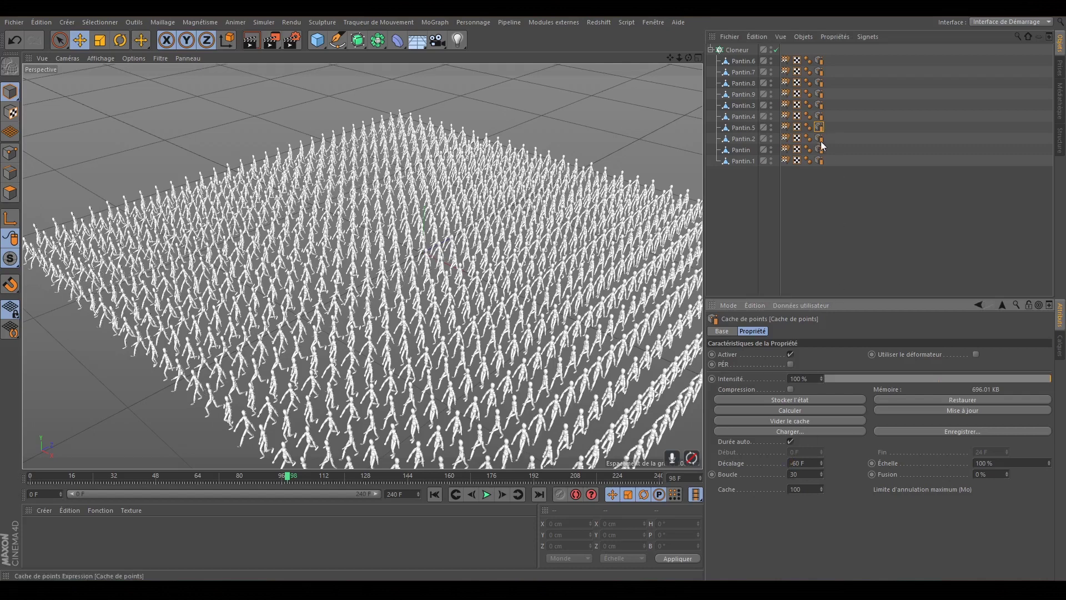
click(819, 139)
click(791, 464)
text(-)
key(Return)
Step: Set Pantin's offset to -20 F and replay the crowd walk from frame 0
click(820, 149)
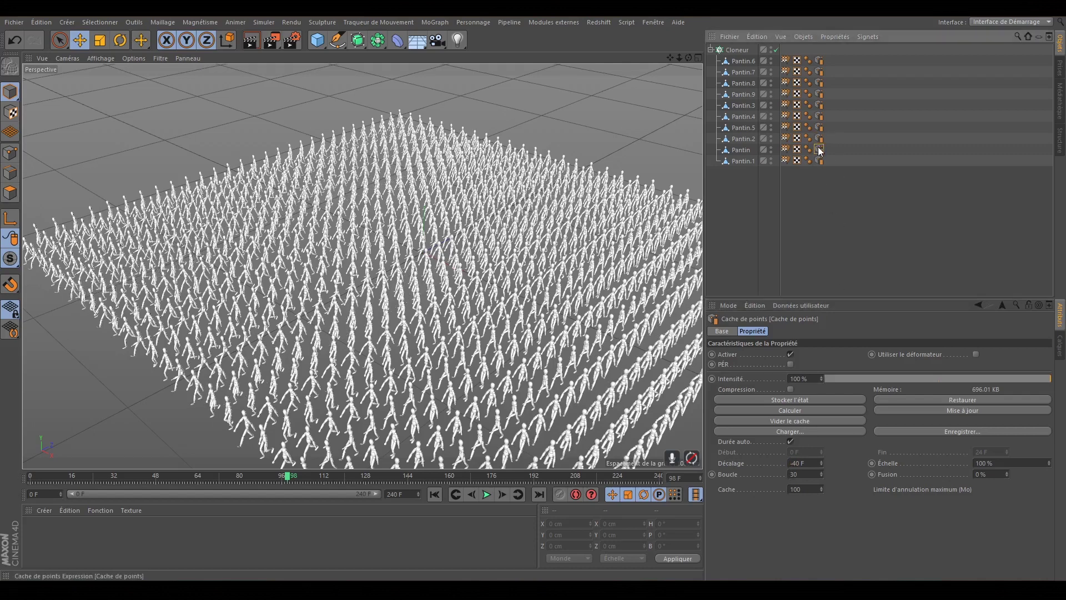
click(792, 464)
text(-)
key(Return)
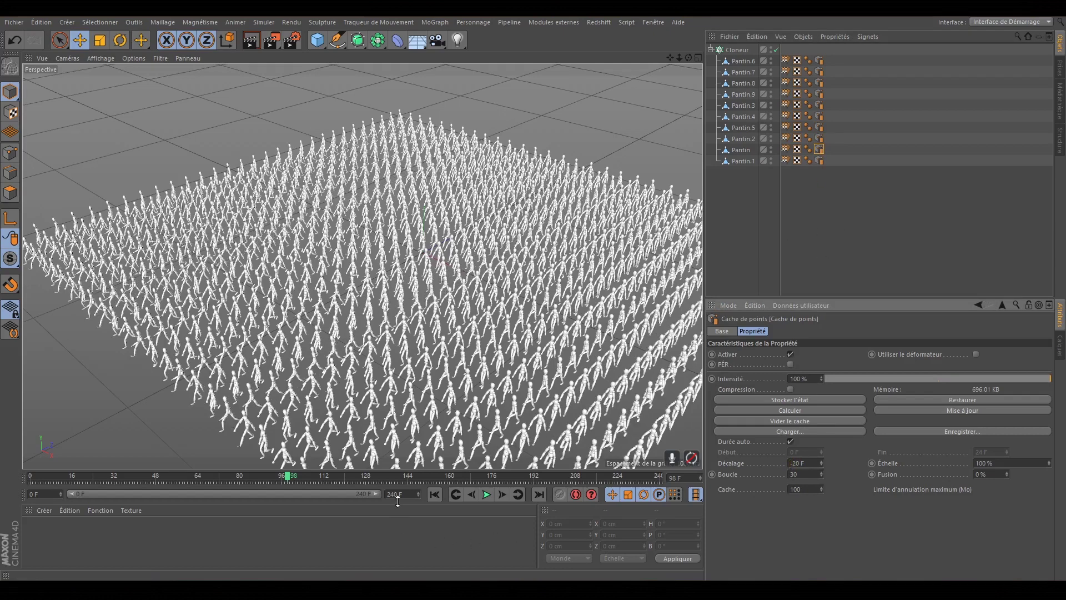
click(436, 494)
click(487, 494)
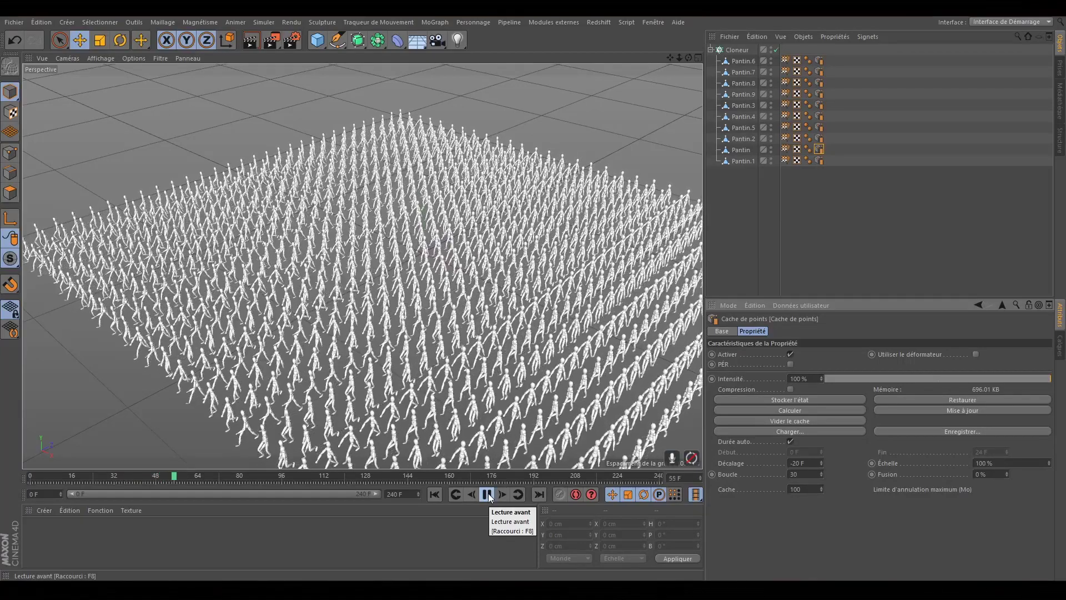
Step: Pause playback at frame 65 and select the Cloneur to show its 30 × 1 × 30 grid settings
click(488, 495)
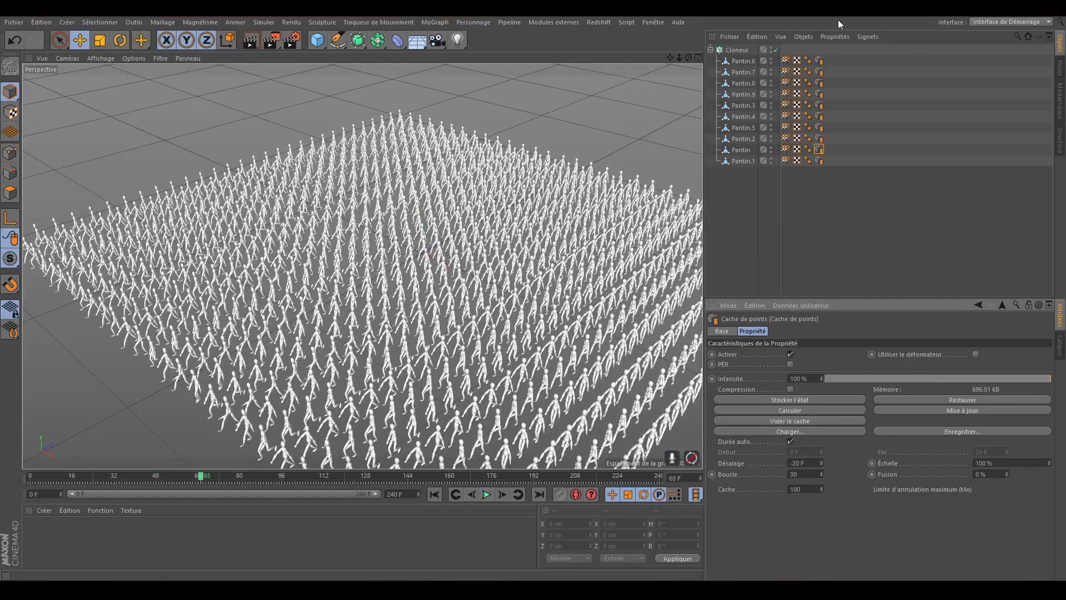
click(739, 50)
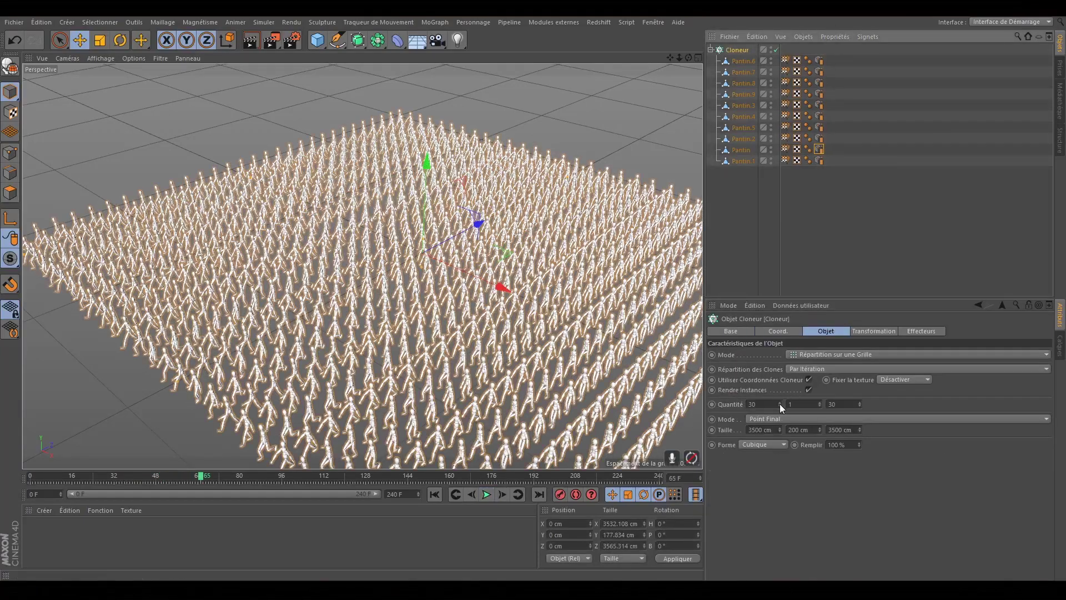
Step: Set Répartition des Clones to Aléatoire, then replay the walk and pause at frame 56
click(795, 367)
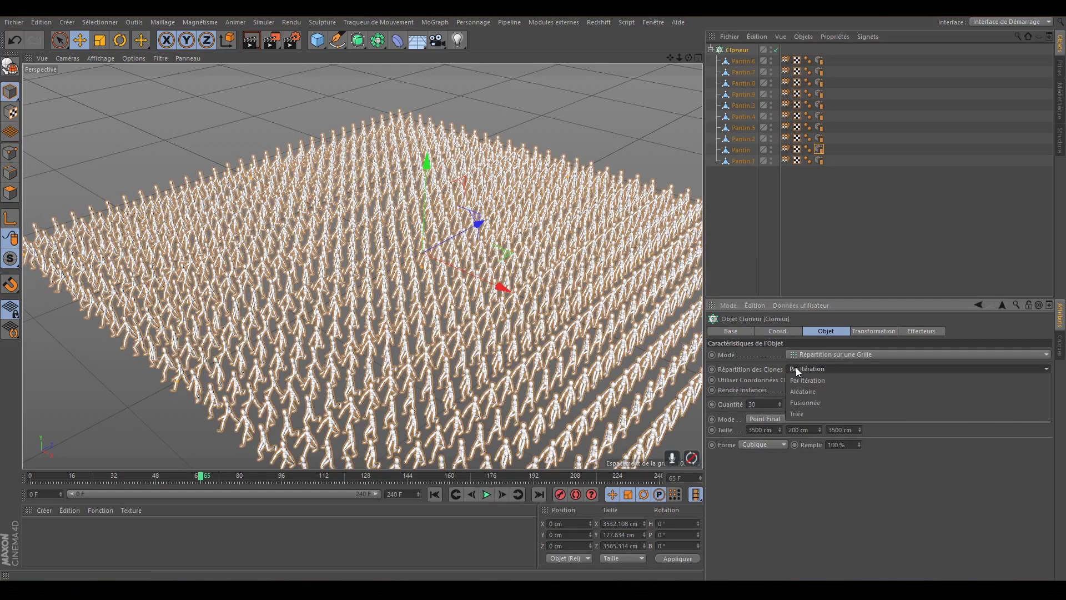
click(800, 389)
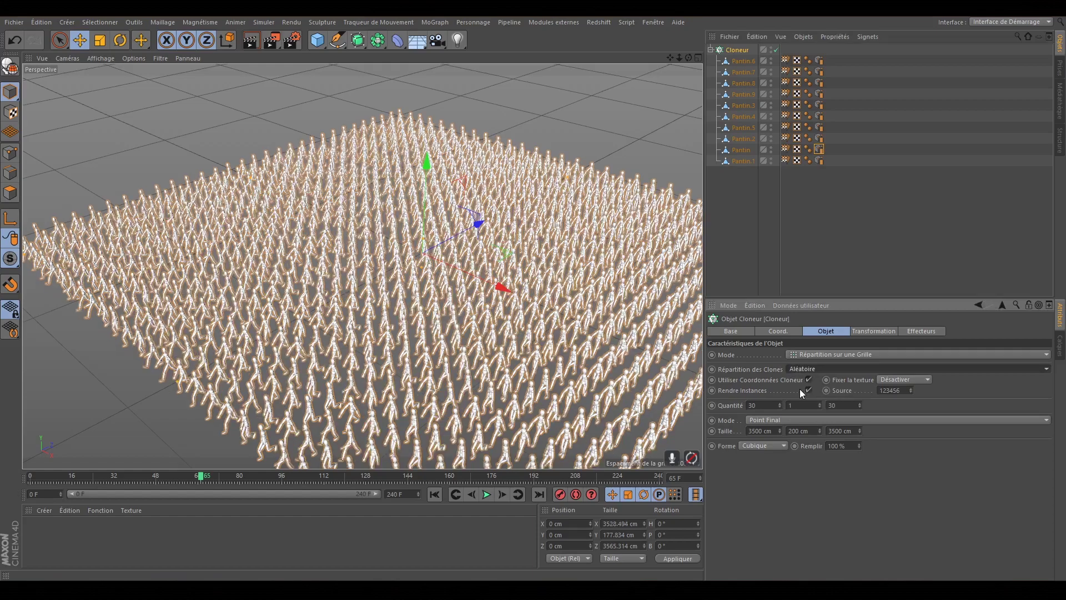
click(434, 494)
click(487, 494)
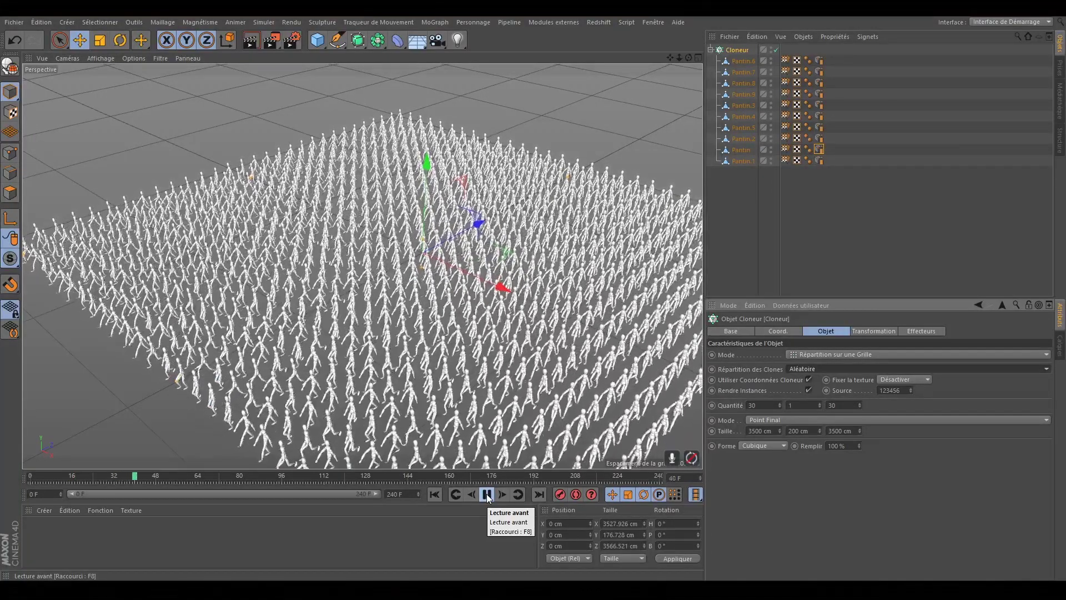
click(487, 495)
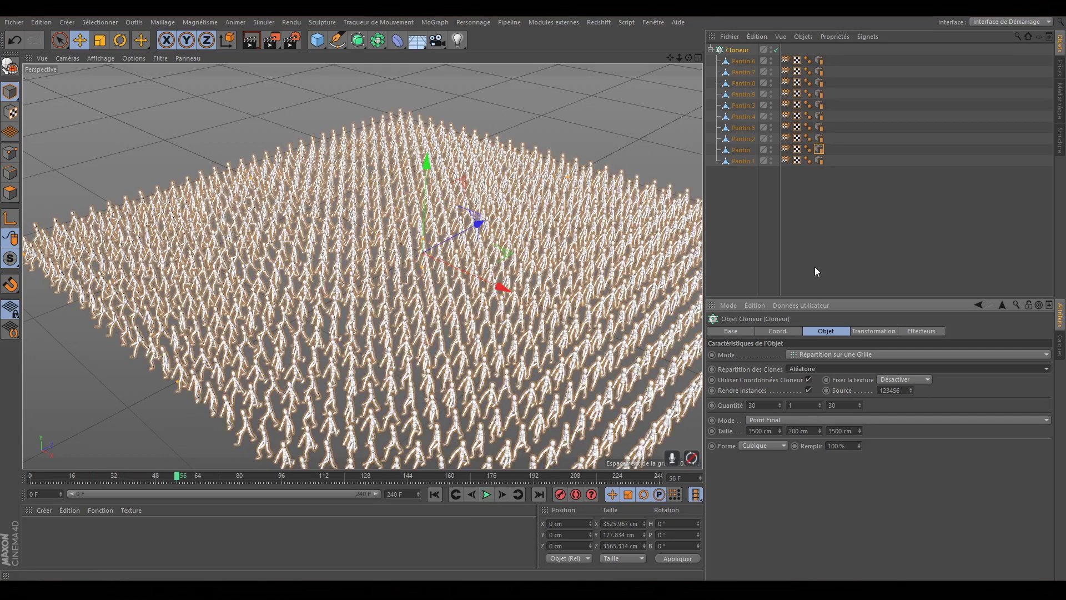
Step: Add a Randomisation effector to the Cloneur and set its P.Y to 0 cm
click(442, 21)
mouse_move(448, 38)
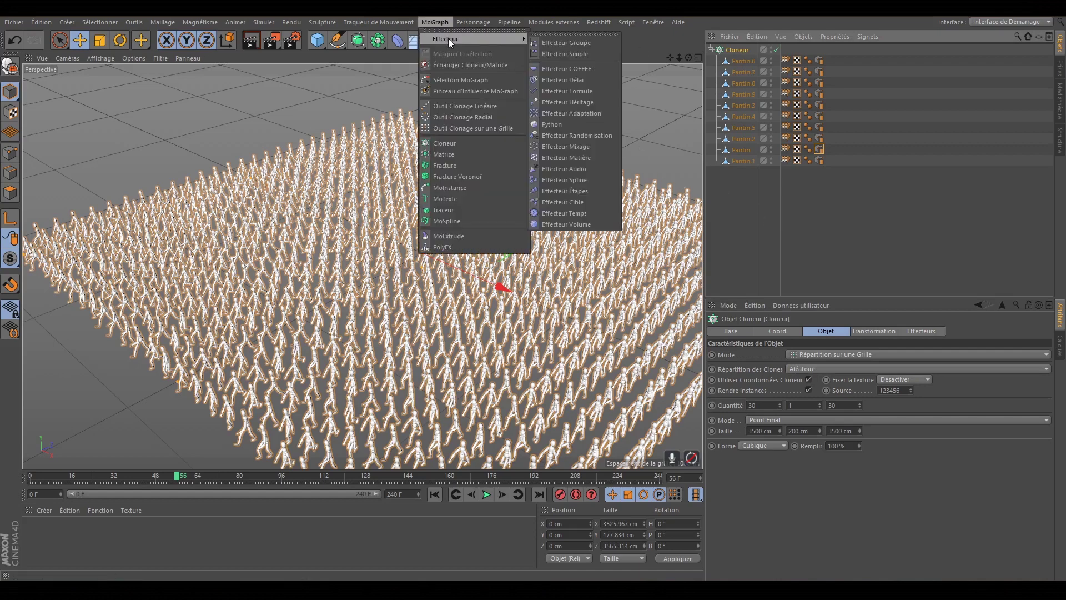
click(581, 135)
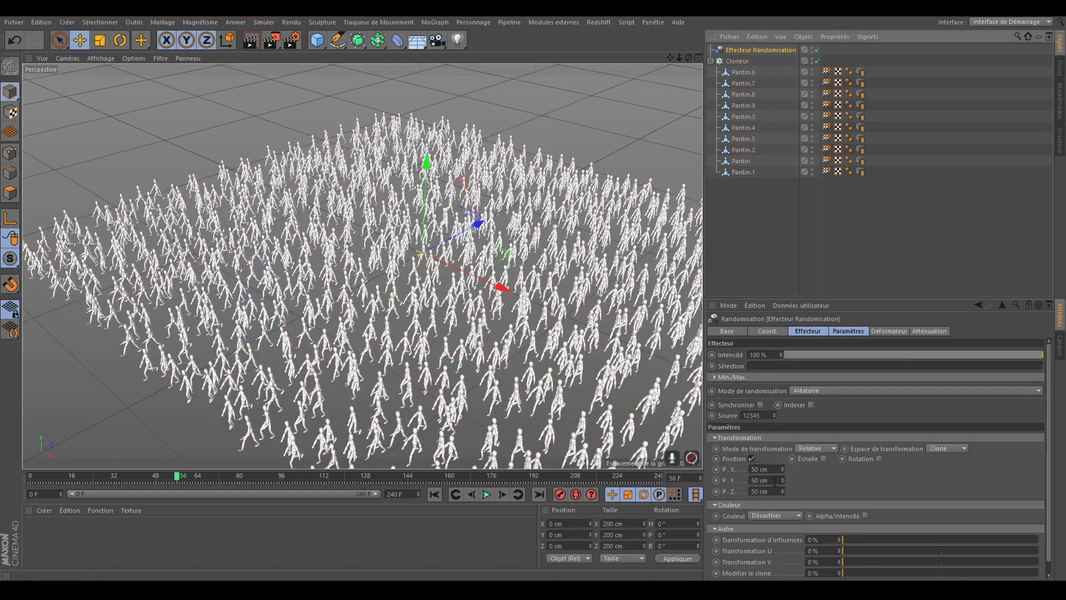
click(775, 481)
text(0)
key(Return)
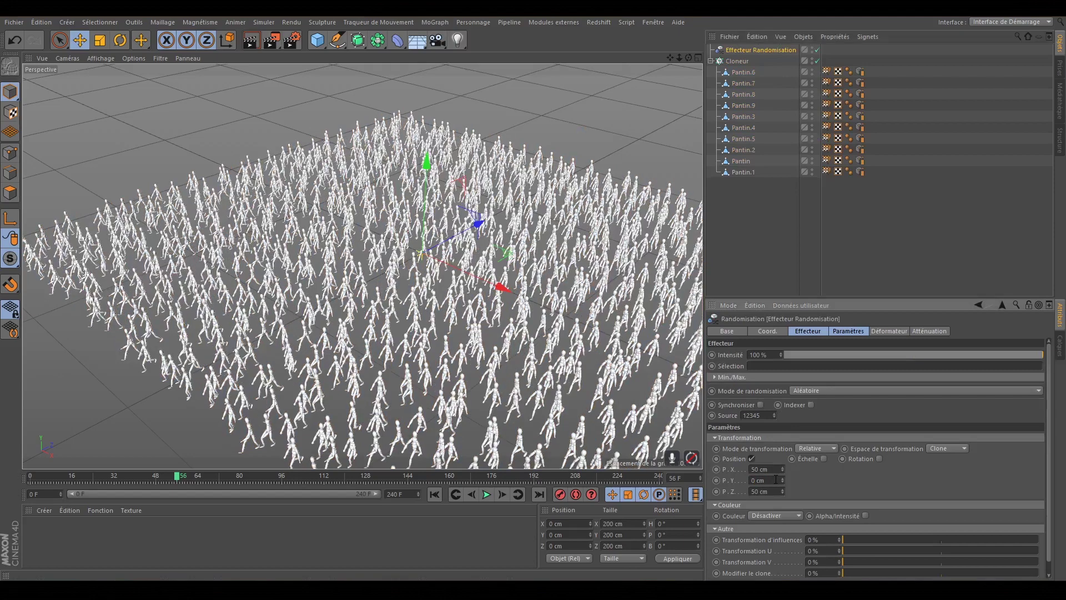
Step: Replay the randomised crowd from frame 0, viewing it from a lower, closer angle
click(435, 495)
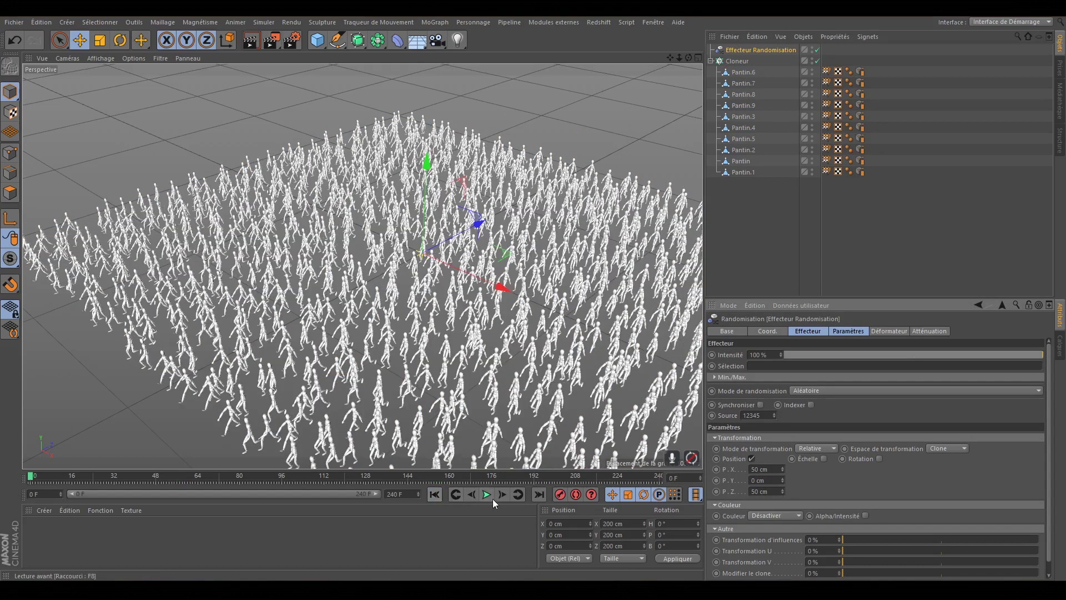
click(487, 494)
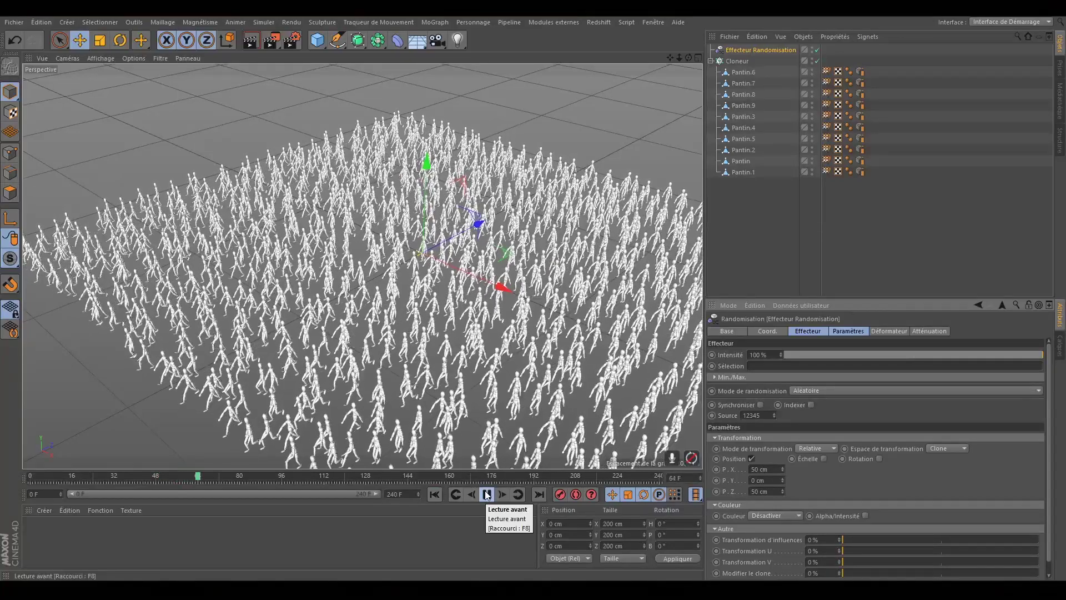
click(486, 494)
mouse_move(481, 340)
alt+mouse_down()
mouse_move(485, 329)
mouse_move(489, 346)
alt+mouse_up()
scroll(484, 328, up, 3)
drag(671, 58, 672, 34)
click(488, 494)
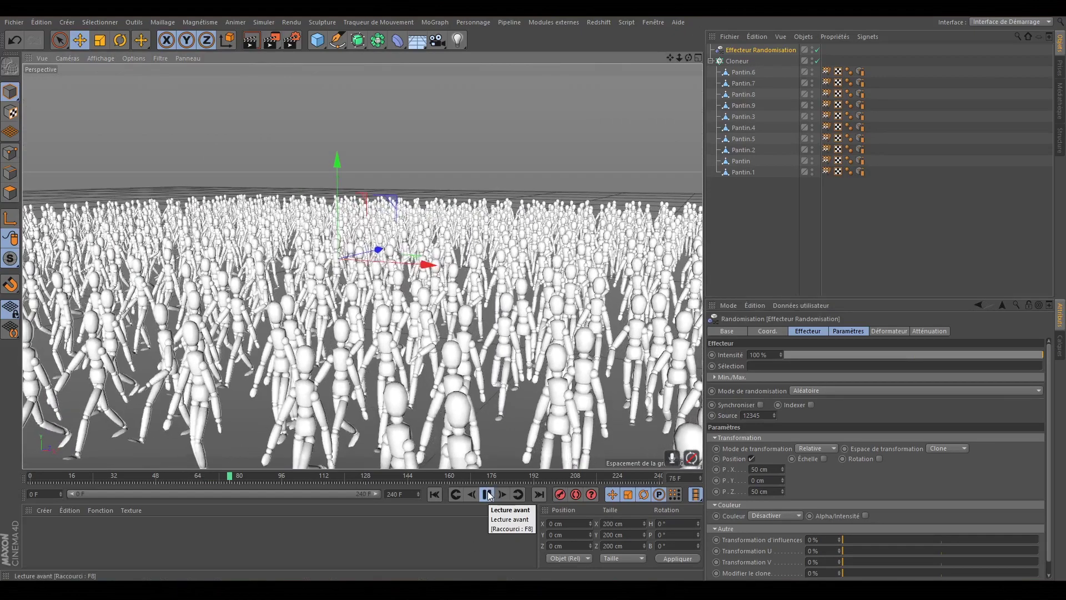
key(F8)
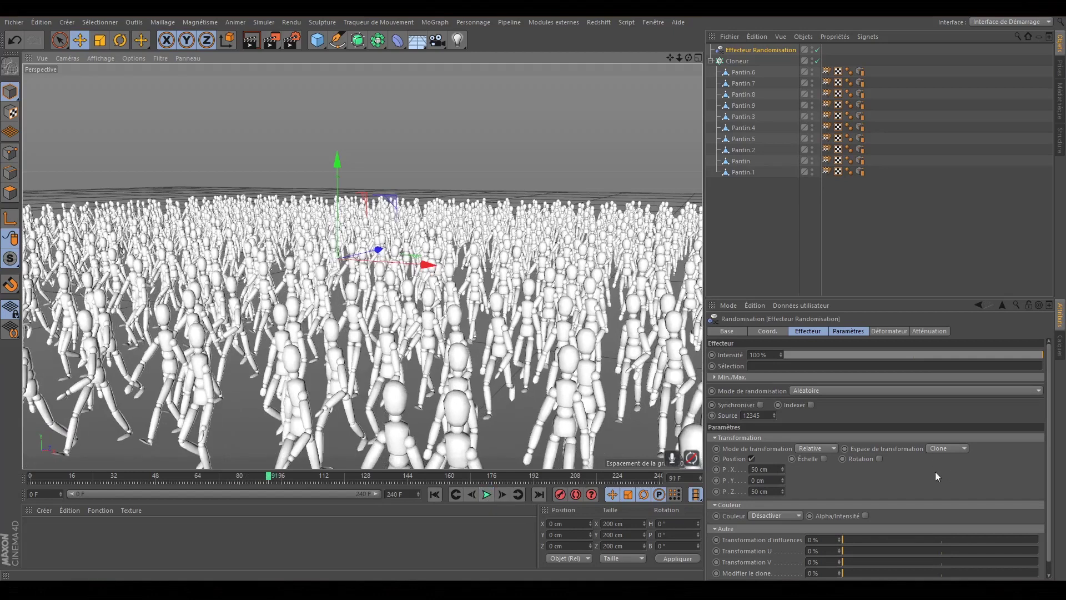
Step: Enable Échelle on the Randomisation effector with a 0.1 scale variation
click(824, 459)
click(869, 469)
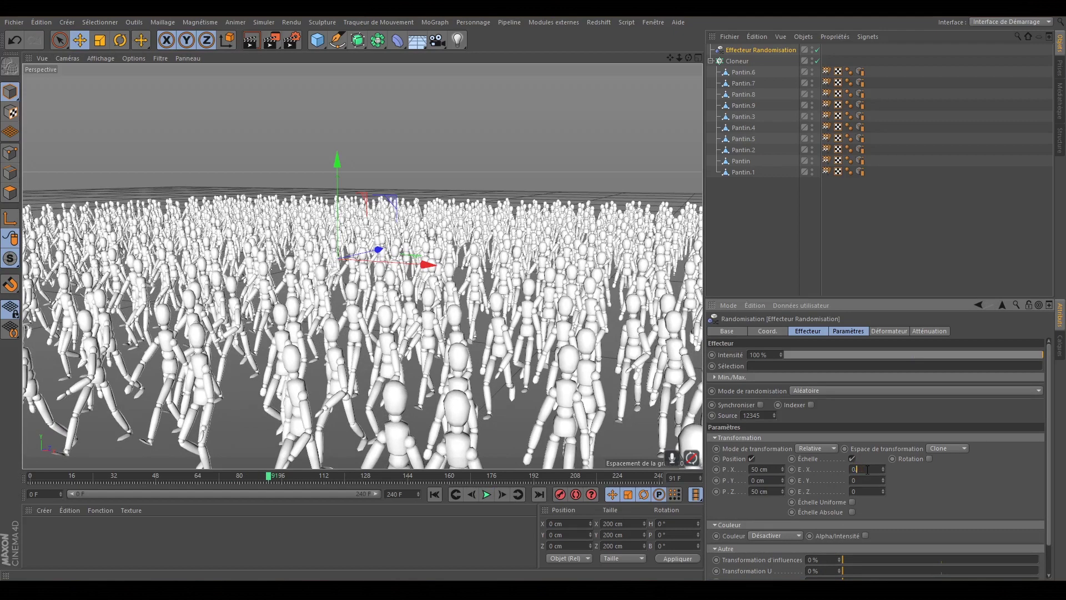
text(.1)
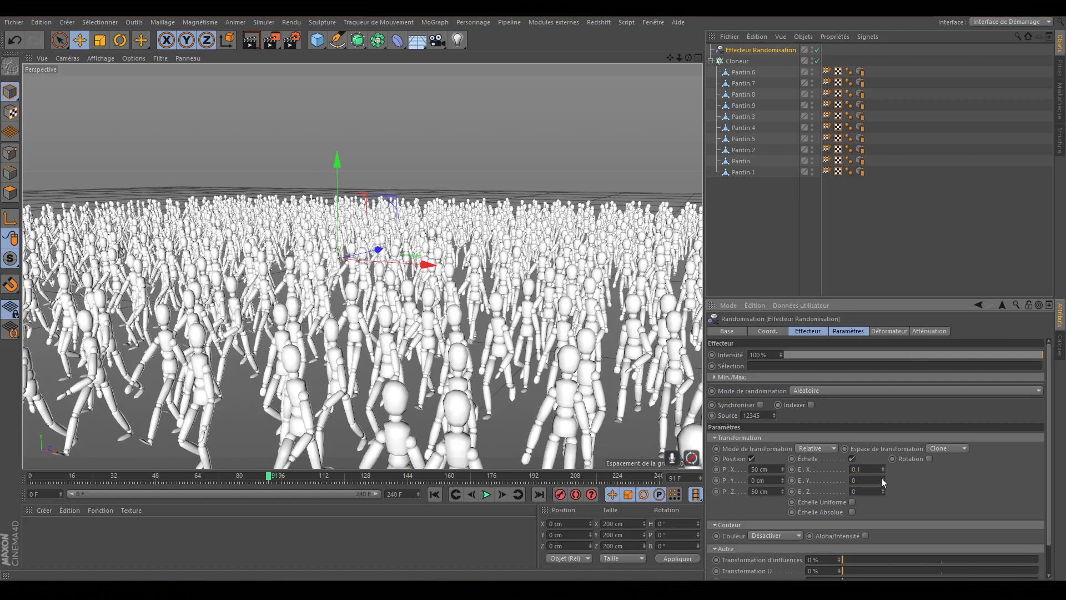
key(Tab)
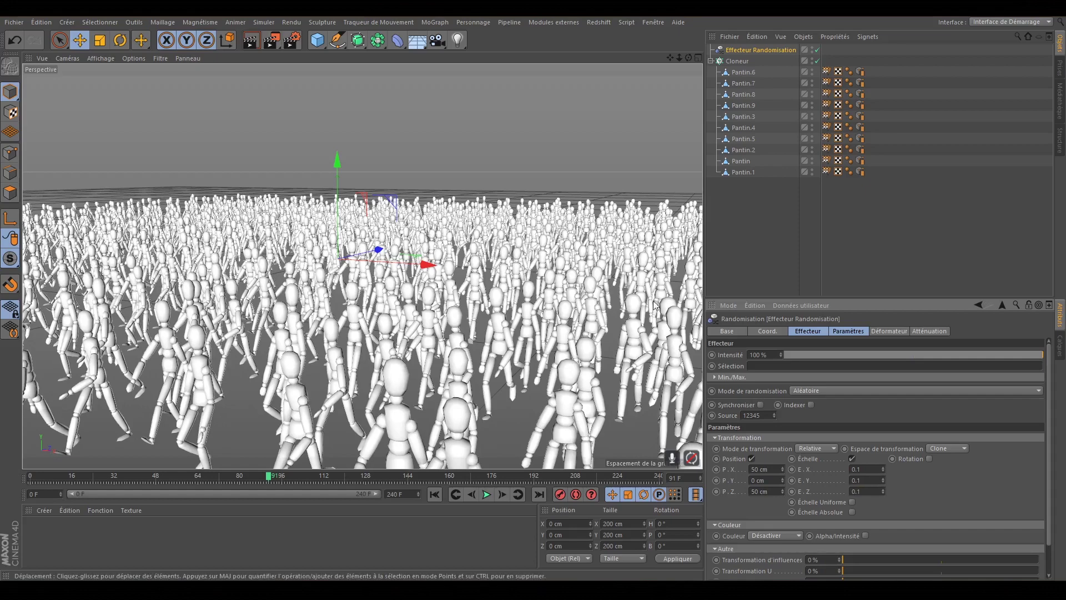
Step: Preview the size-varied crowd from frame 0 at eye level, then view it from above
alt+drag(527, 244, 525, 291)
alt+drag(494, 247, 493, 236)
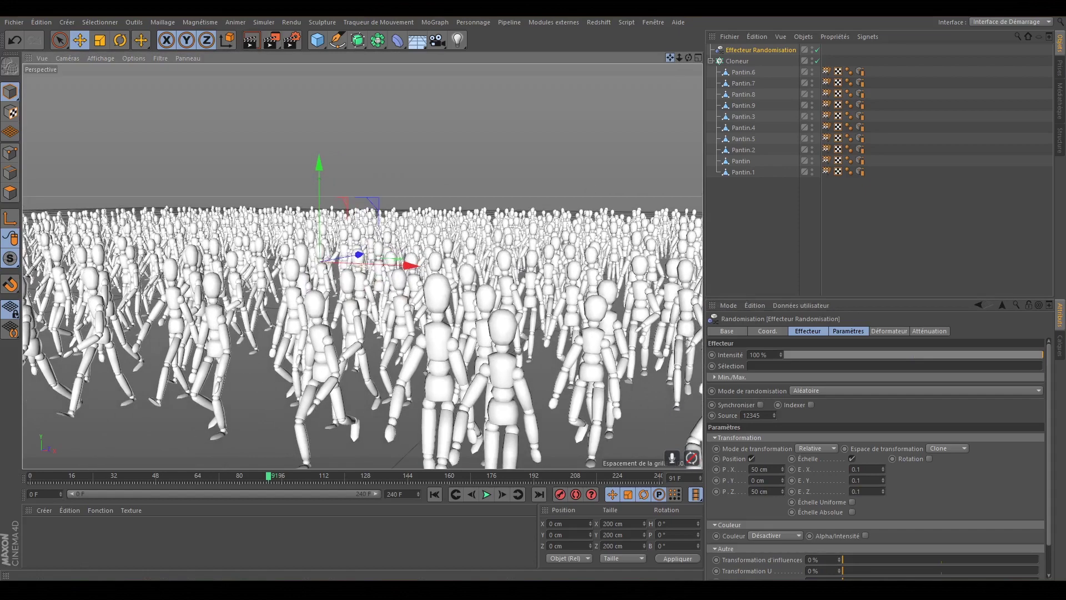
click(435, 495)
click(488, 495)
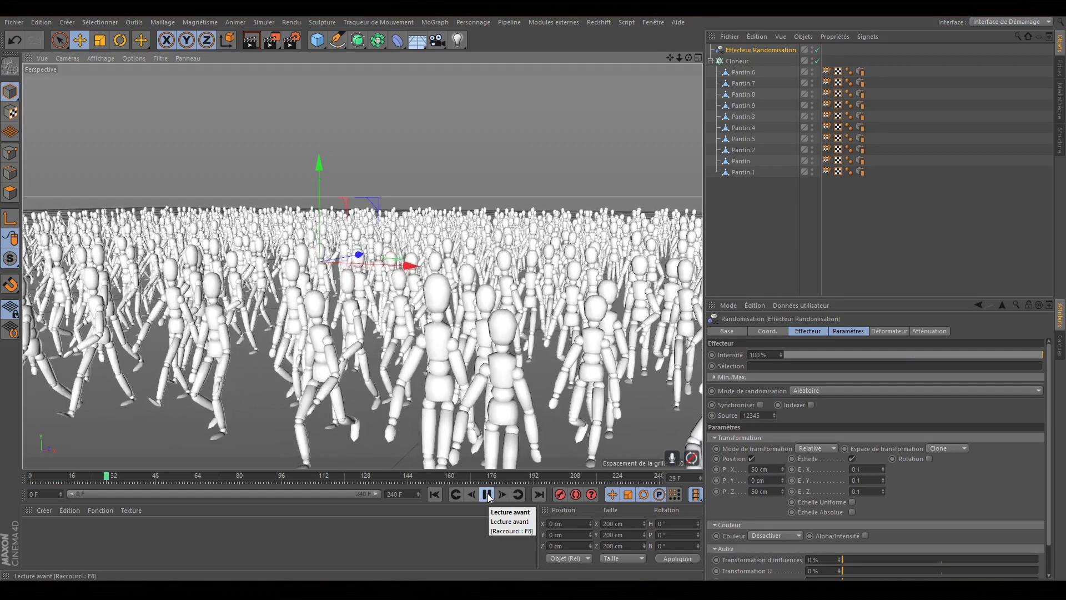
click(488, 494)
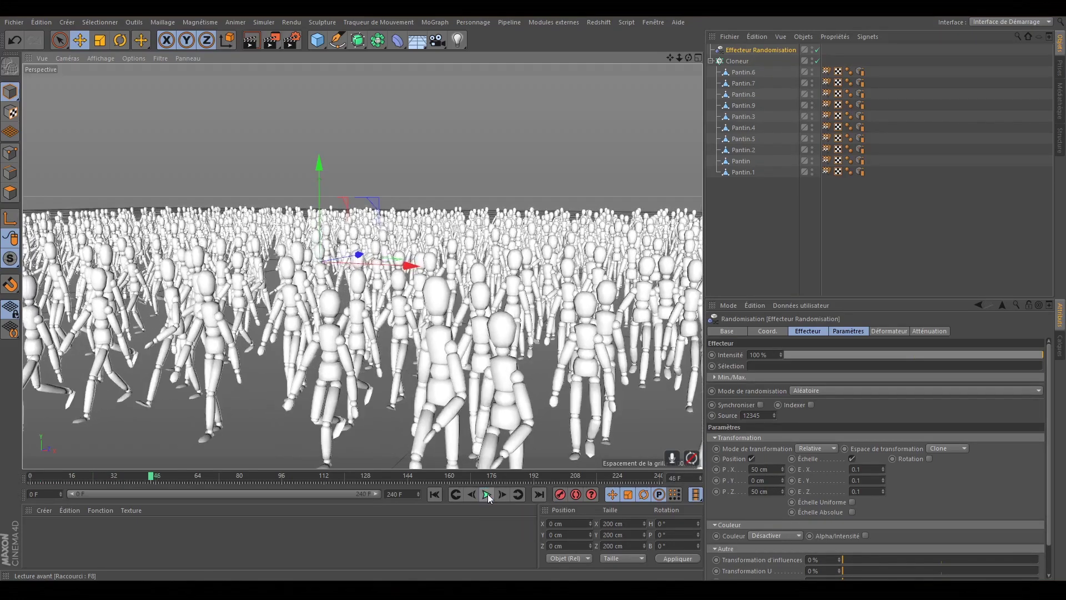
scroll(425, 329, down, 5)
alt+drag(449, 300, 503, 240)
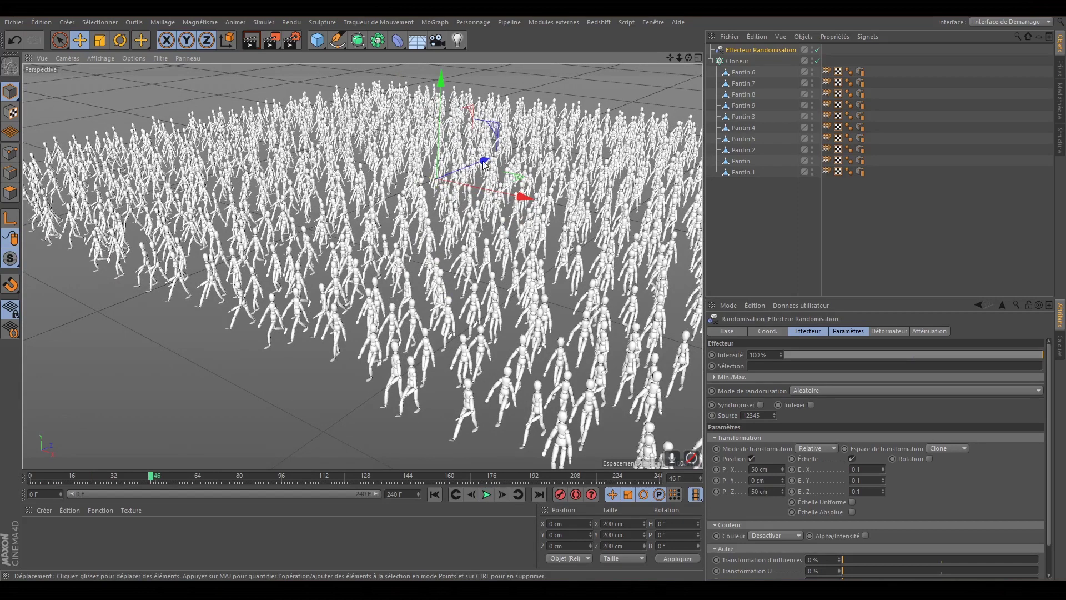
Step: Add a Temps effector to the Cloneur, switching it from Rotation to Position
click(711, 61)
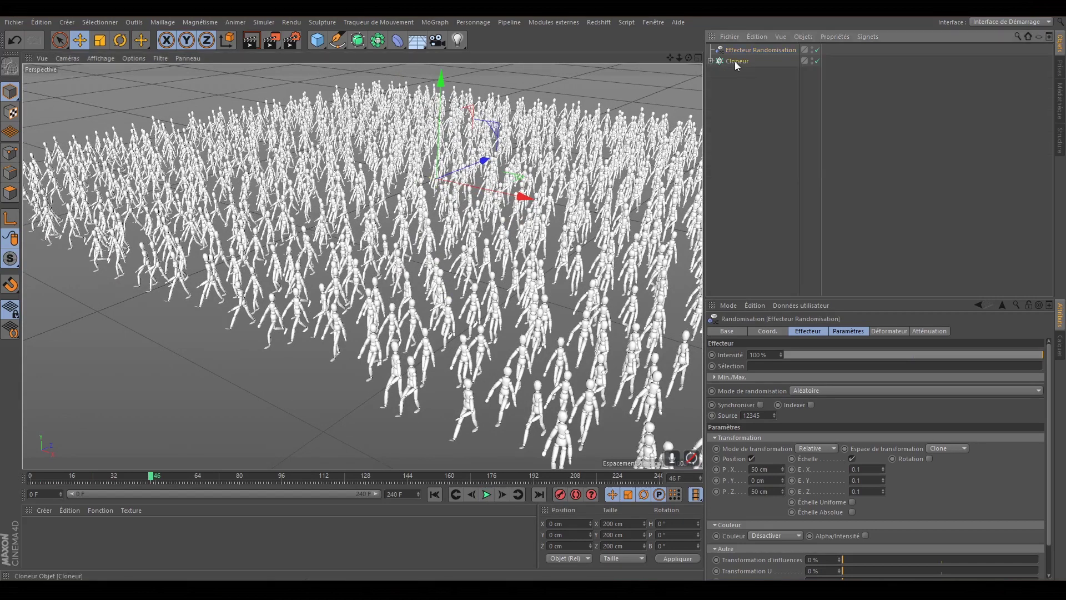
click(735, 61)
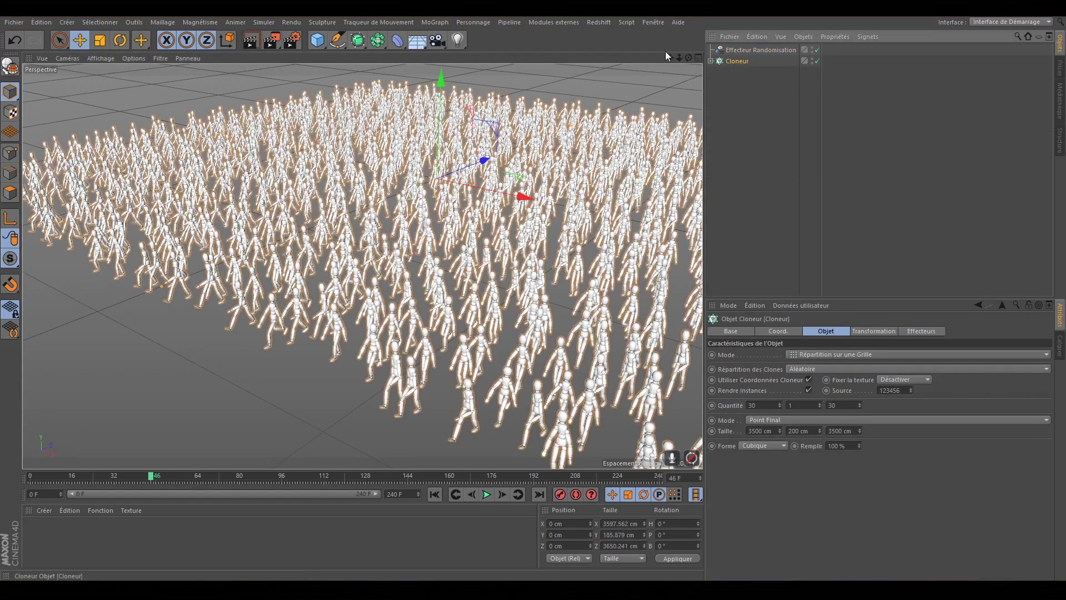
click(431, 23)
mouse_move(444, 36)
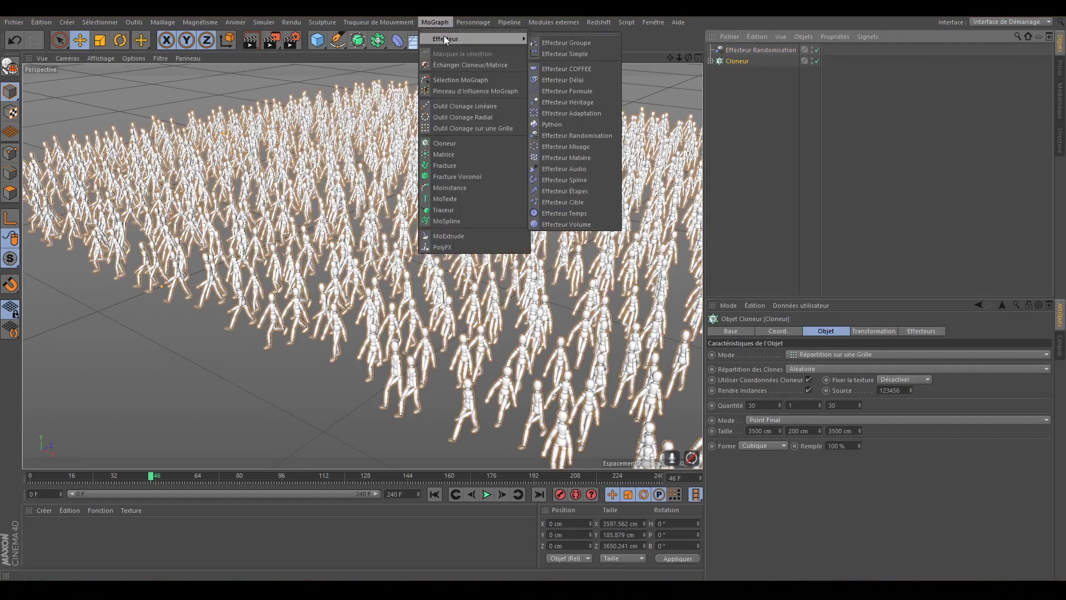
click(571, 212)
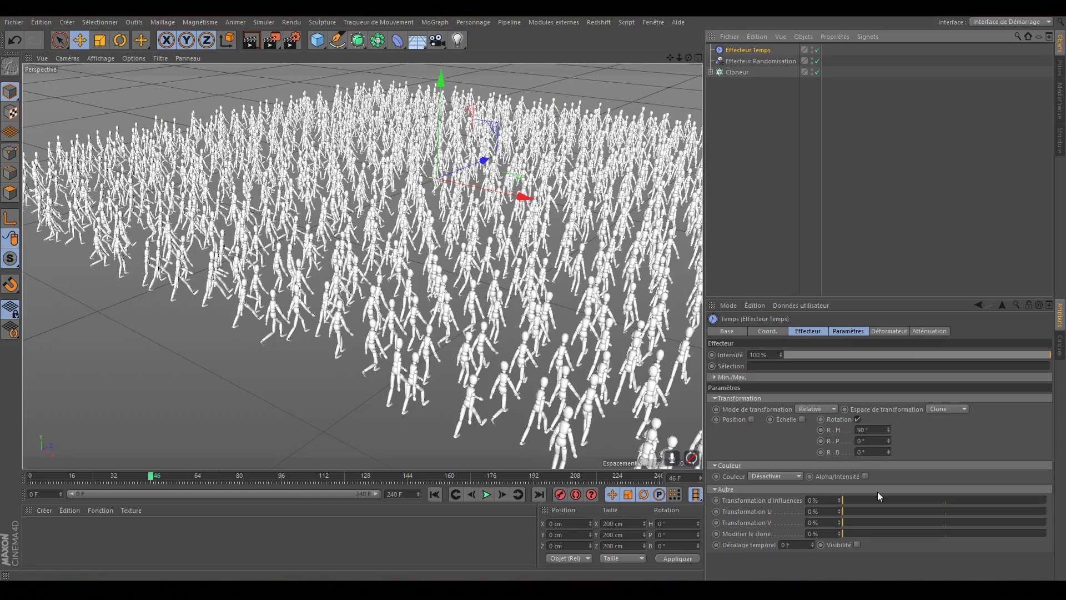
click(858, 418)
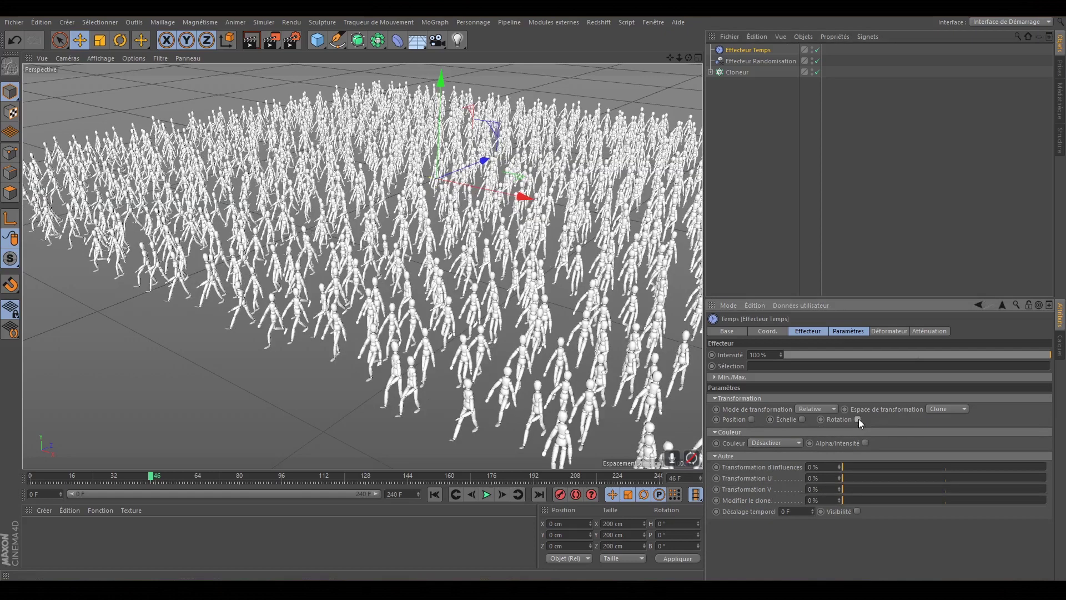
click(859, 418)
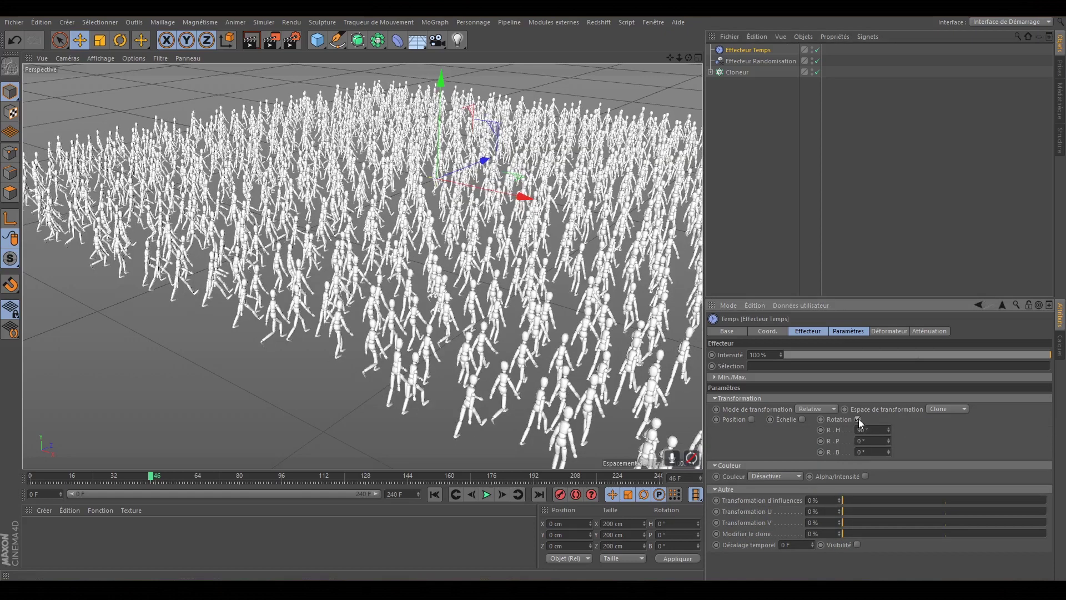
click(859, 419)
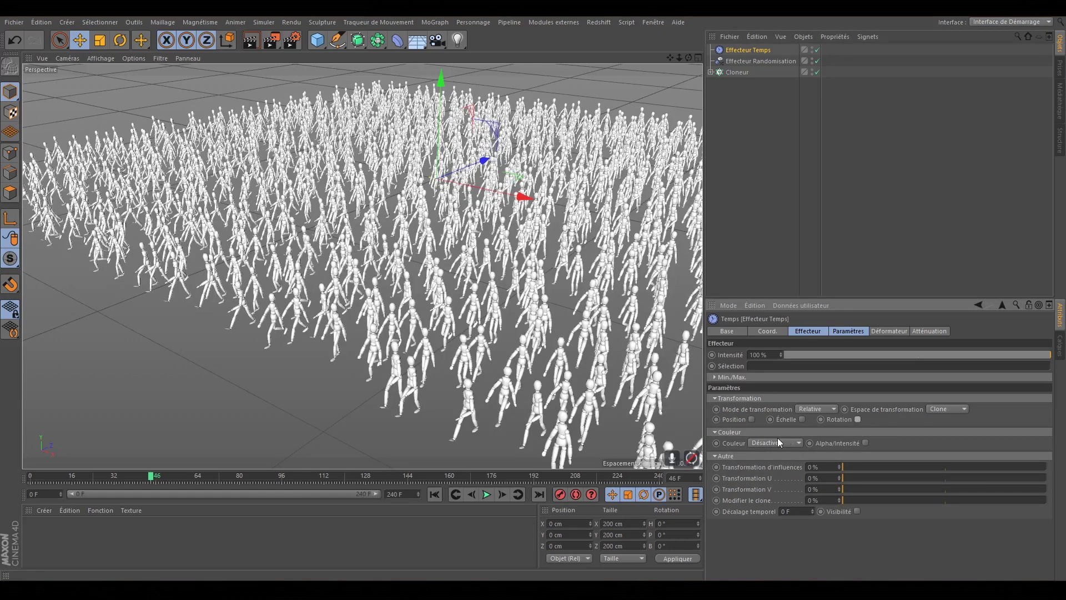
click(752, 419)
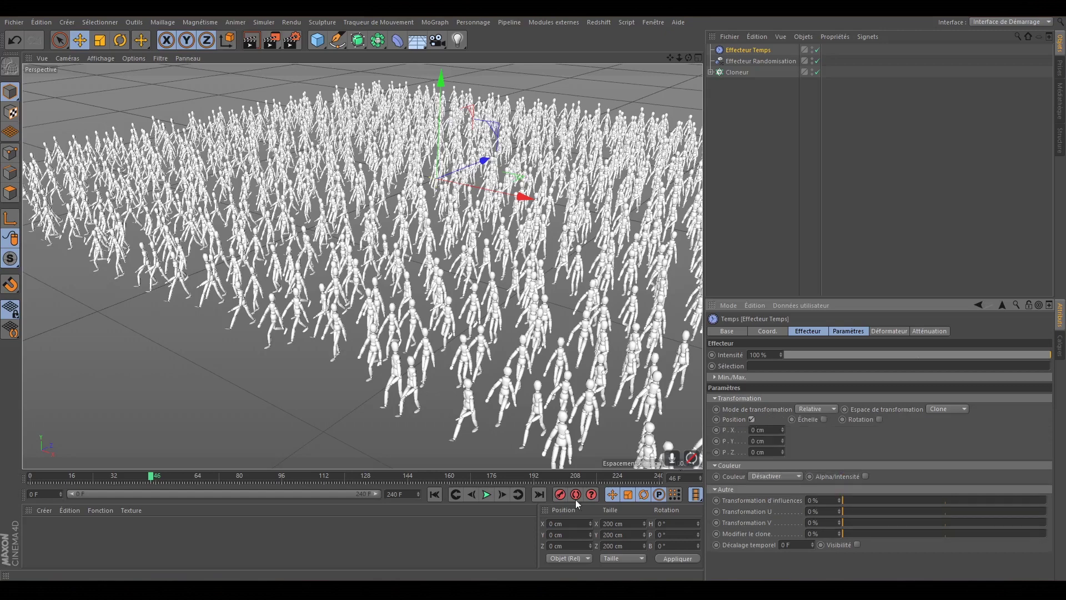
Step: Set the Temps effector's P.Z to -150 cm and replay the crowd walking forward
click(434, 496)
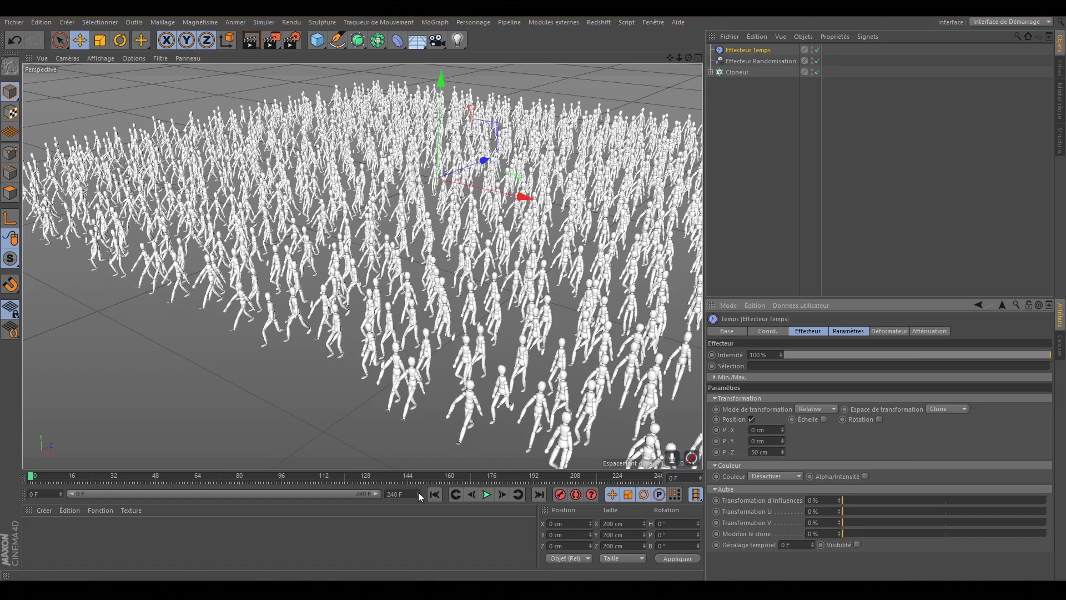
click(488, 494)
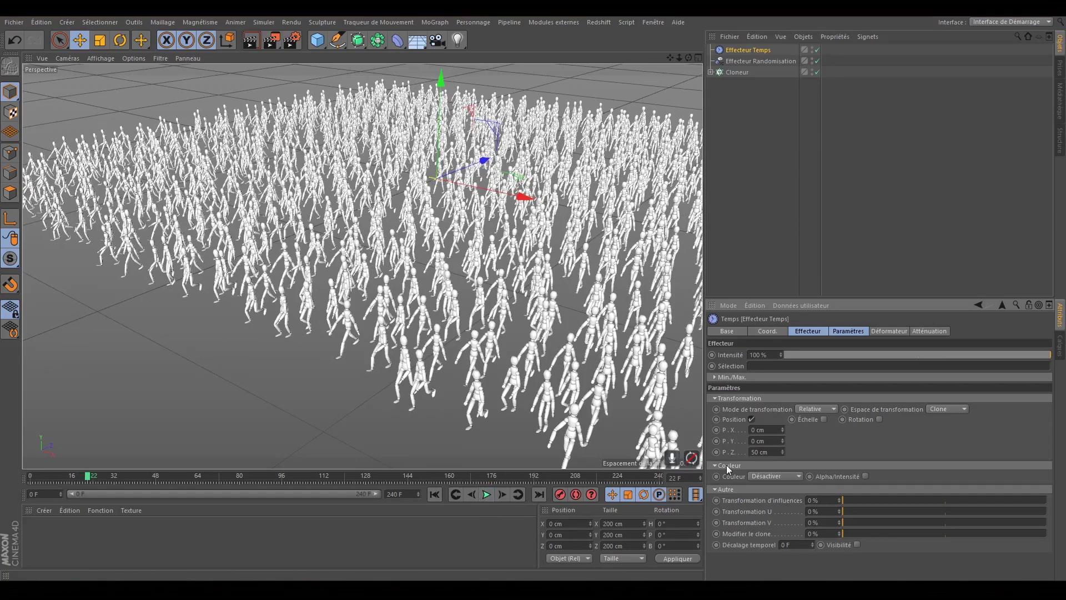
text(500)
key(Return)
key(shift+f)
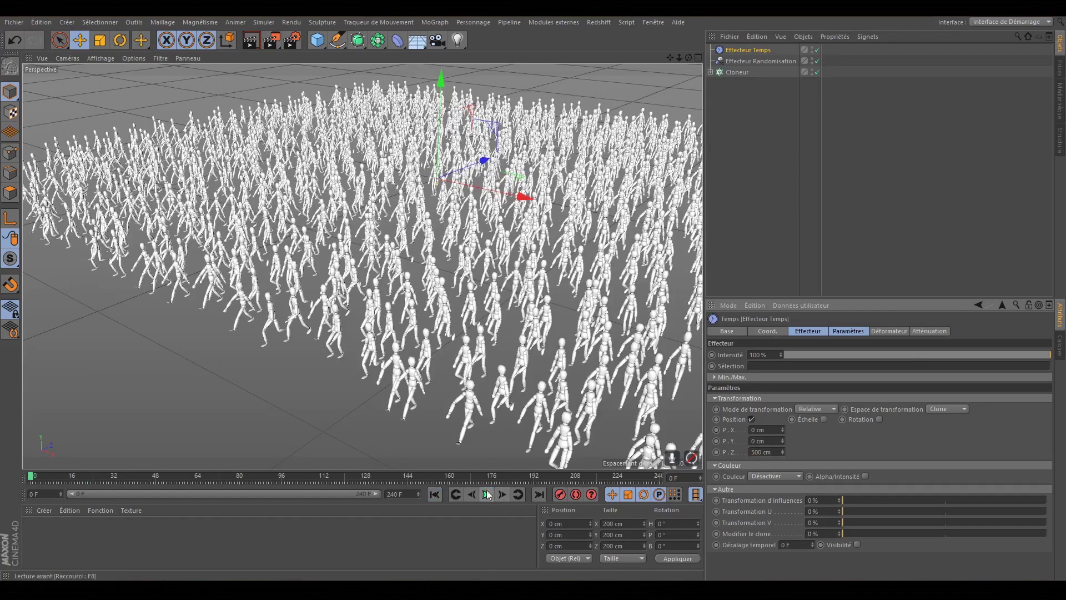
click(487, 494)
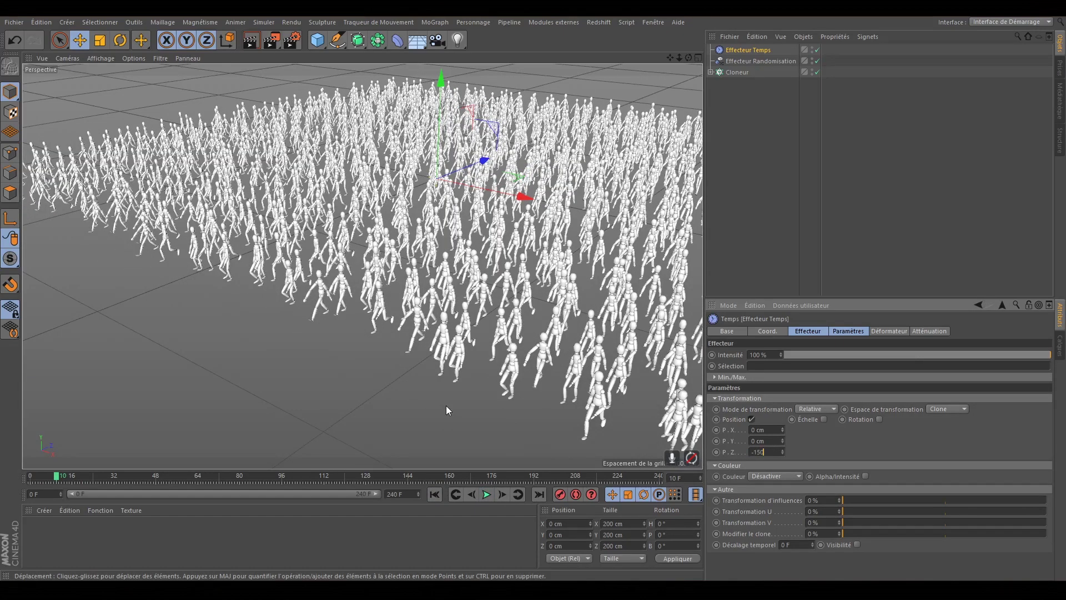
key(Return)
click(431, 494)
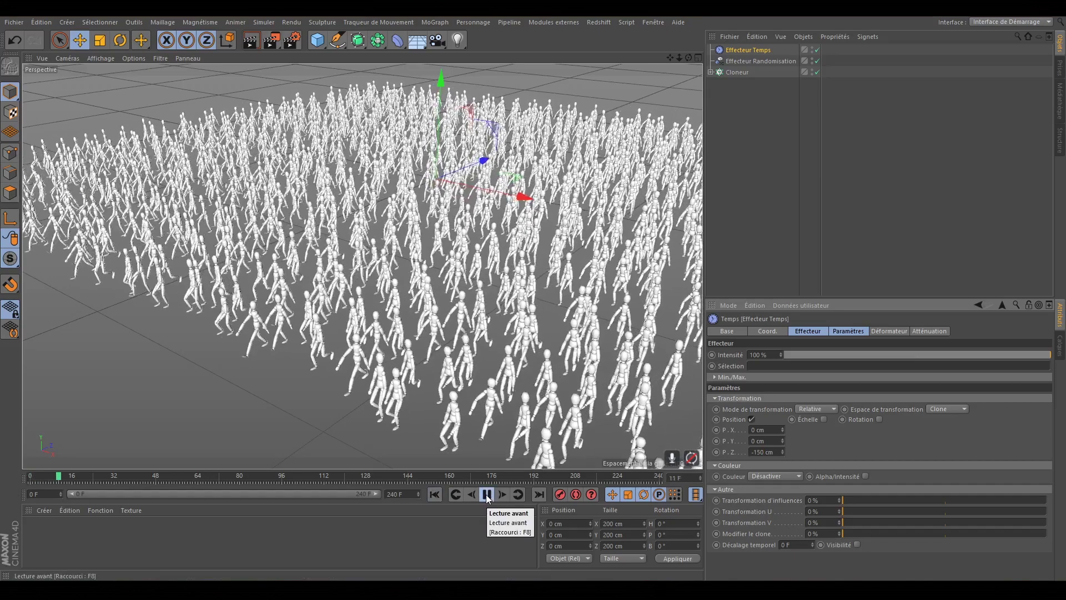
click(488, 494)
scroll(353, 424, up, 5)
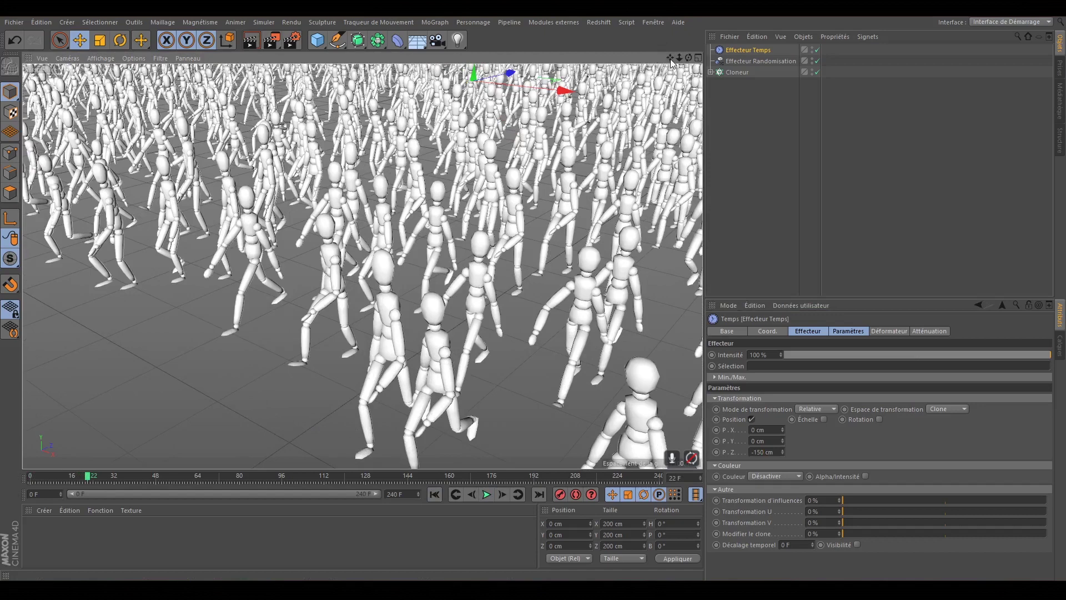
Step: Set the Temps effector's P.Z movement to -140 cm
drag(672, 63, 468, 326)
click(441, 494)
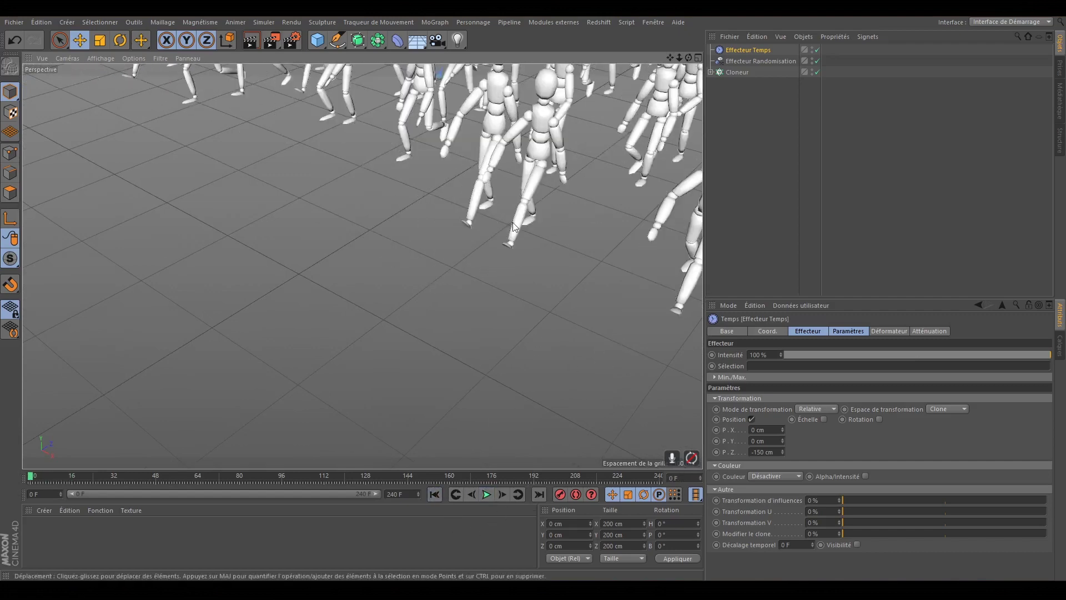
click(488, 495)
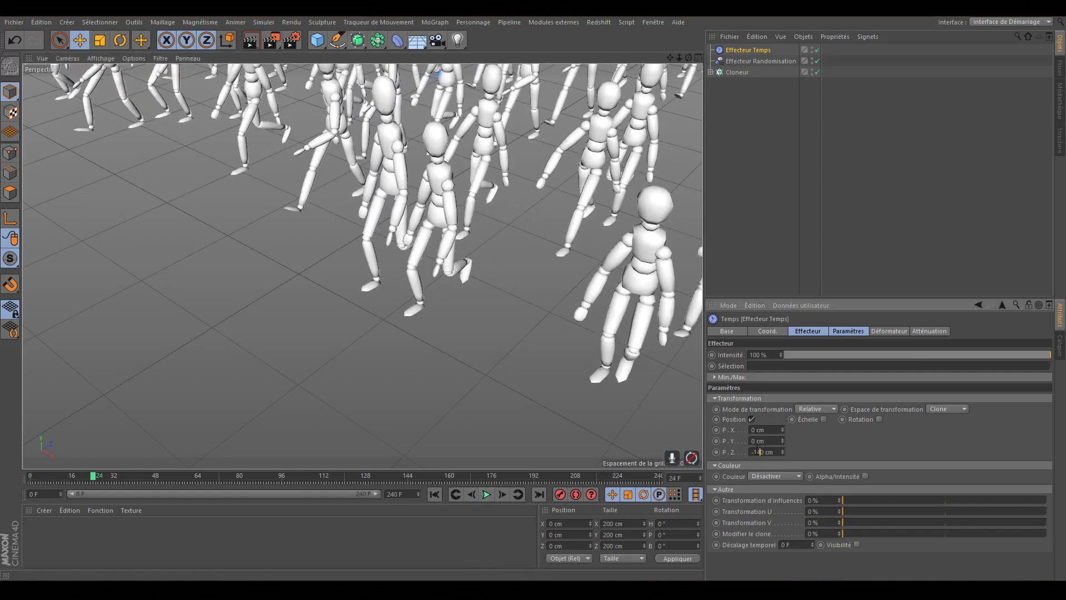
key(Return)
Step: Replay the walking crowd from frame 0 to check the stride, then rewind to frame 0
click(433, 494)
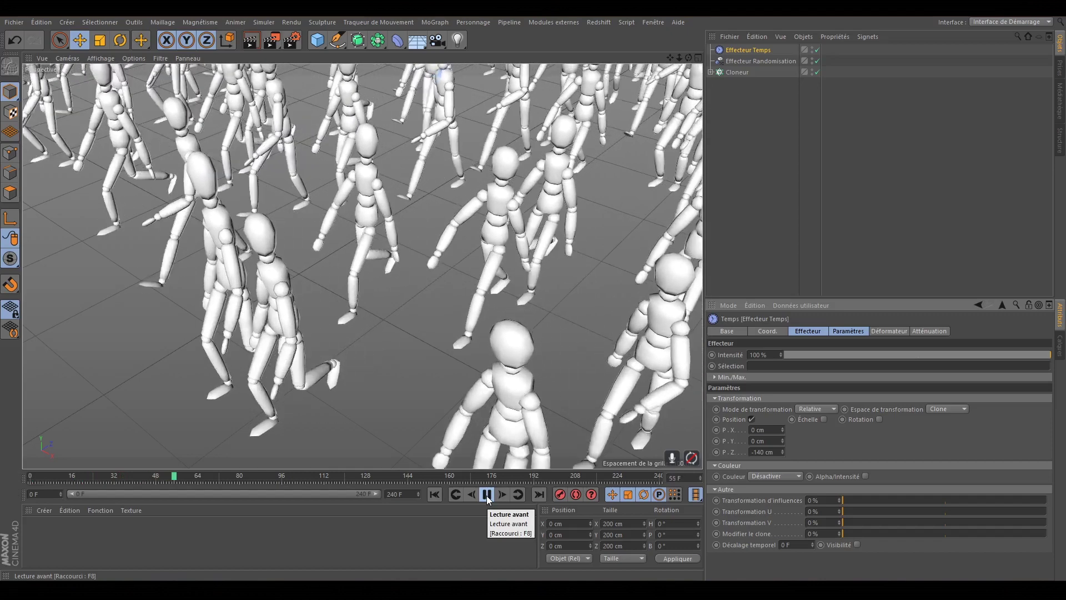
click(486, 495)
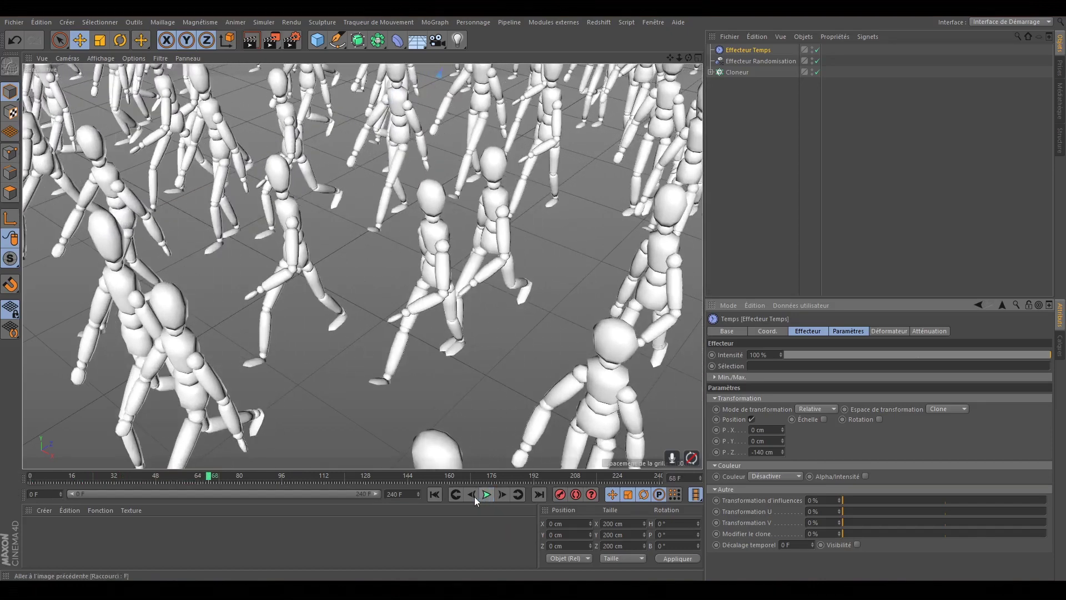
click(435, 495)
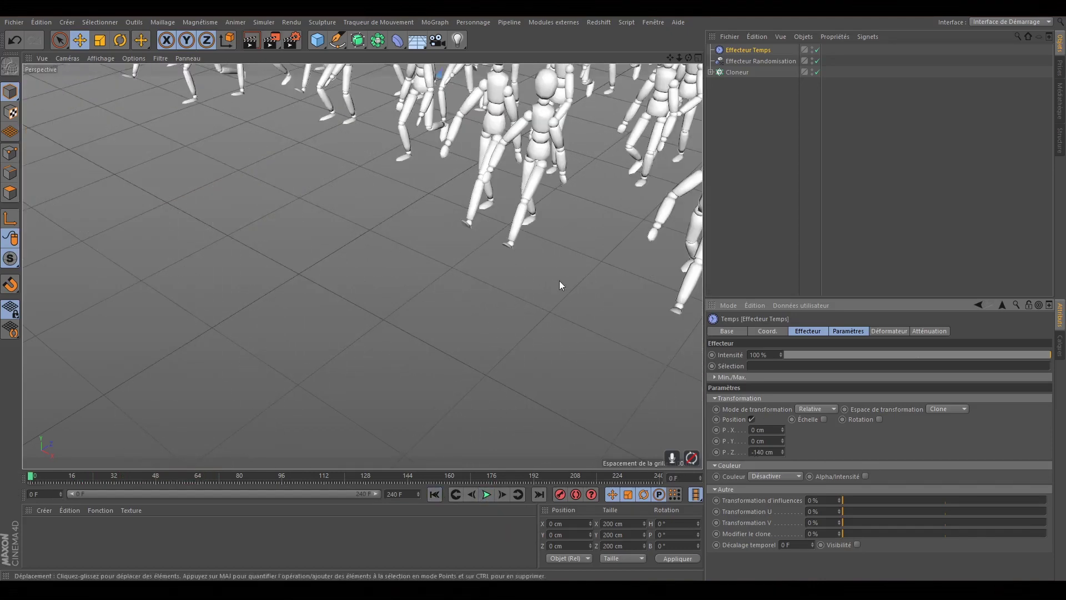
scroll(654, 93, down, 3)
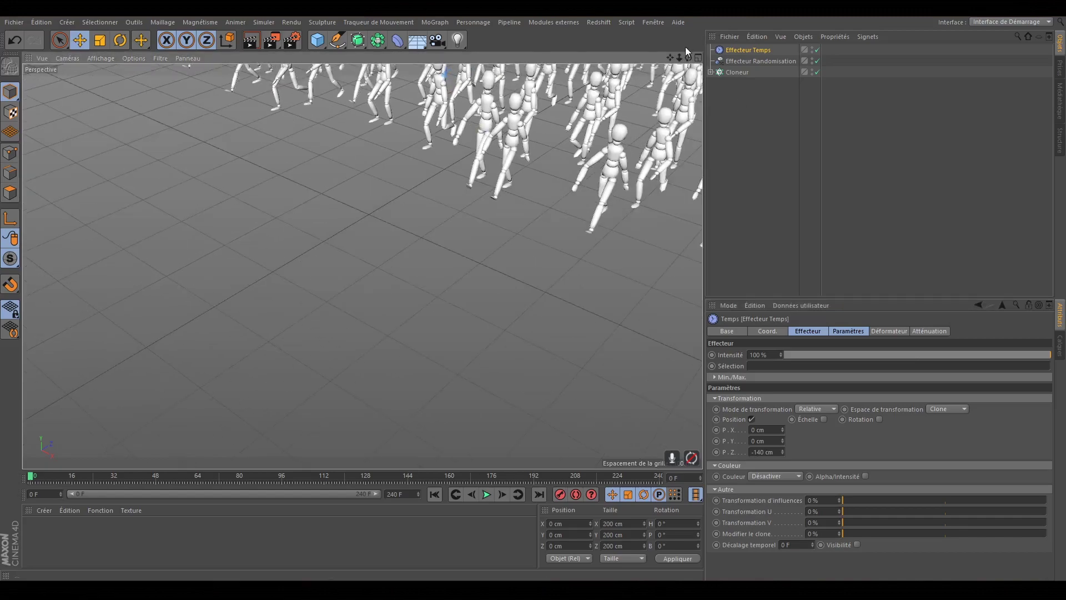
alt+drag(555, 249, 592, 190)
scroll(591, 191, up, 2)
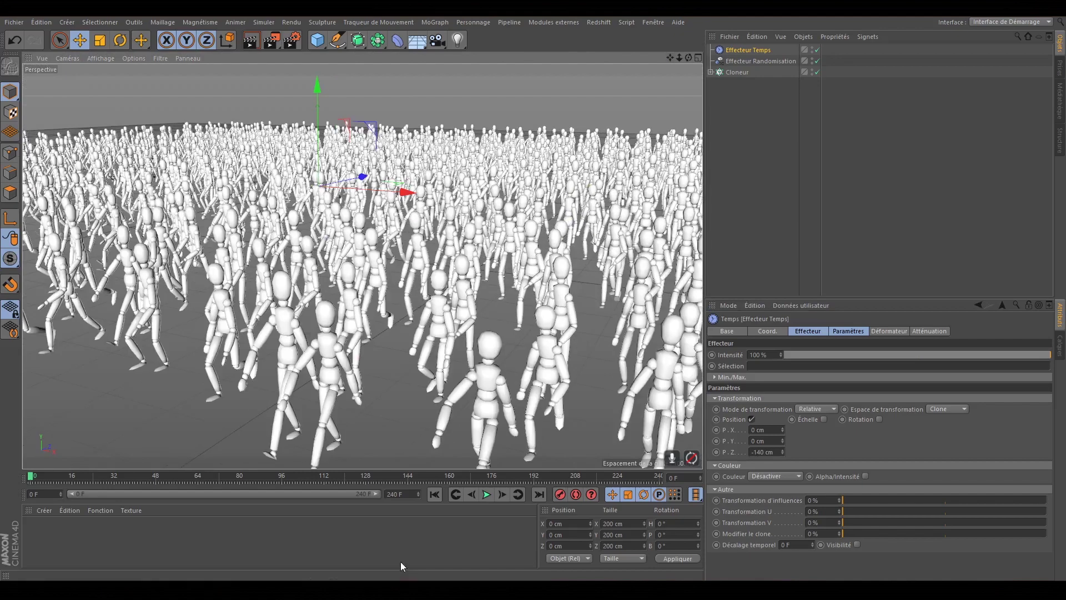